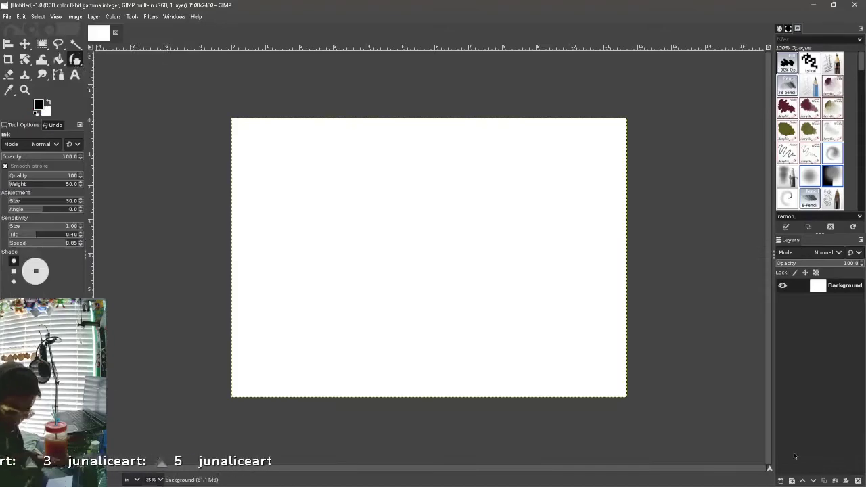
# Draw a few test strokes with the Ink tool on the blank white canvas
pyautogui.moveTo(284, 287); pyautogui.dragTo(382, 223)
pyautogui.moveTo(437, 292); pyautogui.dragTo(345, 395)
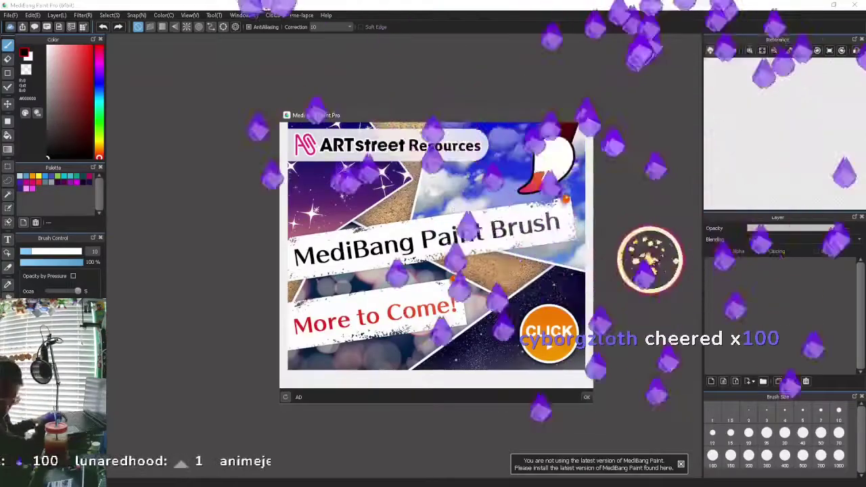
# Switch to MediBang Paint Pro and create a new 300 dpi canvas with a transparent background
pyautogui.press('Escape')
pyautogui.hotkey('ctrl', 'n')
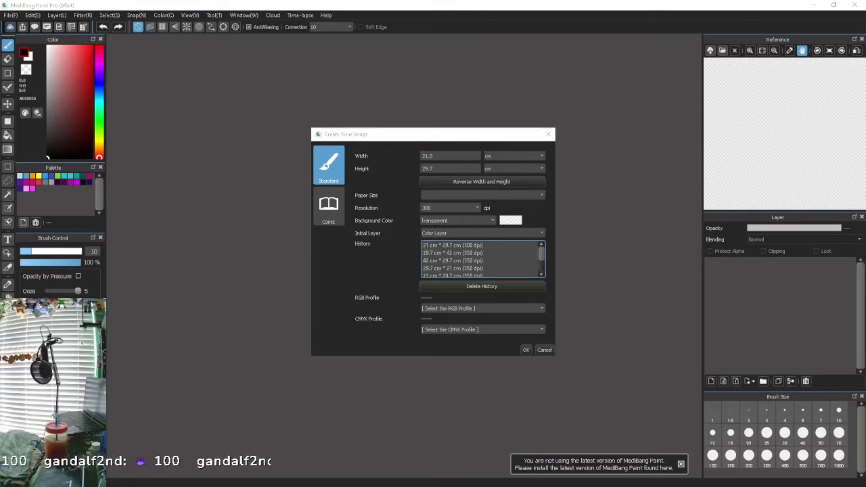
pyautogui.press('Return')
# Scribble test strokes across the transparent canvas, setting the brush size to 25 between them
pyautogui.moveTo(203, 145); pyautogui.dragTo(492, 251)
pyautogui.click(767, 433)
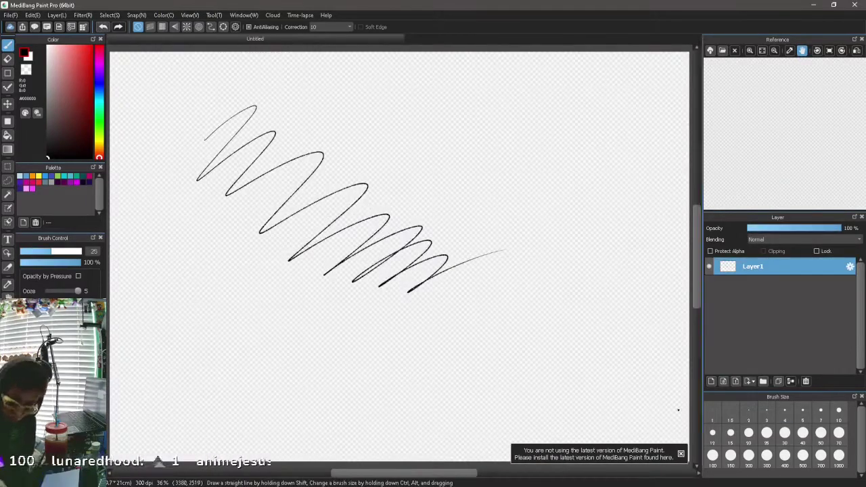
pyautogui.moveTo(589, 298); pyautogui.dragTo(325, 155)
pyautogui.moveTo(156, 115); pyautogui.dragTo(346, 105)
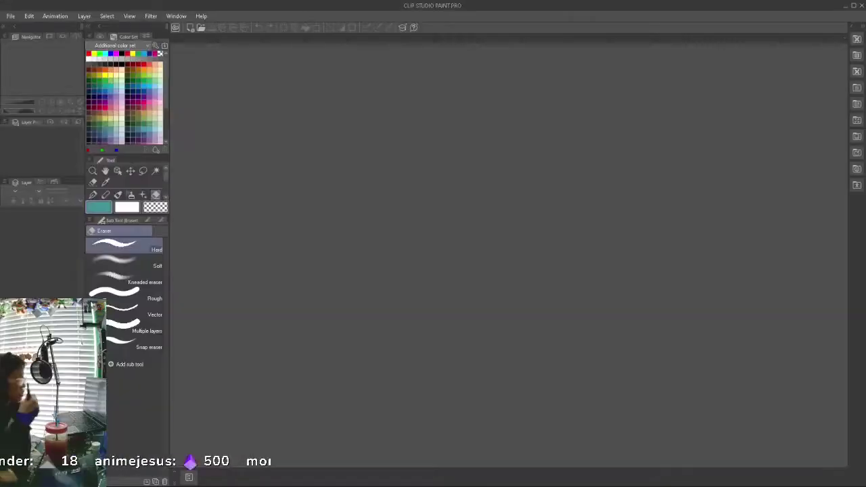
# Switch to Clip Studio Paint and create a new A4 illustration canvas of 3508 x 2480 px at 300 dpi
pyautogui.click(10, 16)
pyautogui.click(28, 27)
pyautogui.press('Return')
pyautogui.click(176, 16)
pyautogui.press('Escape')
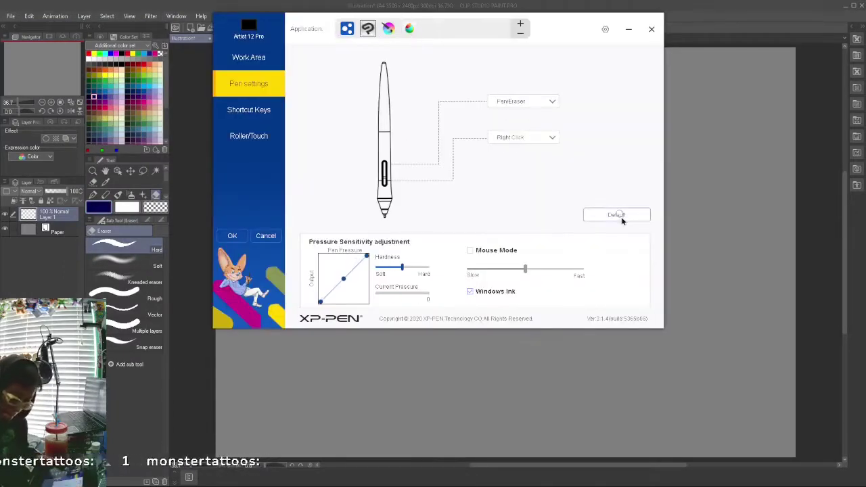
# Review the tablet driver's pen button, roller and work area settings, leaving them as they are
pyautogui.click(514, 136)
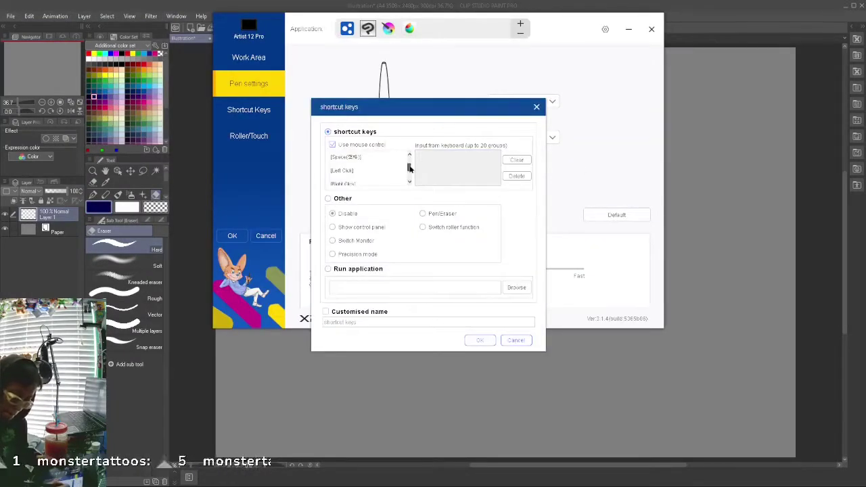
pyautogui.press('Escape')
pyautogui.click(248, 136)
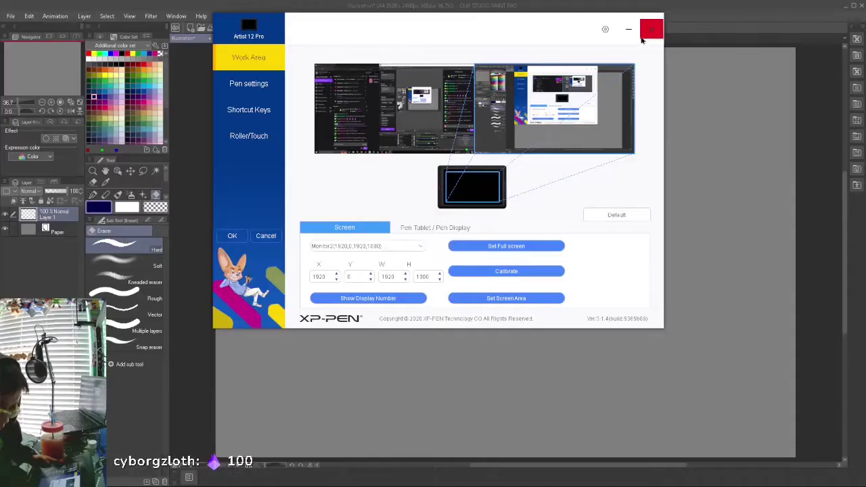
pyautogui.click(646, 32)
# Try out the pen with test strokes across the empty canvas and undo each one
pyautogui.moveTo(257, 125); pyautogui.dragTo(535, 270)
pyautogui.hotkey('ctrl', 'z')
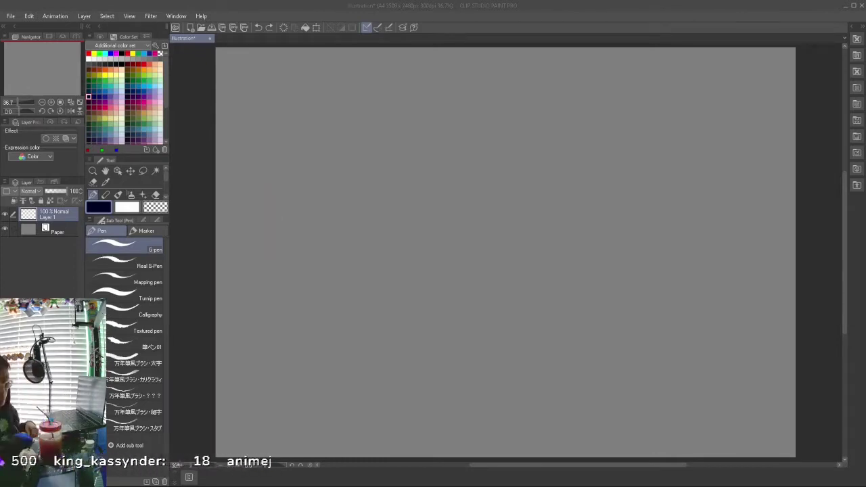
pyautogui.moveTo(286, 212); pyautogui.dragTo(677, 213)
pyautogui.hotkey('ctrl', 'z')
pyautogui.moveTo(309, 144); pyautogui.dragTo(504, 135)
pyautogui.hotkey('ctrl', 'z')
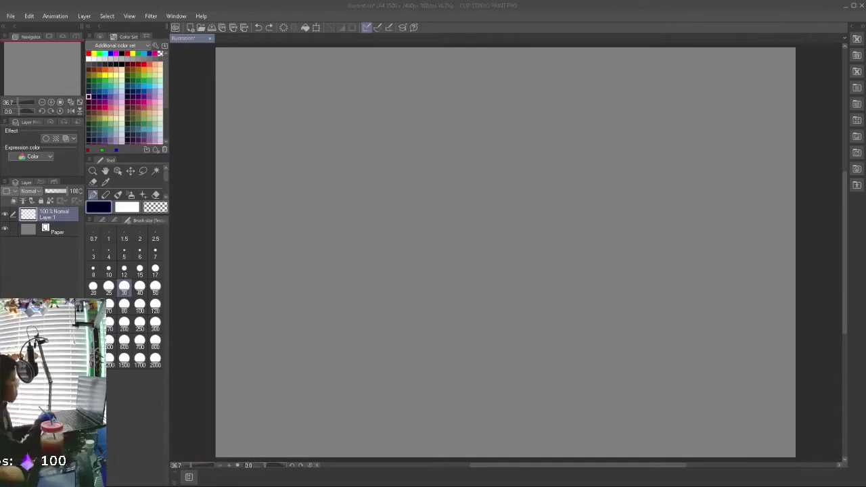
# Switch to the web browser and search Google Images for "red snapper swimming"
pyautogui.hotkey('alt', 'Tab')
pyautogui.click(123, 88)
pyautogui.click(271, 291)
pyautogui.click(155, 52)
pyautogui.write('red snapper swimming')
pyautogui.press('Return')
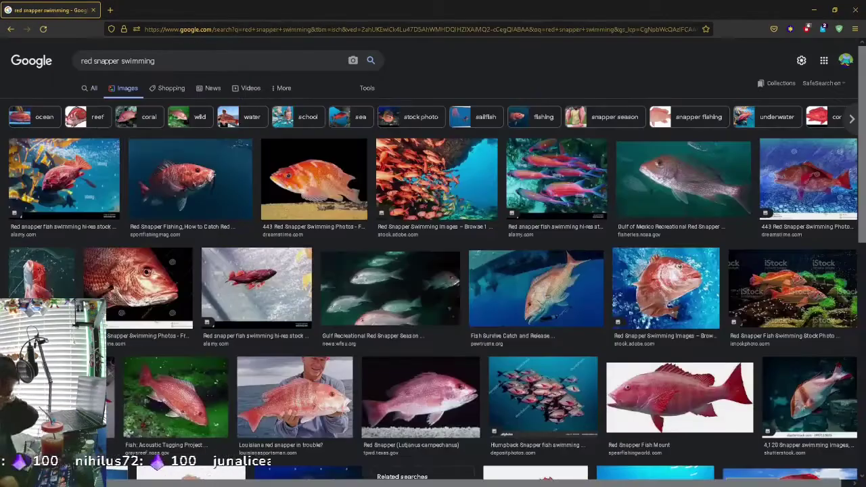
# Browse the red snapper pictures and open the large red snapper beside a diver as a full image in its own tab
pyautogui.click(683, 180)
pyautogui.press('Right')
pyautogui.press('Right')
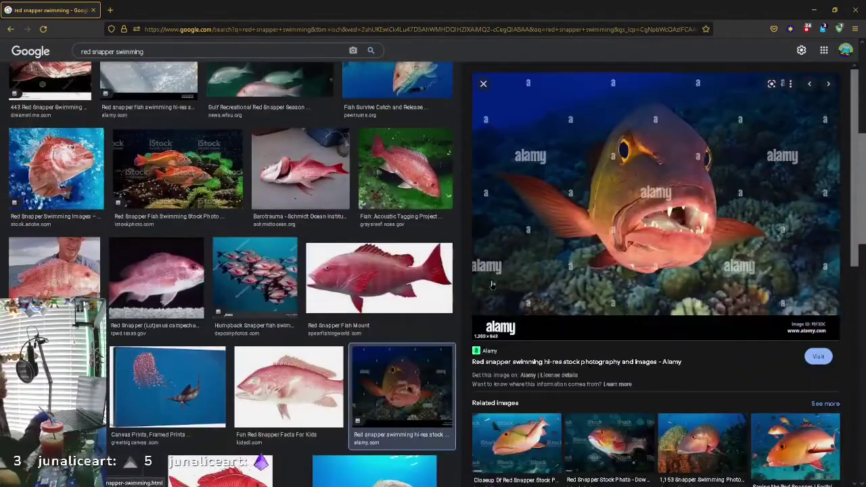
pyautogui.moveTo(856, 257); pyautogui.dragTo(864, 411)
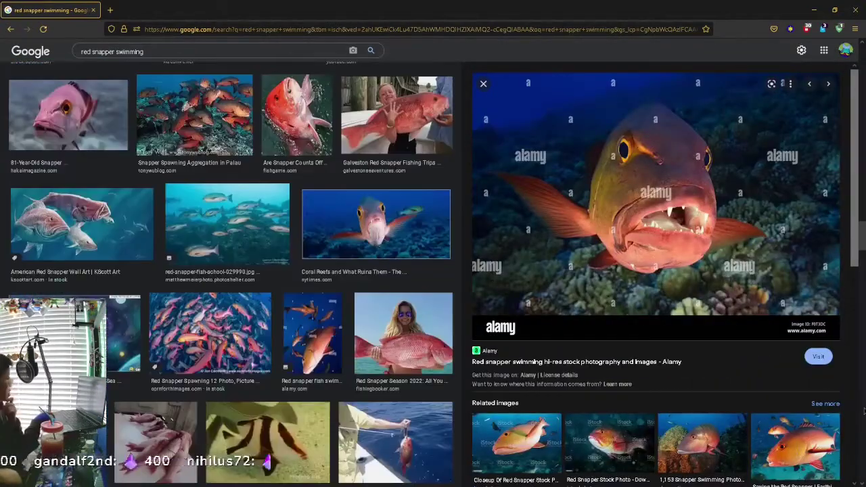
pyautogui.scroll(15, 864, 410)
pyautogui.press('Right')
pyautogui.click(690, 188)
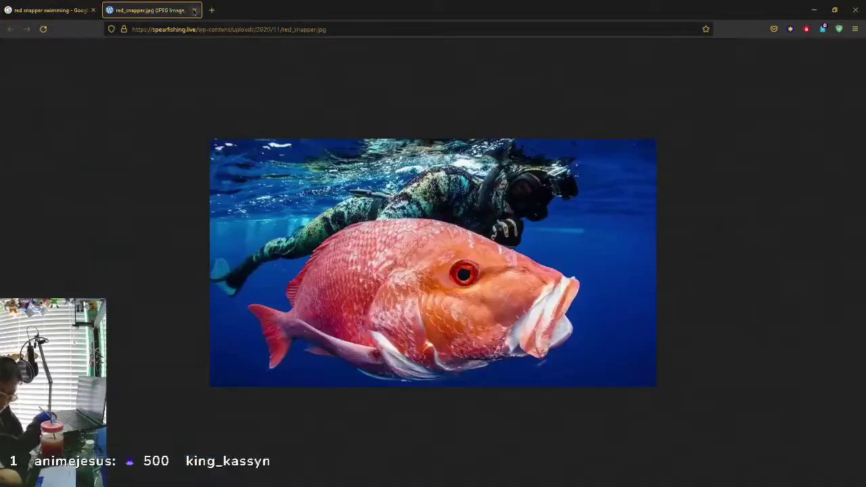
# Switch back to Clip Studio Paint and brush broad dark navy bands across the middle and lower part of the canvas
pyautogui.hotkey('alt', 'Tab')
pyautogui.click(126, 90)
pyautogui.click(117, 195)
pyautogui.moveTo(311, 338)
pyautogui.mouseDown()
pyautogui.moveTo(280, 397)
pyautogui.moveTo(783, 377)
pyautogui.moveTo(783, 367)
pyautogui.mouseUp()
pyautogui.click(242, 382)
pyautogui.moveTo(242, 383); pyautogui.dragTo(865, 345)
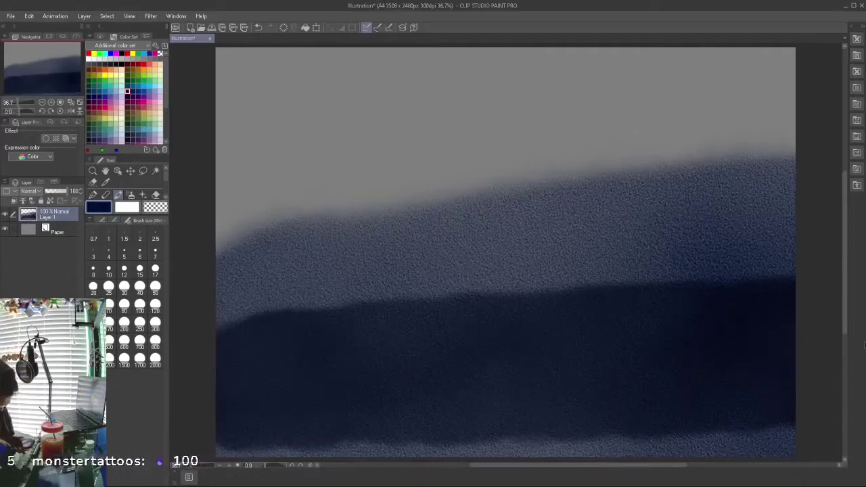
# Paint wide bands of deep and lighter blue across the canvas for the water, undoing the last stroke
pyautogui.click(133, 90)
pyautogui.moveTo(230, 324); pyautogui.dragTo(805, 290)
pyautogui.click(101, 220)
pyautogui.moveTo(216, 286)
pyautogui.mouseDown()
pyautogui.moveTo(410, 305)
pyautogui.moveTo(217, 213)
pyautogui.mouseUp()
pyautogui.click(144, 85)
pyautogui.moveTo(217, 183)
pyautogui.mouseDown()
pyautogui.moveTo(368, 169)
pyautogui.moveTo(271, 213)
pyautogui.mouseUp()
pyautogui.click(143, 134)
pyautogui.moveTo(217, 81)
pyautogui.mouseDown()
pyautogui.moveTo(247, 170)
pyautogui.moveTo(357, 295)
pyautogui.mouseUp()
pyautogui.hotkey('ctrl', 'z')
# Add sweeping teal and medium blue bands across the lower, middle and upper parts of the water background
pyautogui.moveTo(224, 352); pyautogui.dragTo(796, 318)
pyautogui.moveTo(223, 407); pyautogui.dragTo(519, 396)
pyautogui.moveTo(224, 352); pyautogui.dragTo(731, 251)
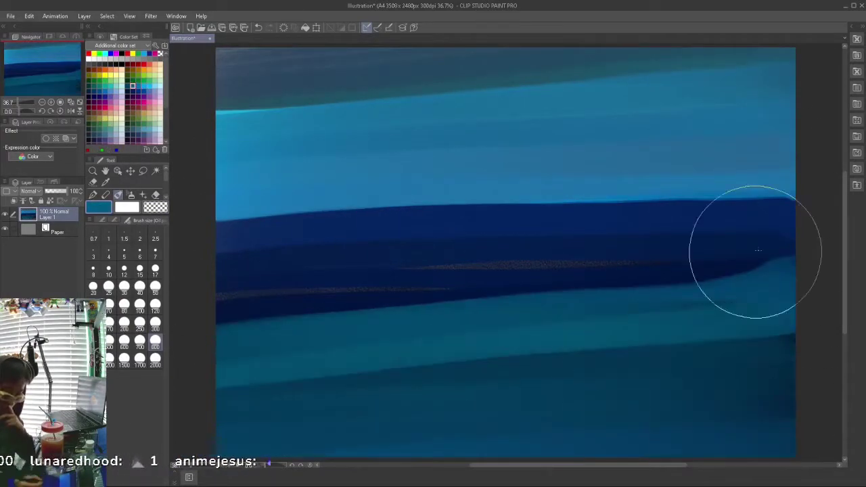
pyautogui.click(143, 91)
pyautogui.moveTo(223, 298); pyautogui.dragTo(796, 277)
pyautogui.moveTo(173, 126); pyautogui.dragTo(758, 98)
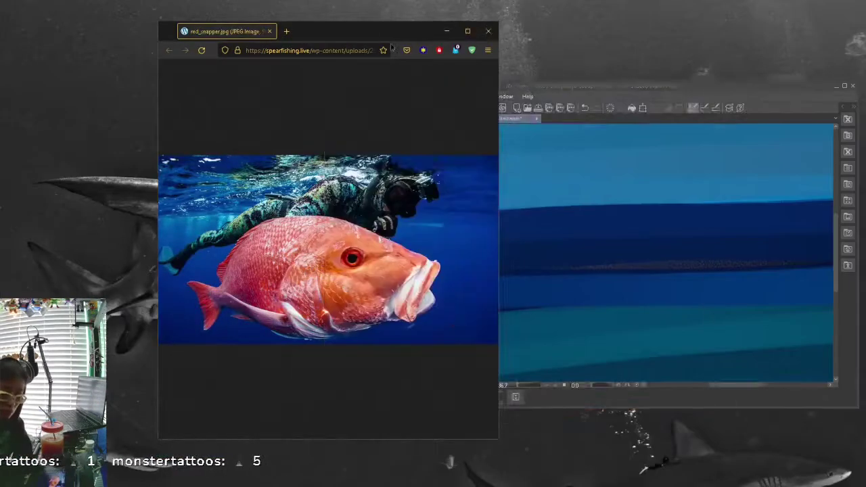
# Arrange the red snapper reference image window side by side with the painting window
pyautogui.moveTo(310, 27); pyautogui.dragTo(681, 27)
pyautogui.click(854, 9)
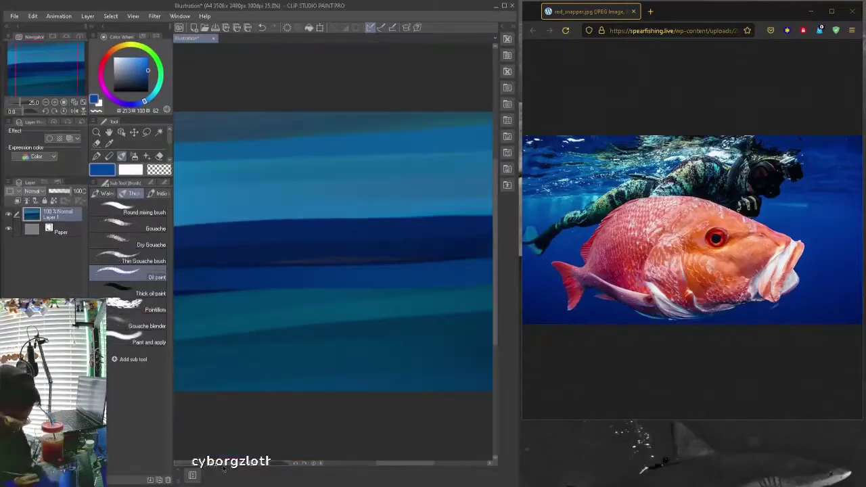
# Block in the whole fish silhouette, including the tail, with orange-red Oil paint in the middle of the canvas
pyautogui.click(161, 182)
pyautogui.click(142, 36)
pyautogui.click(148, 62)
pyautogui.moveTo(230, 267); pyautogui.dragTo(389, 220)
pyautogui.moveTo(379, 216); pyautogui.dragTo(215, 272)
pyautogui.hotkey('ctrl', 'z')
pyautogui.hotkey('ctrl', 'z')
pyautogui.hotkey('ctrl', '-')
pyautogui.moveTo(276, 251)
pyautogui.mouseDown()
pyautogui.moveTo(381, 277)
pyautogui.moveTo(339, 288)
pyautogui.moveTo(358, 242)
pyautogui.moveTo(260, 291)
pyautogui.moveTo(347, 292)
pyautogui.mouseUp()
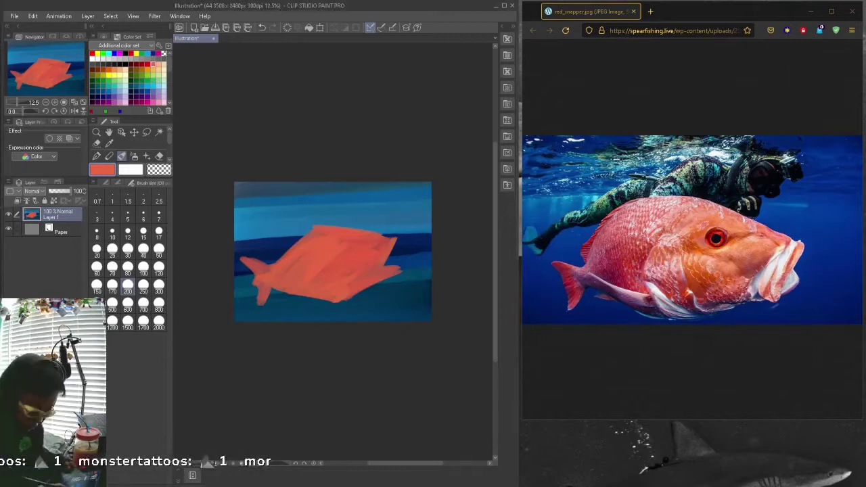
# Refine the fish's outline with bright blue strokes around the body and tail, and blend the colours into the background
pyautogui.click(148, 53)
pyautogui.click(109, 156)
pyautogui.click(119, 256)
pyautogui.moveTo(406, 242)
pyautogui.mouseDown()
pyautogui.moveTo(398, 266)
pyautogui.moveTo(335, 310)
pyautogui.moveTo(312, 222)
pyautogui.mouseUp()
pyautogui.moveTo(419, 264)
pyautogui.mouseDown()
pyautogui.moveTo(320, 219)
pyautogui.moveTo(279, 234)
pyautogui.moveTo(271, 292)
pyautogui.mouseUp()
pyautogui.moveTo(345, 305)
pyautogui.mouseDown()
pyautogui.moveTo(268, 291)
pyautogui.moveTo(247, 260)
pyautogui.mouseUp()
pyautogui.press('j')
pyautogui.moveTo(262, 220)
pyautogui.mouseDown()
pyautogui.moveTo(325, 316)
pyautogui.moveTo(434, 249)
pyautogui.moveTo(380, 209)
pyautogui.moveTo(241, 286)
pyautogui.moveTo(396, 274)
pyautogui.mouseUp()
# Add a new raster layer above the painting and save the file as red-snapper
pyautogui.click(88, 15)
pyautogui.click(112, 27)
pyautogui.click(14, 15)
pyautogui.click(34, 71)
pyautogui.write('red-snapper')
pyautogui.press('Return')
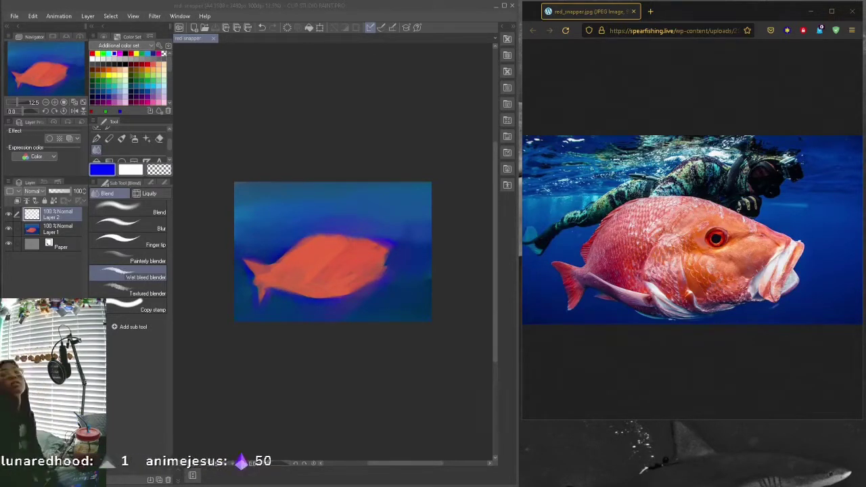
pyautogui.click(179, 16)
pyautogui.click(132, 17)
pyautogui.click(132, 16)
pyautogui.moveTo(169, 18)
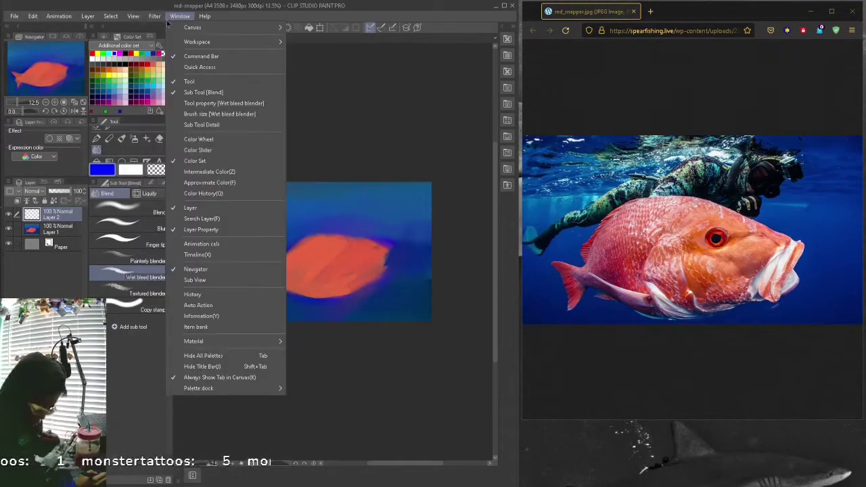
pyautogui.moveTo(133, 16)
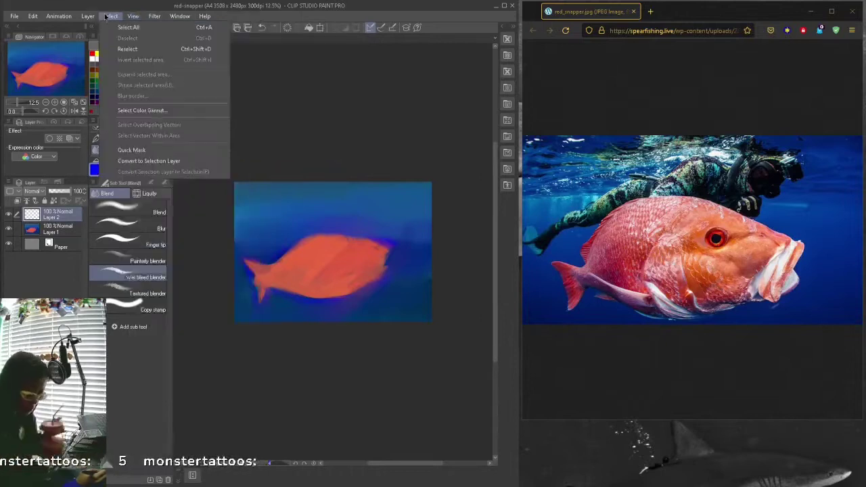
pyautogui.press('Escape')
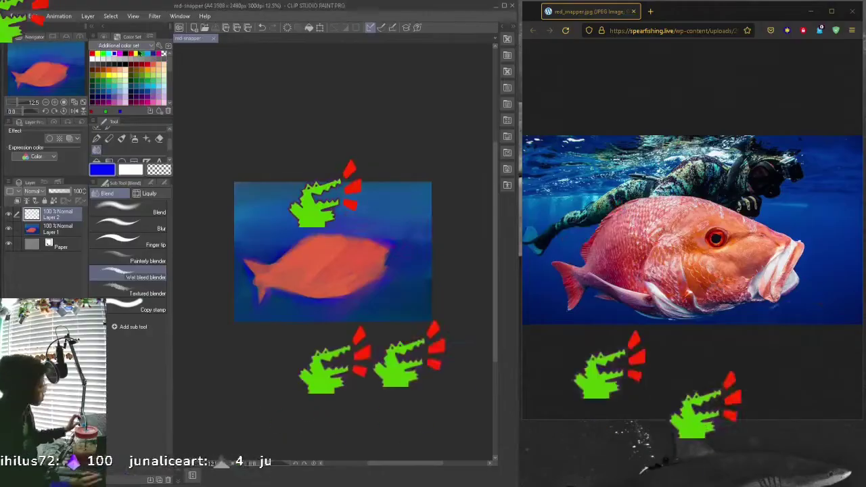
# Open the red-snapper canvas in a second window and float it over the workspace
pyautogui.click(179, 15)
pyautogui.moveTo(171, 40)
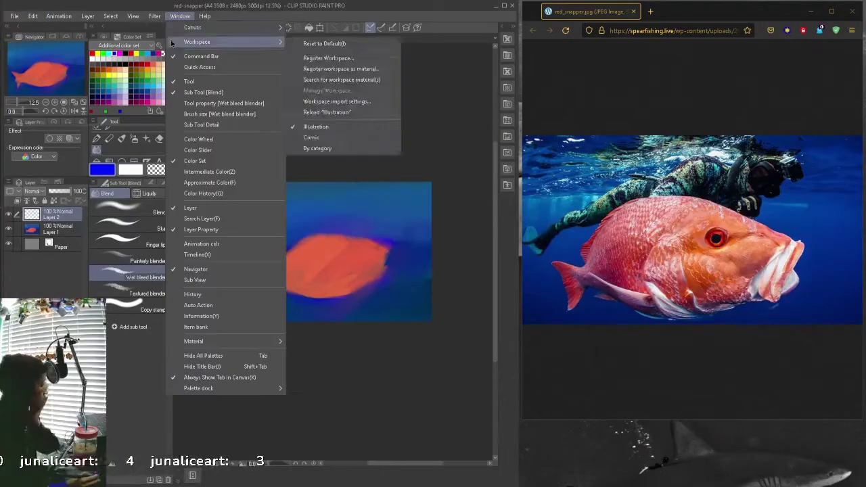
pyautogui.click(325, 40)
pyautogui.moveTo(252, 42); pyautogui.dragTo(347, 288)
pyautogui.moveTo(427, 83); pyautogui.dragTo(236, 128)
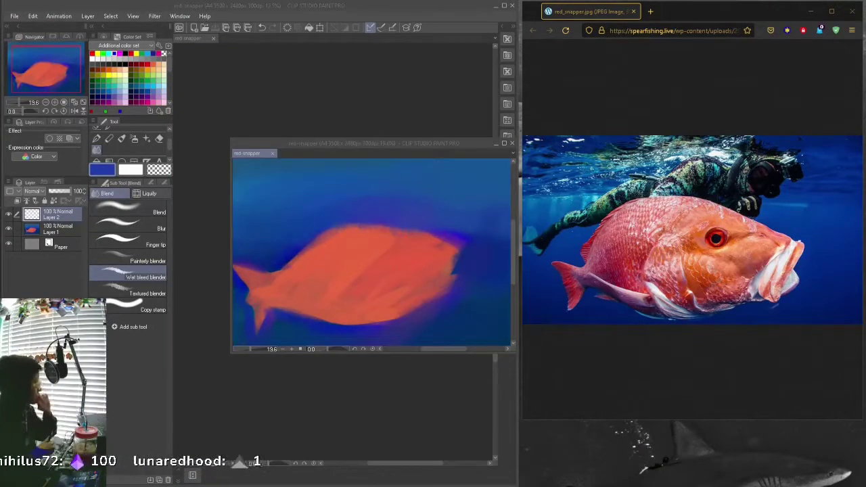
# Check the colour profile preview settings, including the library to use, and cancel the dialog
pyautogui.click(133, 15)
pyautogui.moveTo(204, 393)
pyautogui.click(298, 393)
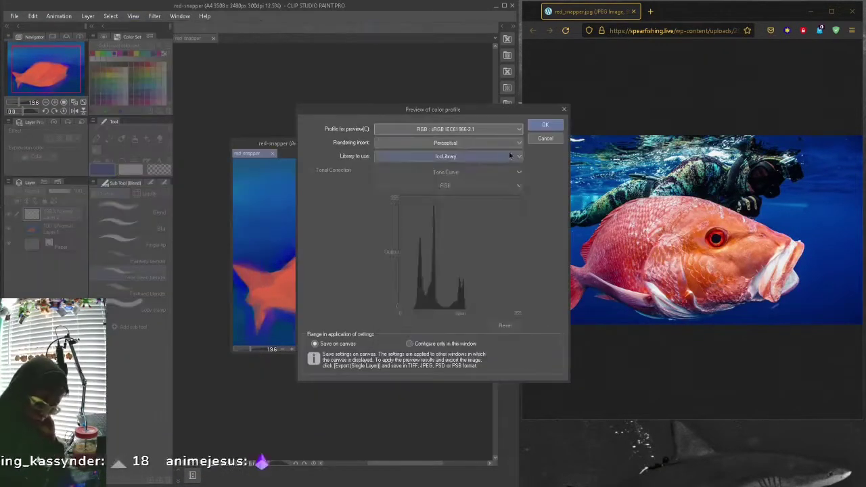
pyautogui.click(509, 155)
pyautogui.press('Escape')
pyautogui.press('Escape')
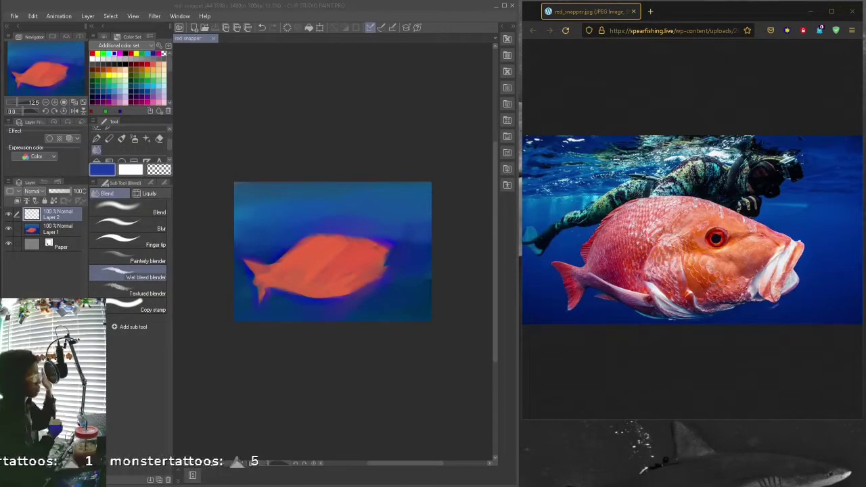
# Dab red texture patches onto the fish's rear body and belly with the Wet blotting ink brush on the new layer
pyautogui.click(133, 16)
pyautogui.click(162, 48)
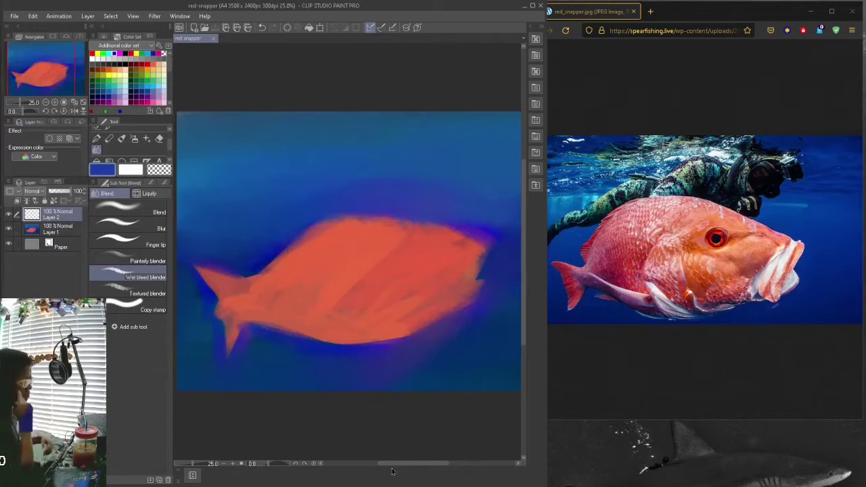
pyautogui.click(146, 64)
pyautogui.press('b')
pyautogui.moveTo(294, 287)
pyautogui.mouseDown()
pyautogui.moveTo(288, 318)
pyautogui.moveTo(351, 323)
pyautogui.moveTo(259, 310)
pyautogui.mouseUp()
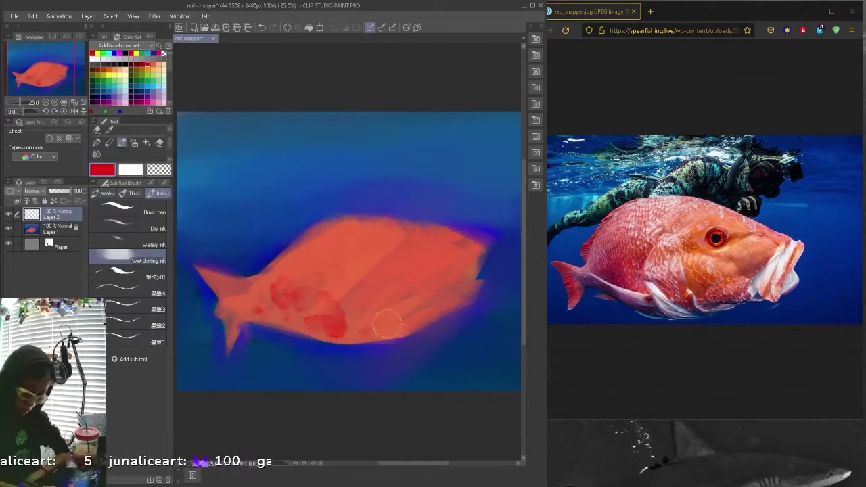
pyautogui.click(398, 314)
# Paint the dorsal fin, tail, lower fin and mouth edge in thick red, and fill the face with orange
pyautogui.click(136, 198)
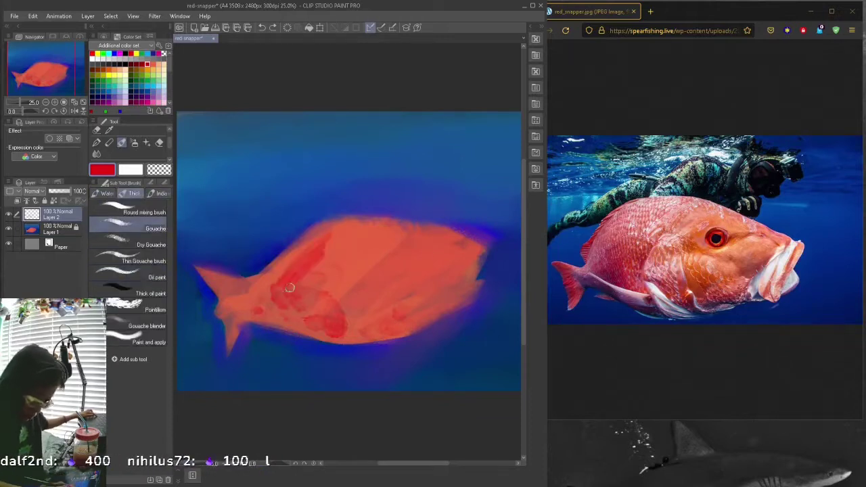
pyautogui.moveTo(256, 273); pyautogui.dragTo(330, 221)
pyautogui.moveTo(197, 271)
pyautogui.mouseDown()
pyautogui.moveTo(230, 288)
pyautogui.moveTo(230, 349)
pyautogui.mouseUp()
pyautogui.moveTo(230, 284)
pyautogui.mouseDown()
pyautogui.moveTo(257, 324)
pyautogui.moveTo(291, 333)
pyautogui.mouseUp()
pyautogui.click(408, 257)
pyautogui.moveTo(478, 250)
pyautogui.mouseDown()
pyautogui.moveTo(443, 296)
pyautogui.moveTo(467, 278)
pyautogui.mouseUp()
pyautogui.moveTo(385, 295)
pyautogui.mouseDown()
pyautogui.moveTo(397, 241)
pyautogui.moveTo(433, 264)
pyautogui.moveTo(416, 311)
pyautogui.moveTo(413, 247)
pyautogui.moveTo(456, 233)
pyautogui.mouseUp()
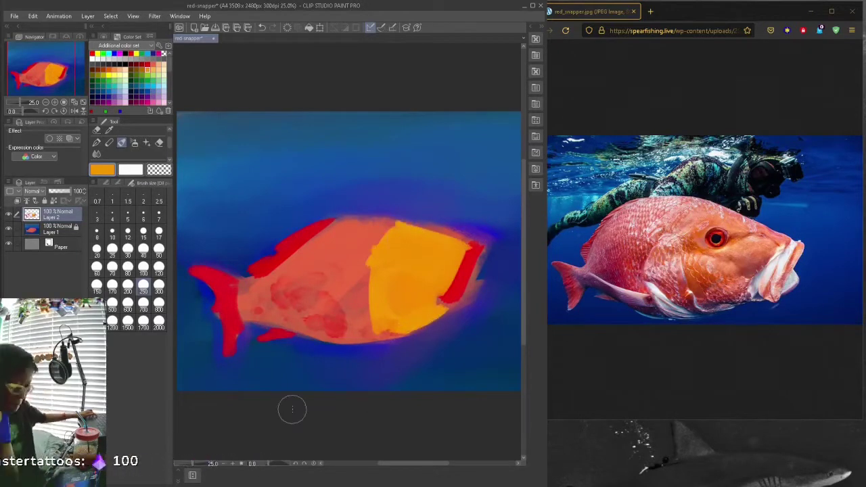
# Layer coral, peach and orange tones over the fish's body and gill area to soften the edge of the face
pyautogui.moveTo(318, 261)
pyautogui.mouseDown()
pyautogui.moveTo(365, 294)
pyautogui.moveTo(362, 318)
pyautogui.mouseUp()
pyautogui.click(153, 64)
pyautogui.moveTo(366, 278)
pyautogui.mouseDown()
pyautogui.moveTo(364, 323)
pyautogui.moveTo(440, 323)
pyautogui.mouseUp()
pyautogui.moveTo(308, 281); pyautogui.dragTo(359, 249)
pyautogui.click(153, 68)
pyautogui.moveTo(318, 332); pyautogui.dragTo(394, 221)
# Paint the fish's lips and mouth with pale cream and coral strokes
pyautogui.click(144, 66)
pyautogui.moveTo(467, 249)
pyautogui.mouseDown()
pyautogui.moveTo(433, 318)
pyautogui.moveTo(473, 284)
pyautogui.moveTo(447, 308)
pyautogui.mouseUp()
pyautogui.click(154, 65)
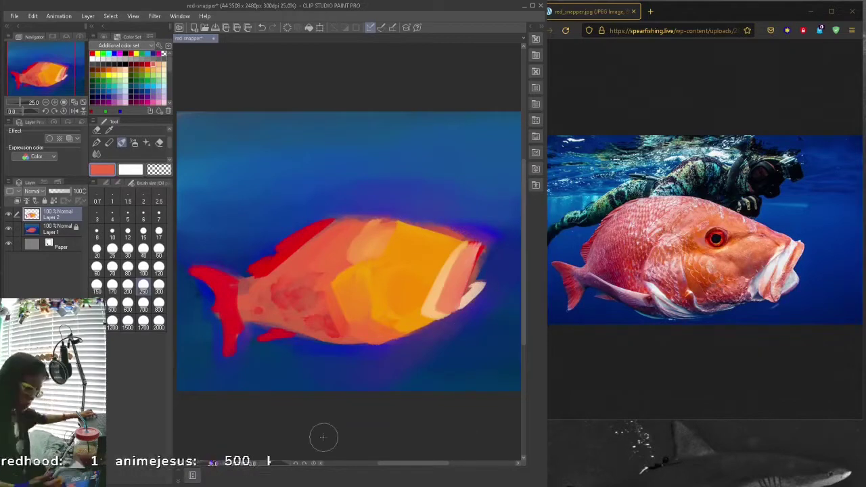
# Fill the rear lower half of the fish's body with a solid red patch
pyautogui.click(147, 65)
pyautogui.click(118, 183)
pyautogui.moveTo(273, 295)
pyautogui.mouseDown()
pyautogui.moveTo(330, 272)
pyautogui.moveTo(280, 306)
pyautogui.moveTo(302, 305)
pyautogui.moveTo(277, 284)
pyautogui.mouseUp()
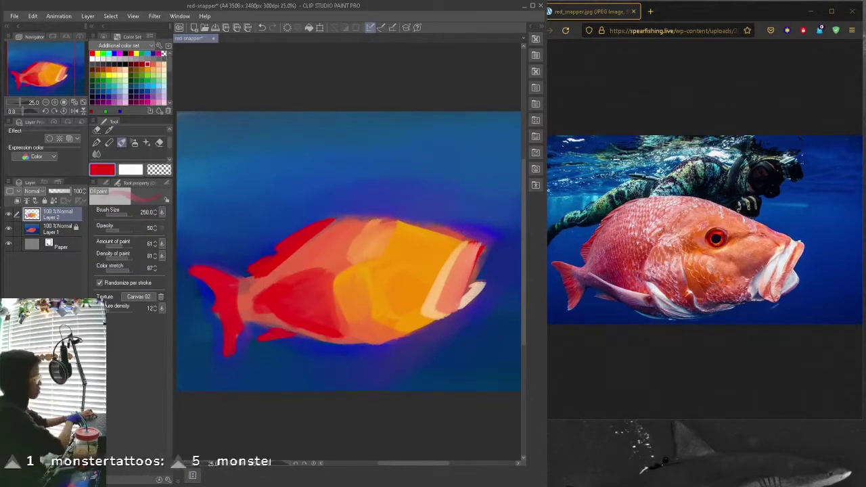
# Lower the Oil paint brush opacity to 20 and glaze pink tones over the fish's back, face and tail
pyautogui.click(113, 230)
pyautogui.moveTo(314, 244)
pyautogui.mouseDown()
pyautogui.moveTo(270, 271)
pyautogui.moveTo(260, 305)
pyautogui.moveTo(284, 327)
pyautogui.mouseUp()
pyautogui.moveTo(340, 345)
pyautogui.mouseDown()
pyautogui.moveTo(351, 229)
pyautogui.moveTo(346, 258)
pyautogui.moveTo(314, 250)
pyautogui.moveTo(309, 239)
pyautogui.moveTo(322, 235)
pyautogui.moveTo(349, 301)
pyautogui.mouseUp()
pyautogui.keyDown('alt'); pyautogui.click(338, 237); pyautogui.keyUp('alt')
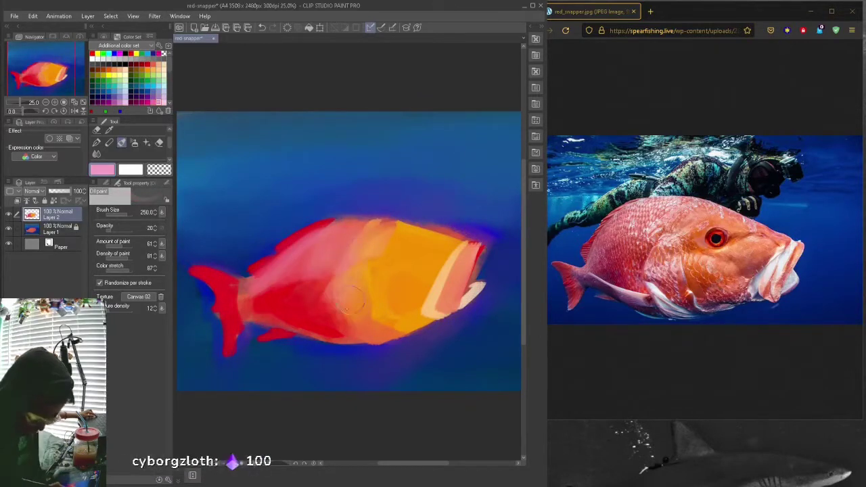
pyautogui.click(153, 101)
pyautogui.moveTo(420, 271)
pyautogui.mouseDown()
pyautogui.moveTo(412, 335)
pyautogui.moveTo(264, 339)
pyautogui.moveTo(234, 358)
pyautogui.mouseUp()
# Paint the fish's lips with textured pale peach, coral and pink strokes, using brush size 150 for the pink
pyautogui.click(163, 183)
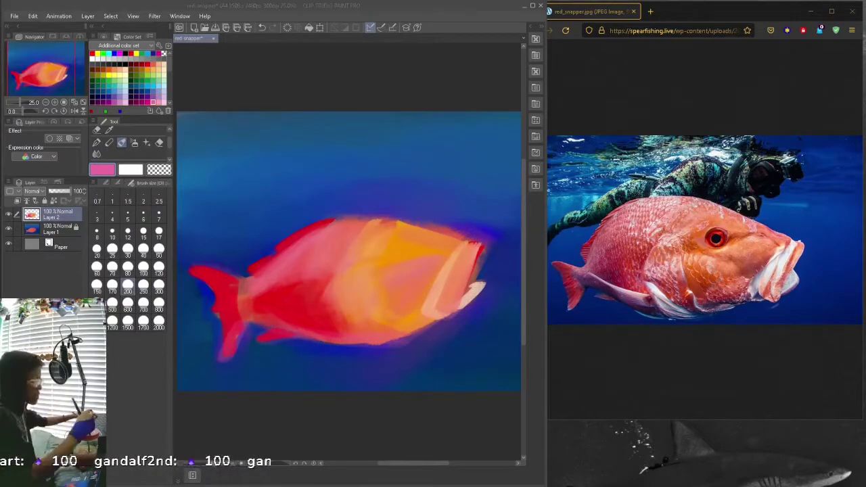
pyautogui.click(163, 101)
pyautogui.click(158, 267)
pyautogui.click(125, 73)
pyautogui.click(98, 183)
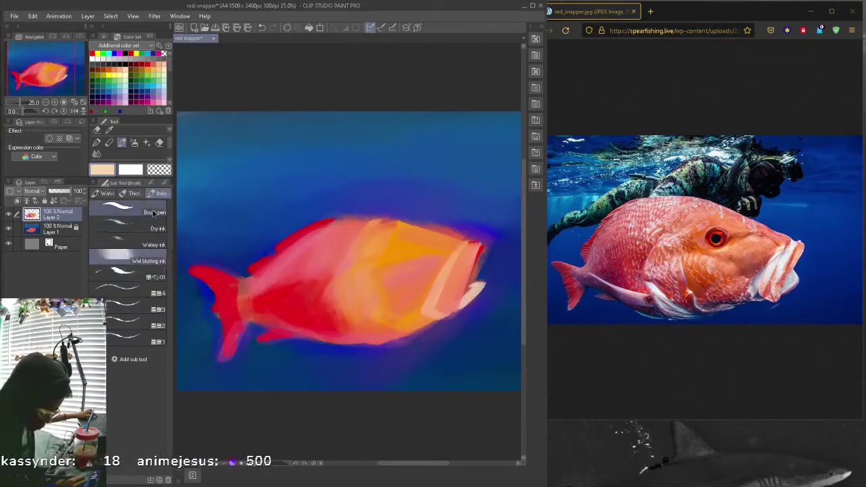
pyautogui.moveTo(460, 306); pyautogui.dragTo(439, 285)
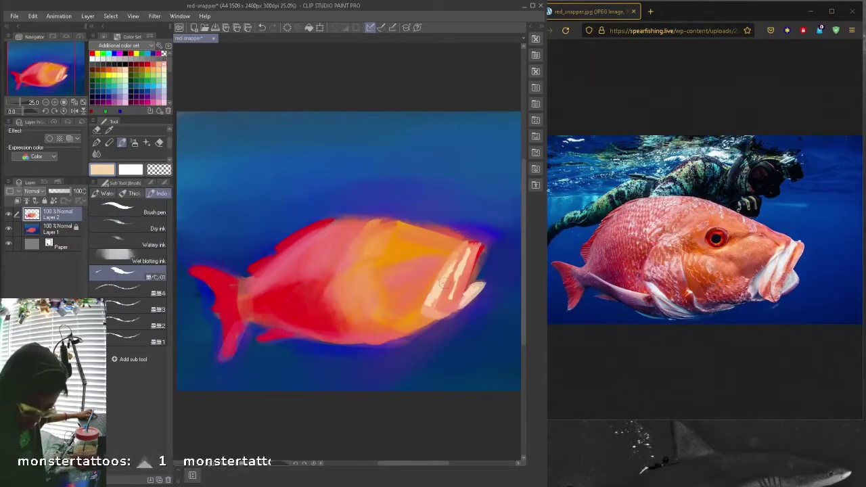
pyautogui.click(153, 64)
pyautogui.click(141, 183)
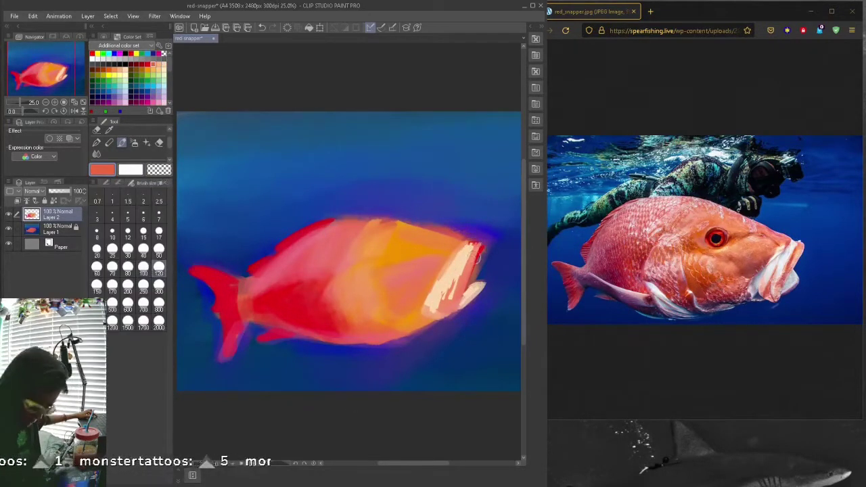
pyautogui.click(158, 101)
pyautogui.click(97, 285)
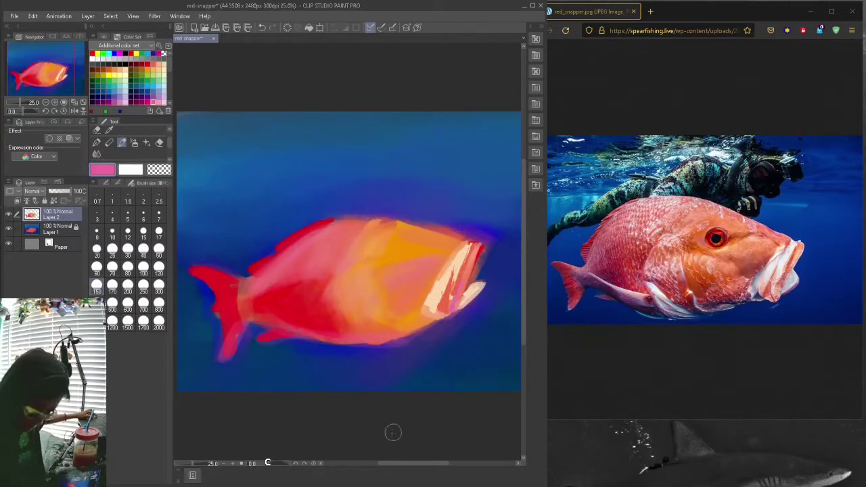
pyautogui.moveTo(455, 284); pyautogui.dragTo(452, 310)
# Paint the fish's eye with a size 50 pen as a dark red disc with a red ring, black pupil and white highlight
pyautogui.press('p')
pyautogui.click(131, 64)
pyautogui.press(']')
pyautogui.press(']')
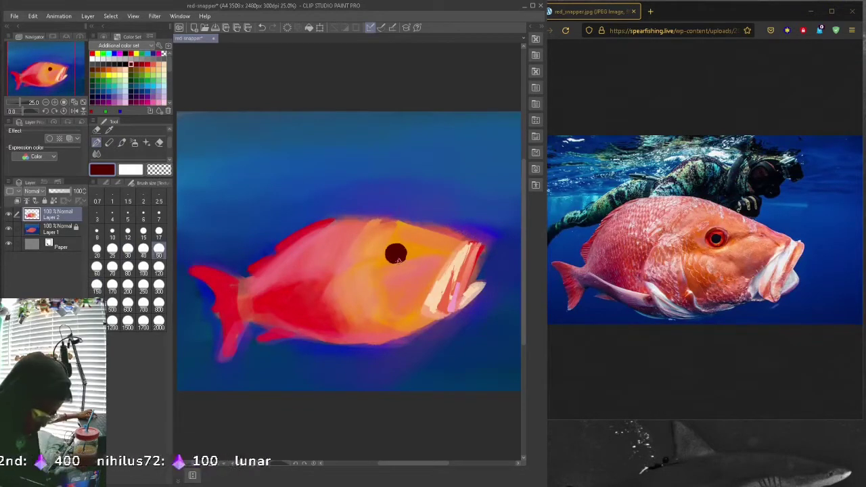
pyautogui.click(147, 63)
pyautogui.keyDown('alt'); pyautogui.click(396, 253); pyautogui.keyUp('alt')
pyautogui.keyDown('alt'); pyautogui.click(395, 253); pyautogui.keyUp('alt')
pyautogui.keyDown('alt'); pyautogui.click(398, 256); pyautogui.keyUp('alt')
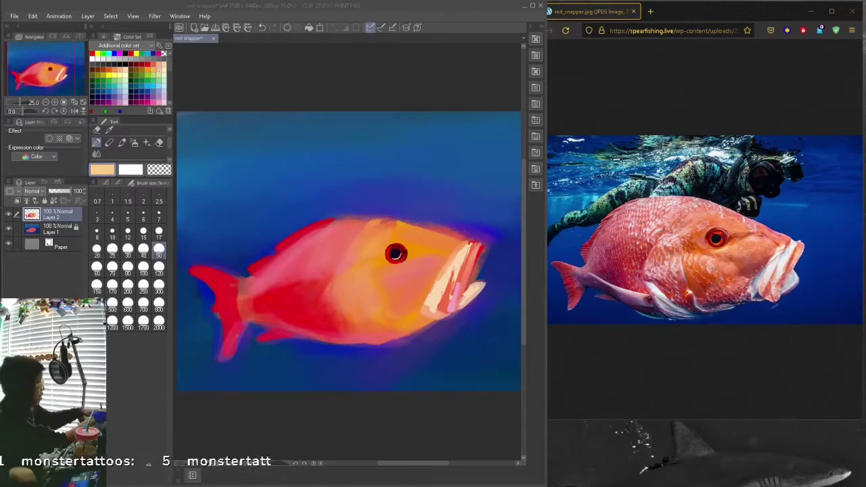
# Look through the pastry photos on the Helen Bernhard Bakery website and close the browser window
pyautogui.hotkey('ctrl', 'Tab')
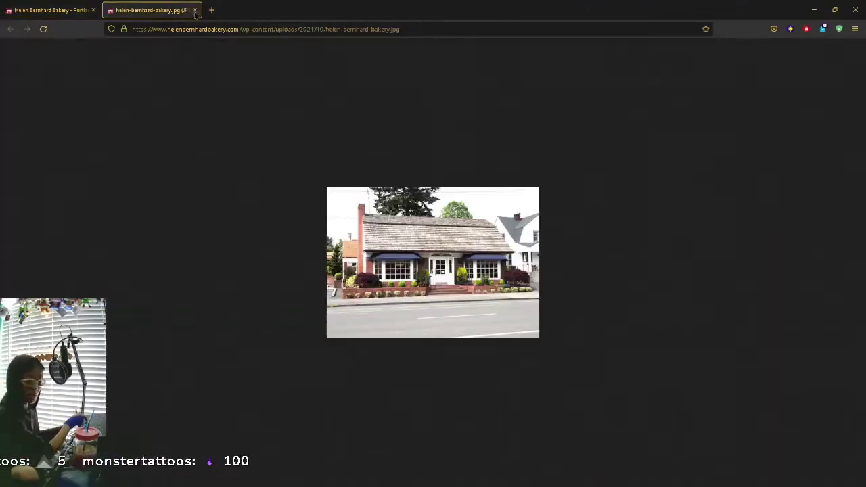
pyautogui.hotkey('ctrl', 'w')
pyautogui.click(549, 71)
pyautogui.click(529, 286)
pyautogui.press('Right')
pyautogui.press('Right')
pyautogui.press('Right')
pyautogui.press('Right')
pyautogui.press('Right')
pyautogui.press('Right')
pyautogui.press('Escape')
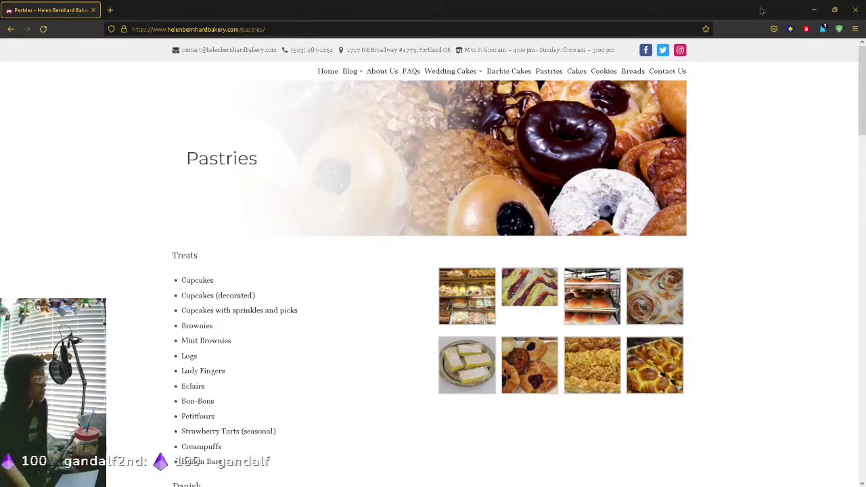
pyautogui.click(856, 10)
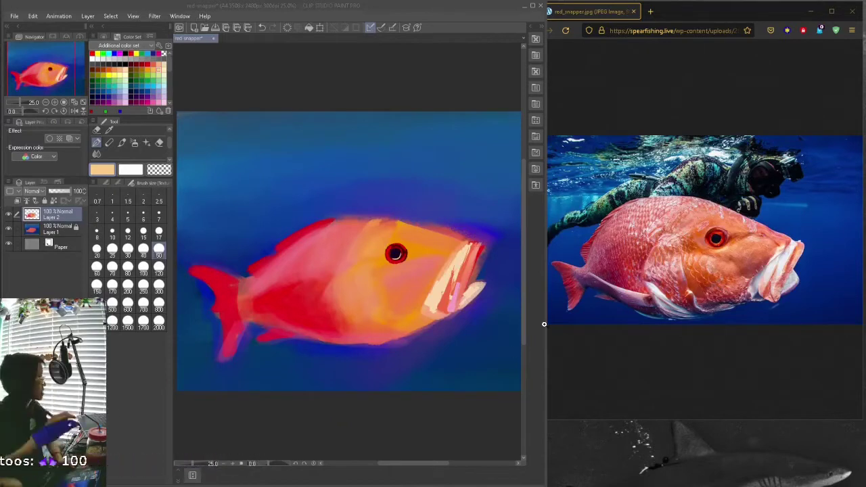
# Block in orange and brown strokes on the gill cover and jaw and a peach patch on the cheek with a size 400 brush
pyautogui.click(144, 62)
pyautogui.click(118, 183)
pyautogui.moveTo(362, 278); pyautogui.dragTo(366, 329)
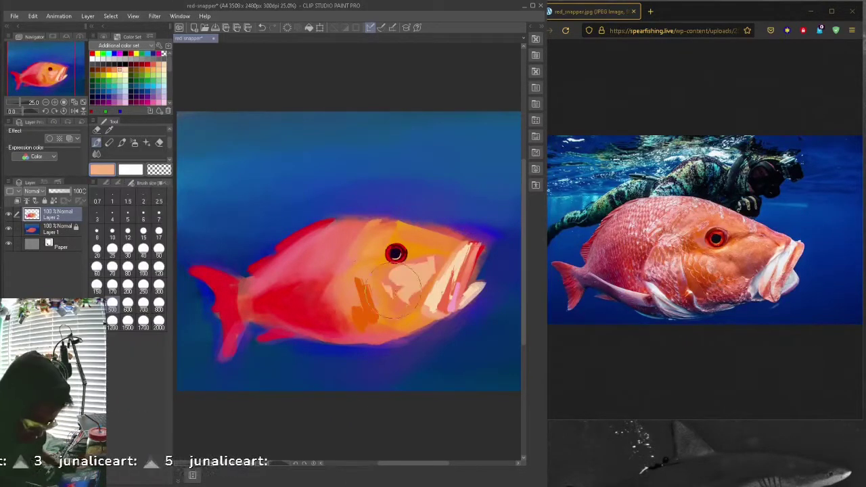
pyautogui.keyDown('alt'); pyautogui.click(423, 272); pyautogui.keyUp('alt')
pyautogui.click(136, 183)
pyautogui.click(129, 245)
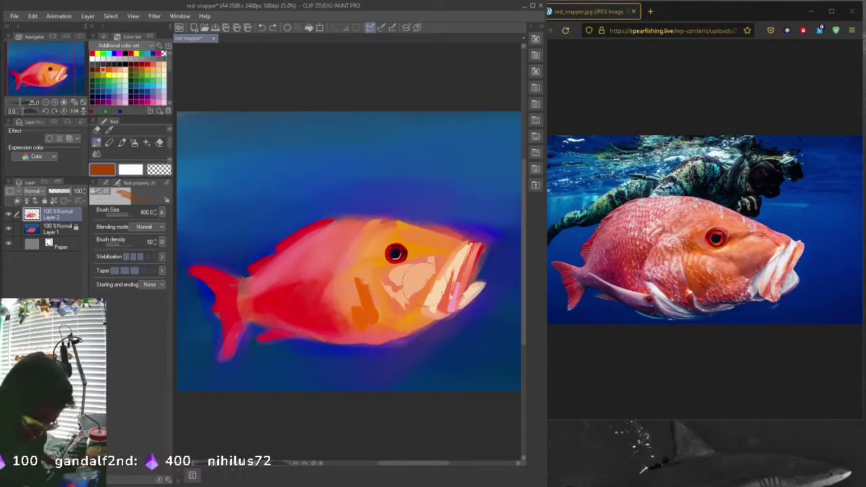
pyautogui.hotkey('ctrl', 'z')
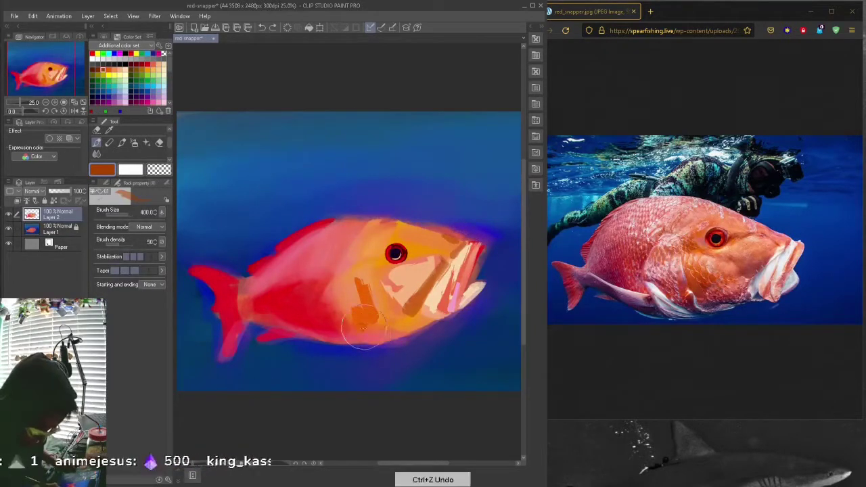
pyautogui.moveTo(348, 332); pyautogui.dragTo(372, 332)
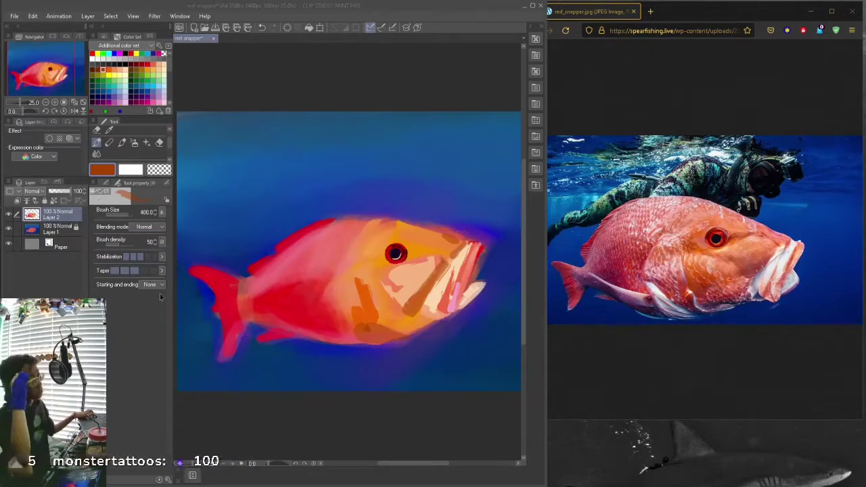
# Add orange, peach and light pink strokes over the cheek and lower jaw with brush size 300
pyautogui.click(142, 183)
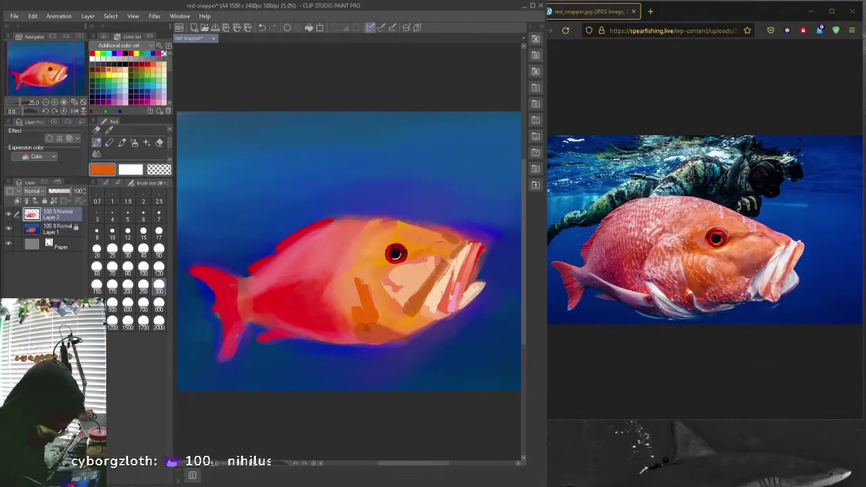
pyautogui.moveTo(372, 267); pyautogui.dragTo(430, 304)
pyautogui.click(153, 74)
pyautogui.moveTo(389, 285)
pyautogui.mouseDown()
pyautogui.moveTo(386, 316)
pyautogui.moveTo(416, 328)
pyautogui.mouseUp()
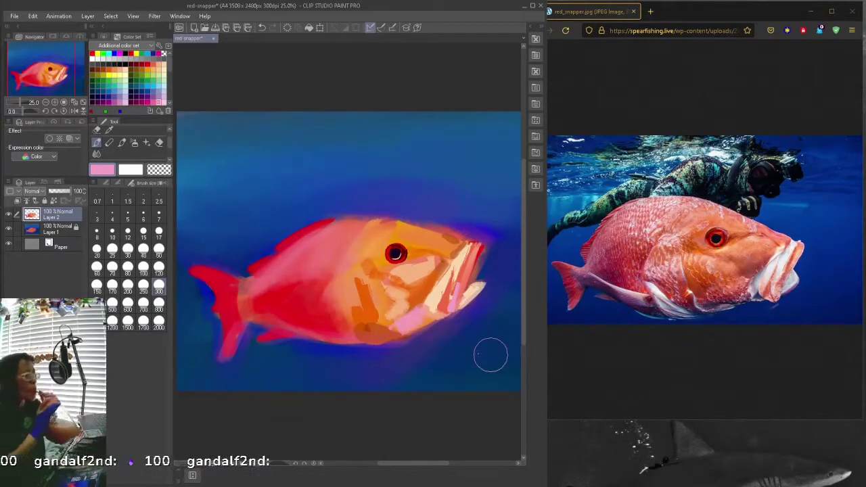
# Examine the cherries photo in an enlarged window, close it, and return to the fish painting beside its reference
pyautogui.press('super+Up')
pyautogui.scroll(2, 795, 309)
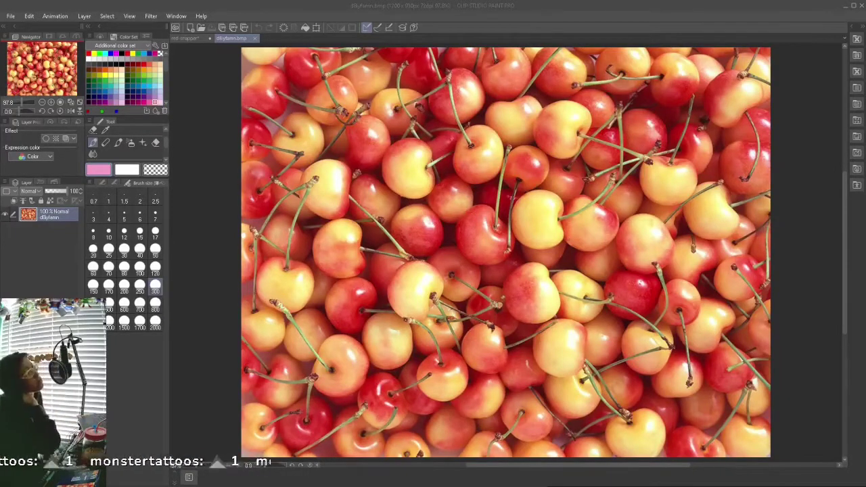
pyautogui.hotkey('ctrl', 'w')
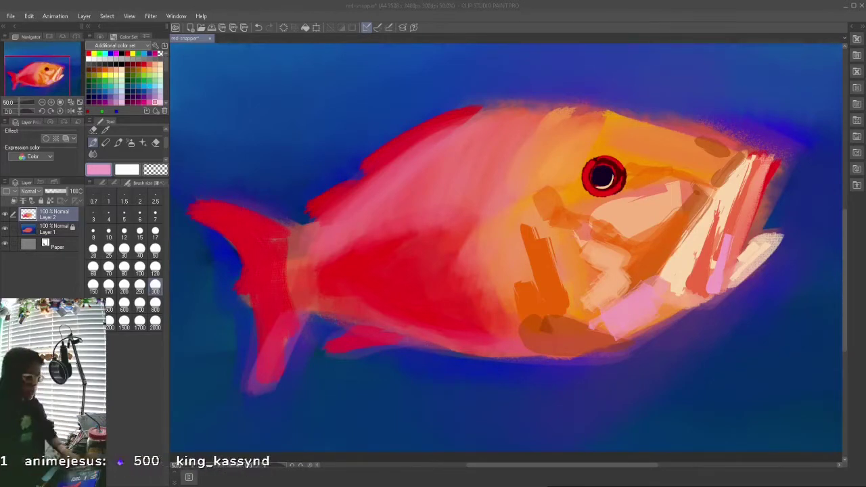
pyautogui.press('super+Down')
pyautogui.hotkey('ctrl', '0')
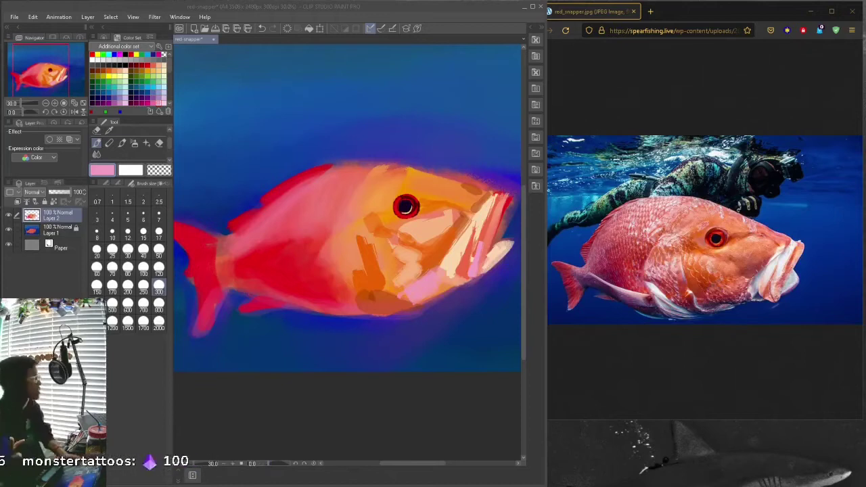
# Paint dark red and coral strokes across the rear lower half of the fish's body to suggest shadow
pyautogui.keyDown('alt'); pyautogui.click(300, 257); pyautogui.keyUp('alt')
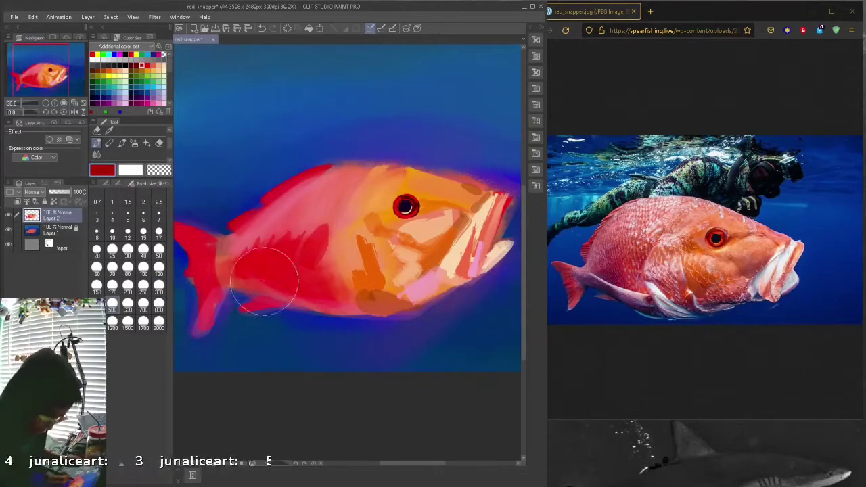
pyautogui.moveTo(257, 267); pyautogui.dragTo(325, 284)
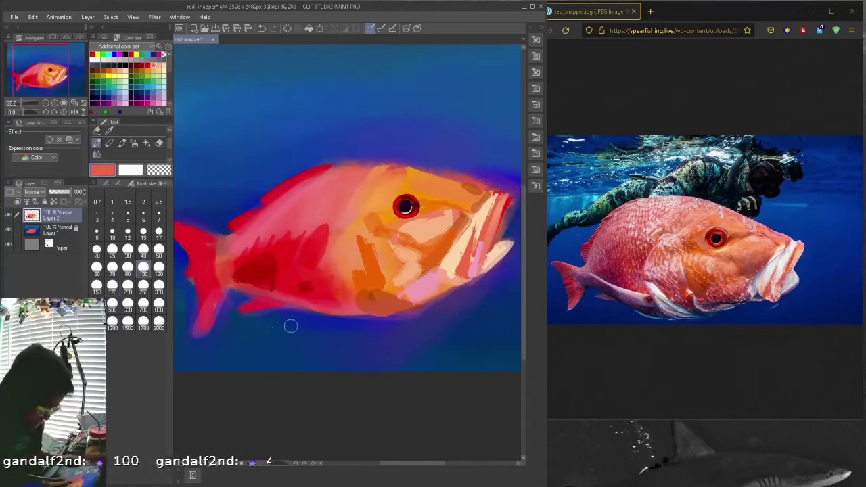
pyautogui.hotkey('ctrl', 'z')
pyautogui.hotkey('ctrl', 'z')
pyautogui.click(158, 309)
pyautogui.moveTo(373, 284); pyautogui.dragTo(309, 318)
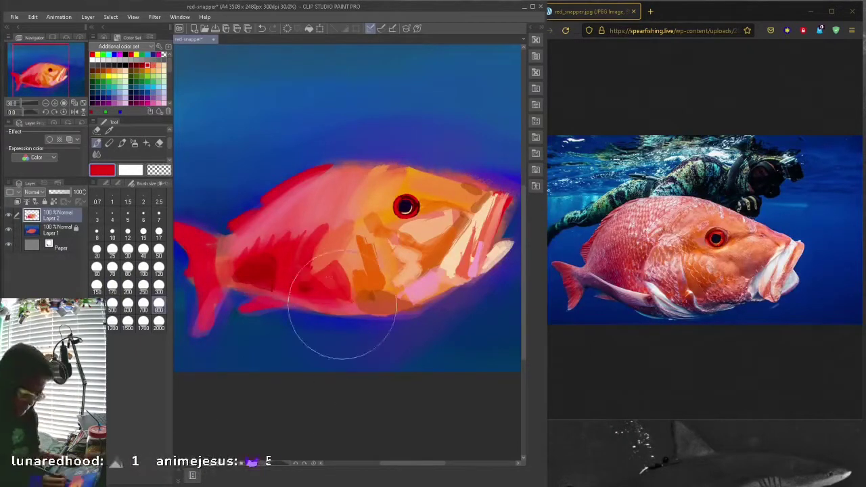
# Look at jackfruit and crabapple image results in the browser, and return to the fish painting
pyautogui.hotkey('alt', 'Tab')
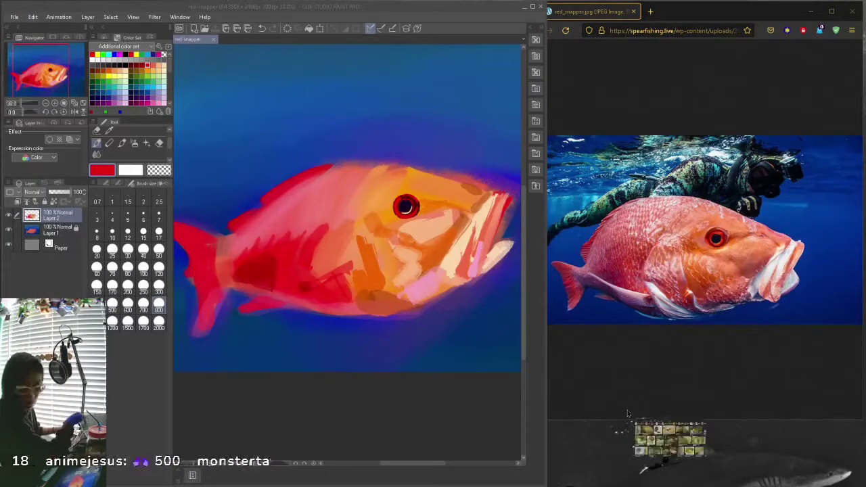
pyautogui.press('Right')
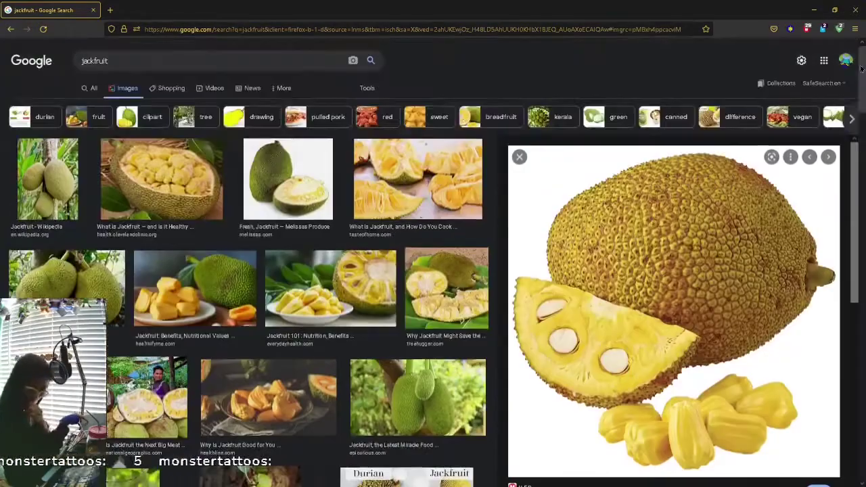
pyautogui.click(406, 433)
pyautogui.hotkey('alt', 'Tab')
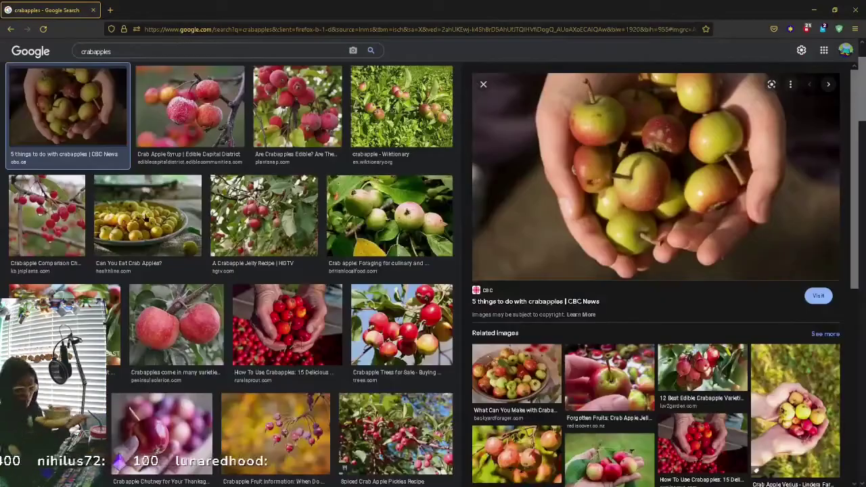
pyautogui.click(250, 338)
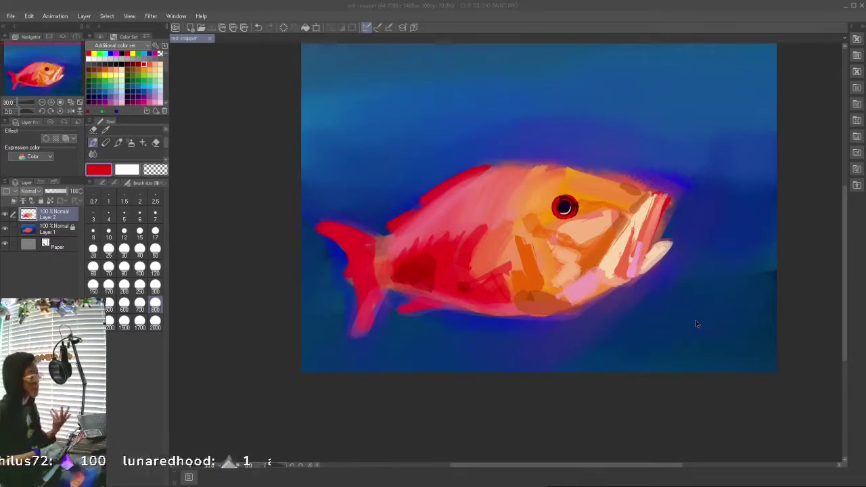
pyautogui.press('super+Left')
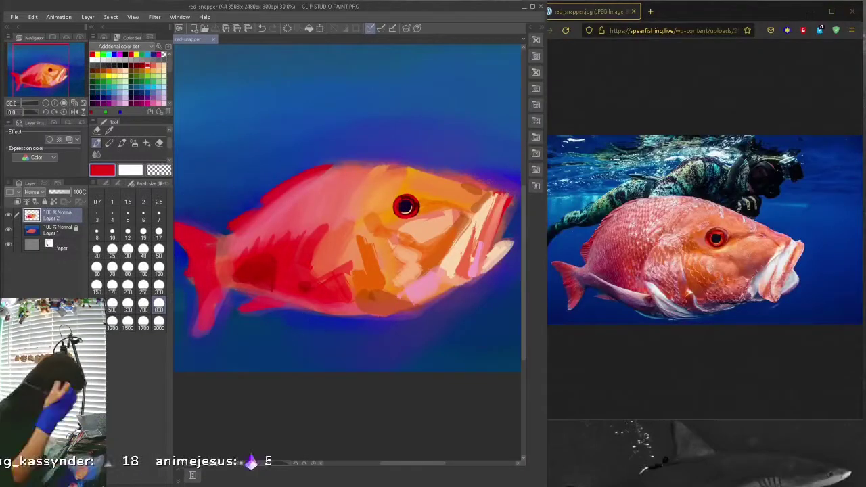
# Paint pale aqua strokes for the lower fins and the lower tip of the tail
pyautogui.hotkey('ctrl', 'z')
pyautogui.moveTo(227, 261); pyautogui.dragTo(359, 311)
pyautogui.moveTo(298, 284); pyautogui.dragTo(331, 314)
pyautogui.hotkey('ctrl', 'z')
pyautogui.moveTo(267, 296); pyautogui.dragTo(193, 330)
pyautogui.press('e')
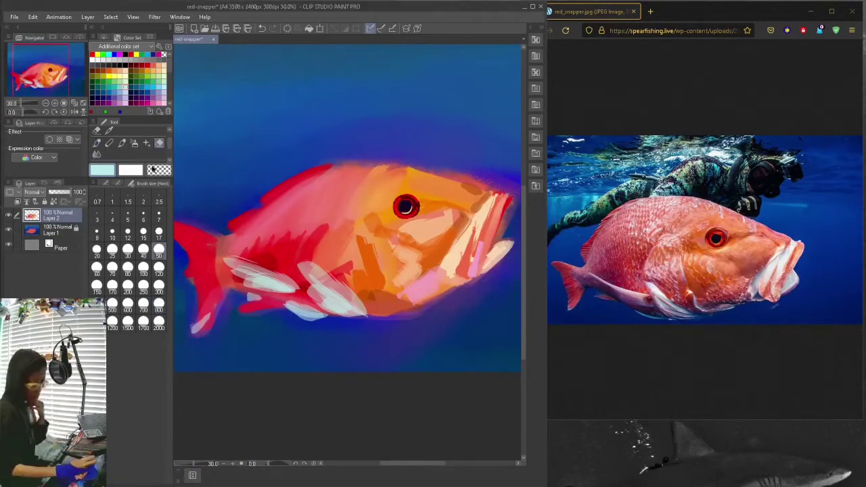
pyautogui.hotkey('ctrl', 'z')
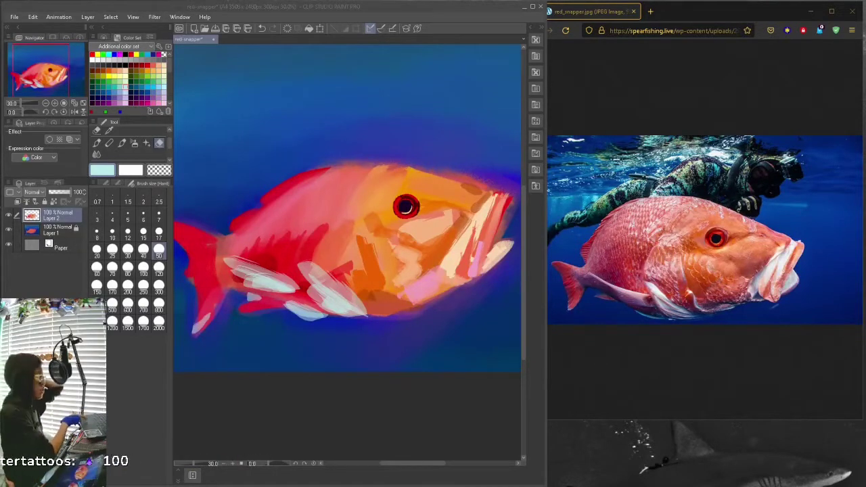
# Add pale aqua highlights to the gill edge, forehead and lips with brush size 800, and pick a peach tone
pyautogui.press('p')
pyautogui.moveTo(379, 298); pyautogui.dragTo(433, 338)
pyautogui.moveTo(356, 210); pyautogui.dragTo(362, 281)
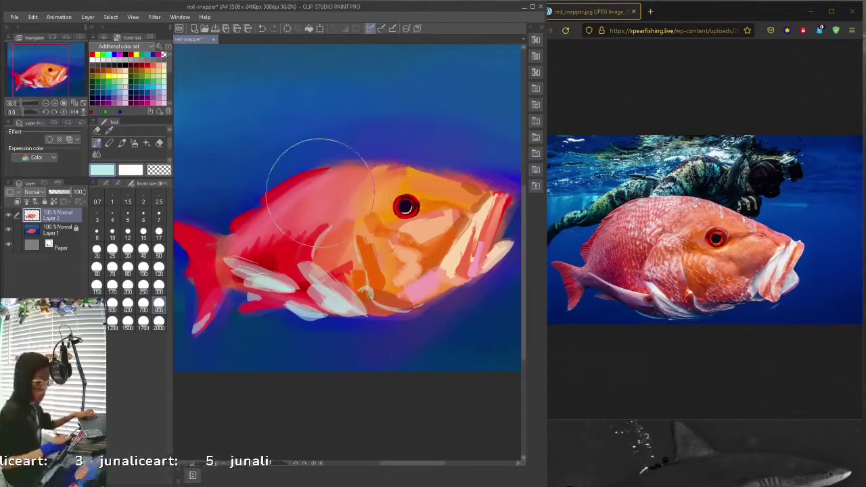
pyautogui.moveTo(412, 176); pyautogui.dragTo(425, 184)
pyautogui.moveTo(489, 204); pyautogui.dragTo(480, 250)
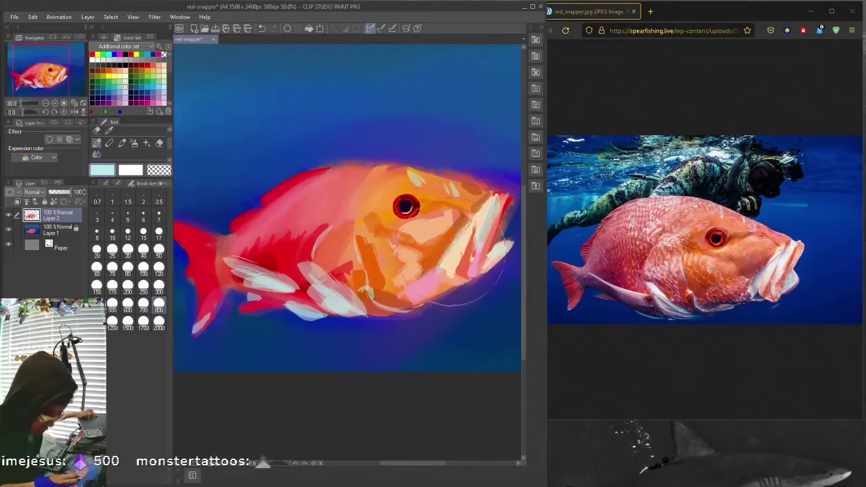
pyautogui.keyDown('alt'); pyautogui.click(500, 229); pyautogui.keyUp('alt')
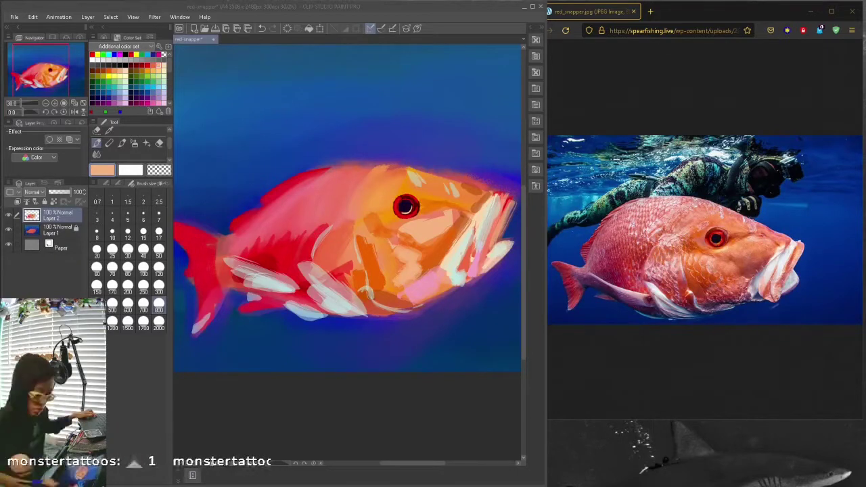
# Draw fine pale, magenta and dark red ray lines along the dorsal fin, and save the painting
pyautogui.keyDown('alt'); pyautogui.click(238, 228); pyautogui.keyUp('alt')
pyautogui.moveTo(232, 230); pyautogui.dragTo(259, 213)
pyautogui.click(141, 103)
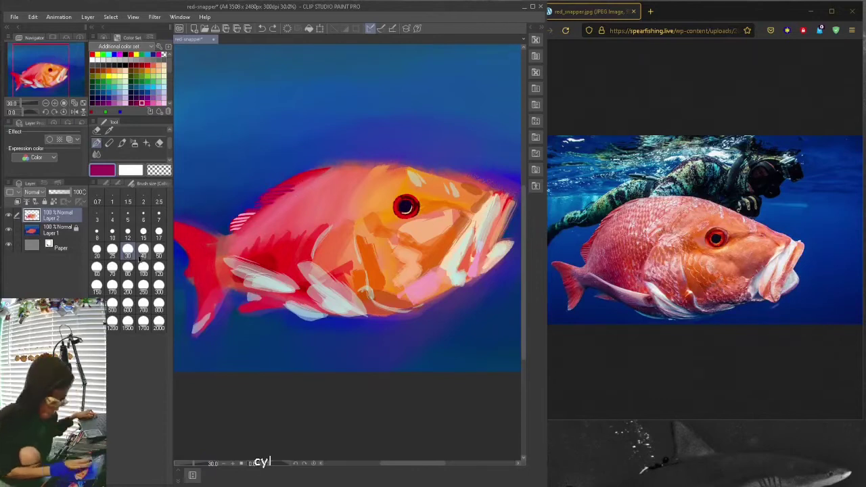
pyautogui.click(136, 65)
pyautogui.click(158, 256)
pyautogui.moveTo(279, 184); pyautogui.dragTo(326, 172)
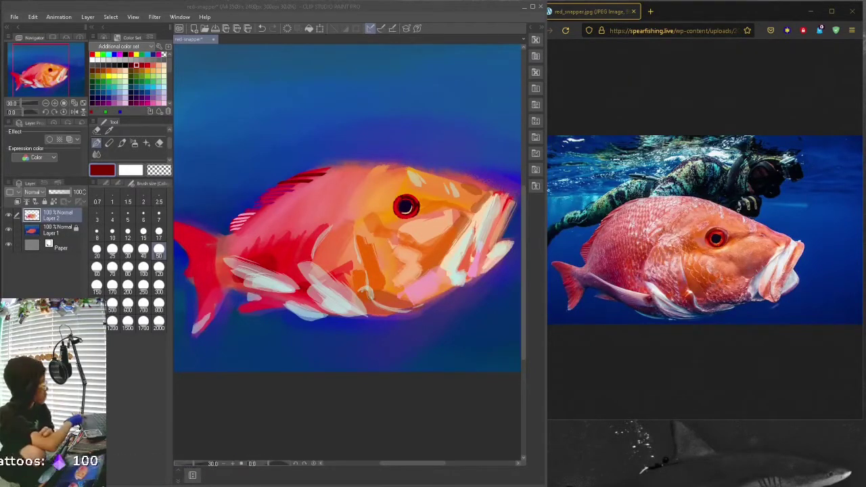
pyautogui.hotkey('ctrl', 's')
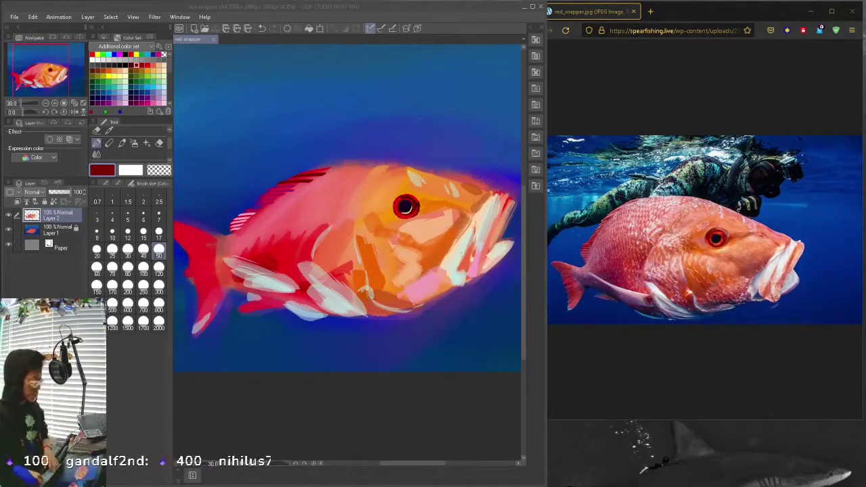
pyautogui.click(532, 9)
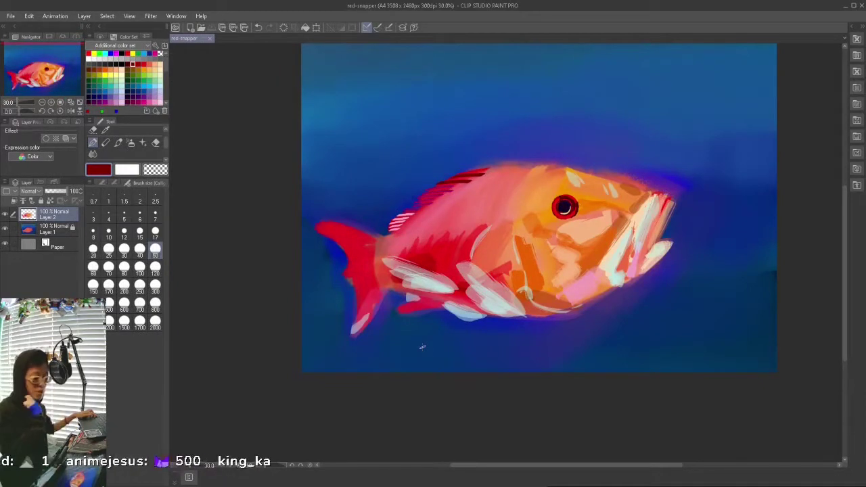
pyautogui.press('super+Down')
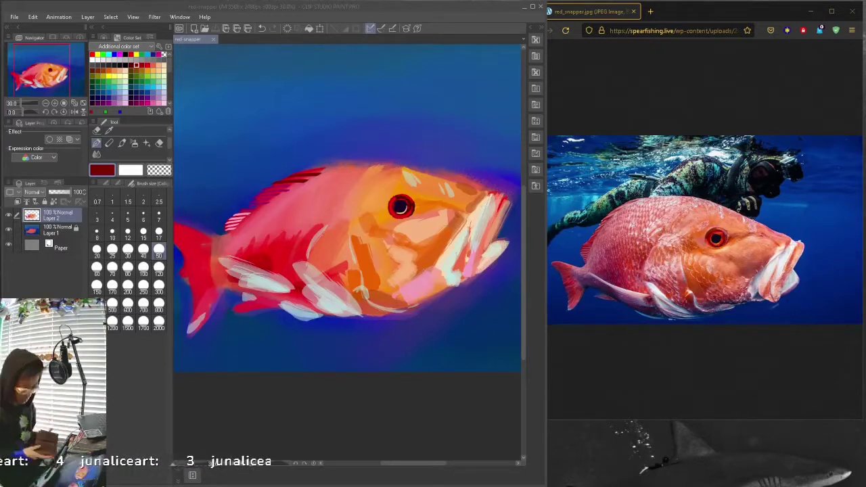
# Draw fine peach ray lines on the pectoral fin and fine pink ray lines on the lower fin behind it
pyautogui.click(127, 249)
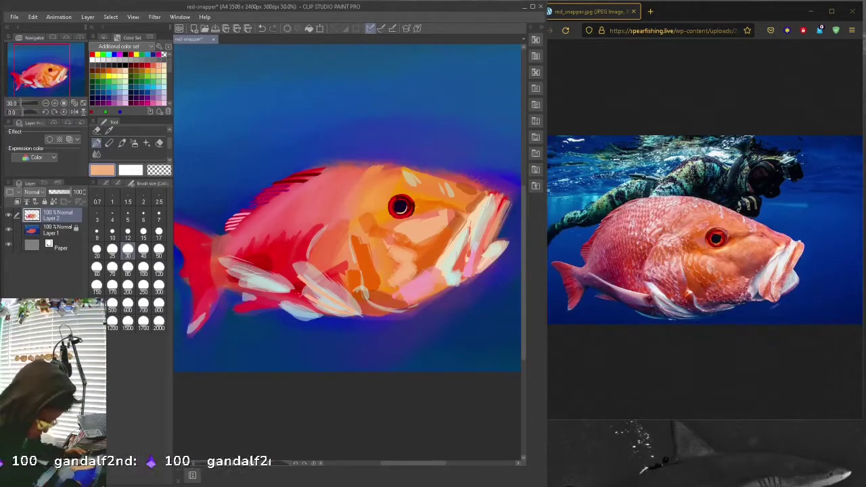
pyautogui.click(160, 101)
pyautogui.hotkey('ctrl', 'z')
pyautogui.hotkey('ctrl', 'z')
pyautogui.hotkey('ctrl', 'z')
pyautogui.click(97, 249)
pyautogui.moveTo(252, 283); pyautogui.dragTo(290, 287)
pyautogui.hotkey('ctrl', 'z')
pyautogui.moveTo(233, 274); pyautogui.dragTo(287, 287)
# Paint a dark magenta spot between the two lower fins with the 筆ペン01 brush
pyautogui.click(136, 103)
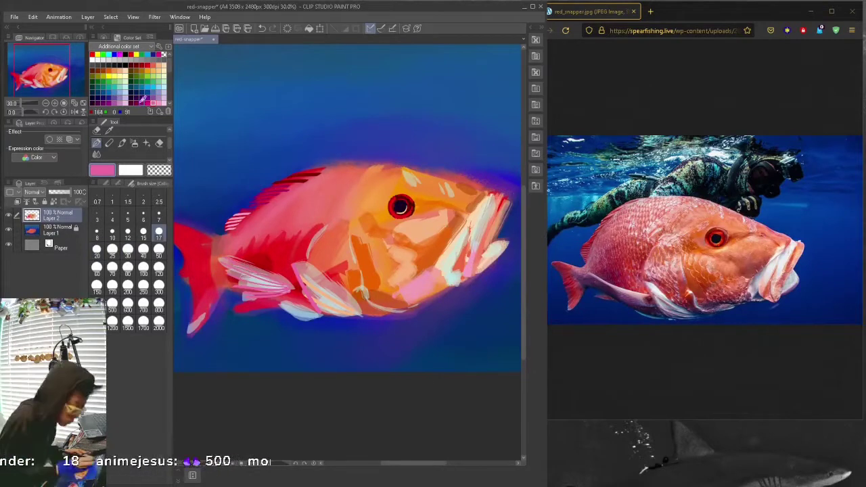
pyautogui.press('b')
pyautogui.click(292, 287)
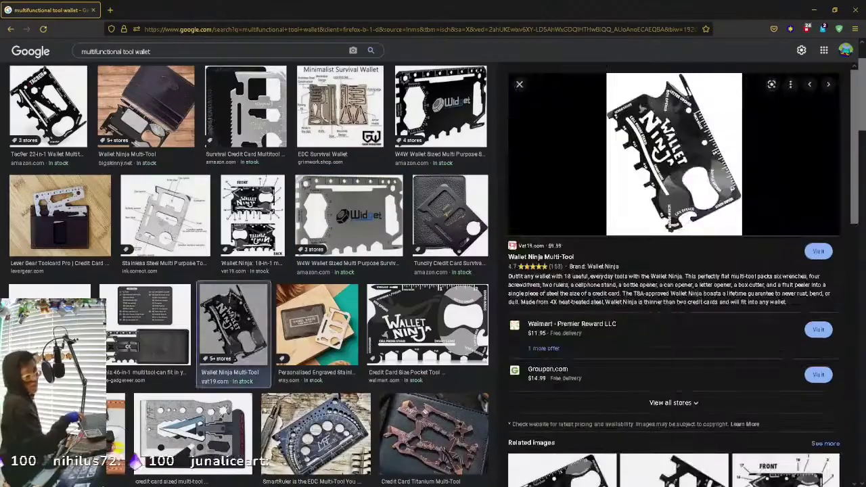
# Look through the image results for multifunctional wallet tools in the browser, and return to the fish painting
pyautogui.click(177, 208)
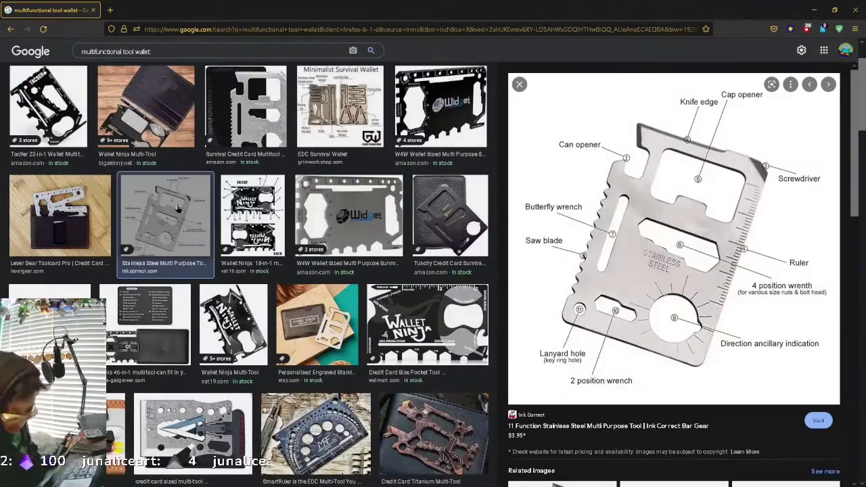
pyautogui.press('Up')
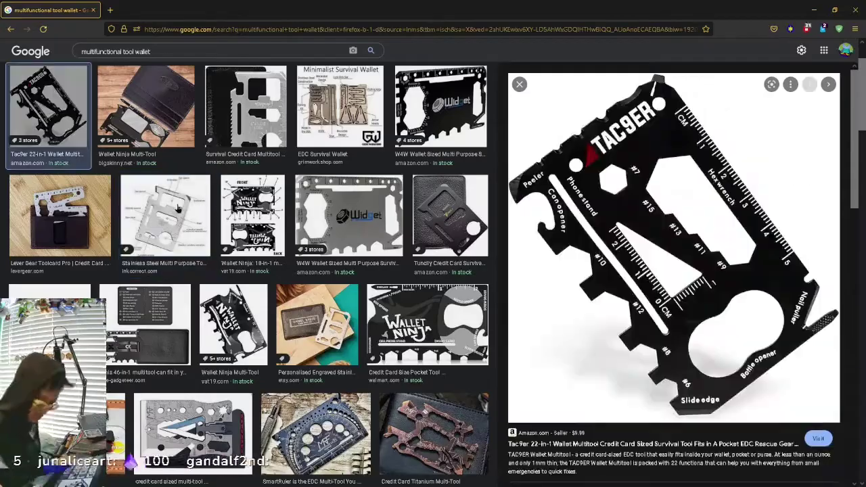
pyautogui.press('Down')
pyautogui.press('Down')
pyautogui.press('Right')
pyautogui.press('Right')
pyautogui.press('Right')
pyautogui.press('Up')
pyautogui.press('Up')
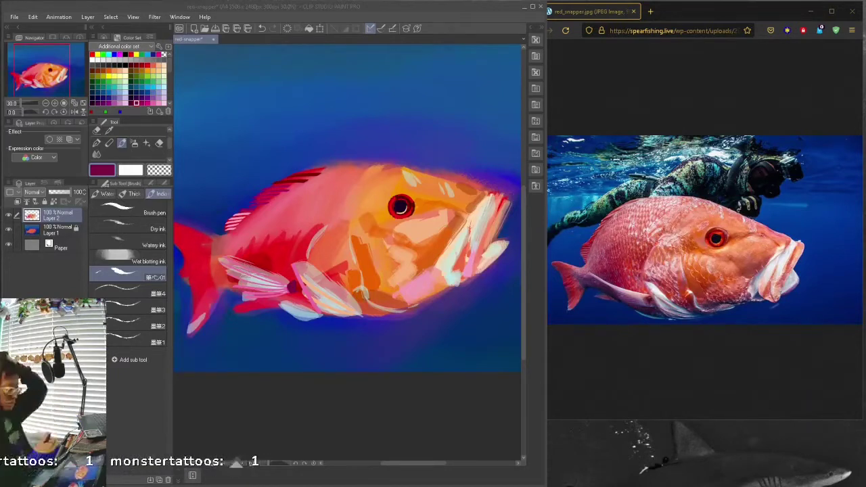
# Mottle the body and cheek with soft peach ink, and trim the belly and dorsal fin edges with the Hard eraser
pyautogui.click(128, 262)
pyautogui.moveTo(219, 354)
pyautogui.mouseDown()
pyautogui.moveTo(318, 203)
pyautogui.moveTo(240, 244)
pyautogui.moveTo(318, 217)
pyautogui.moveTo(433, 301)
pyautogui.moveTo(396, 319)
pyautogui.moveTo(245, 308)
pyautogui.mouseUp()
pyautogui.press('e')
pyautogui.hotkey('ctrl', 'z')
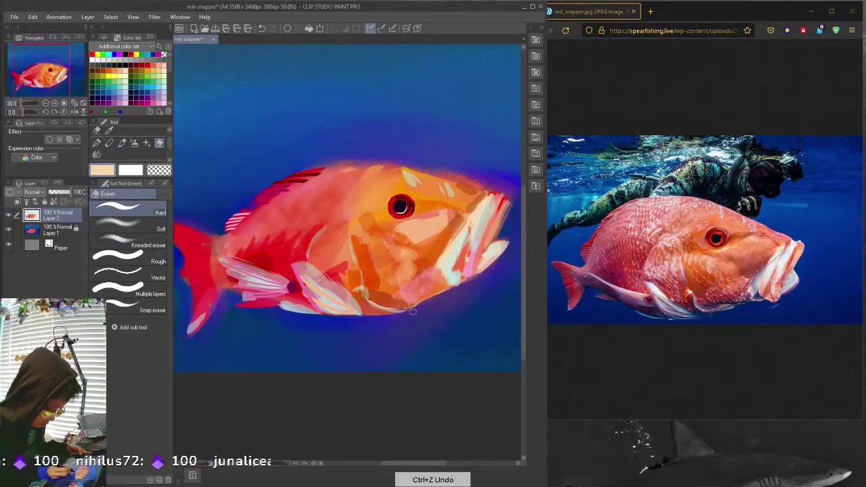
pyautogui.moveTo(318, 173)
pyautogui.mouseDown()
pyautogui.moveTo(263, 187)
pyautogui.moveTo(294, 178)
pyautogui.mouseUp()
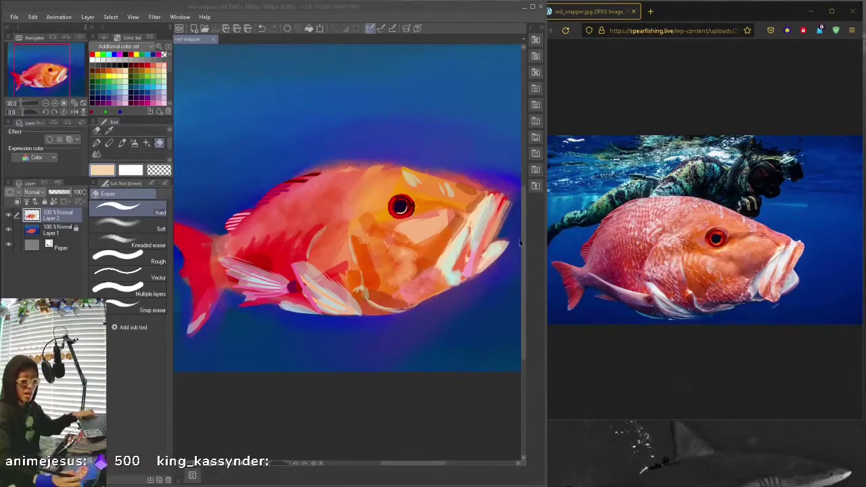
pyautogui.press('super+Up')
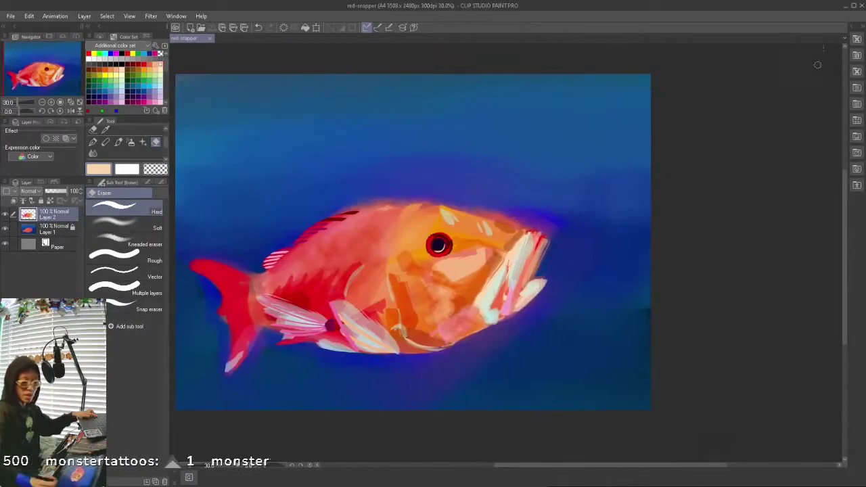
pyautogui.press('super+Down')
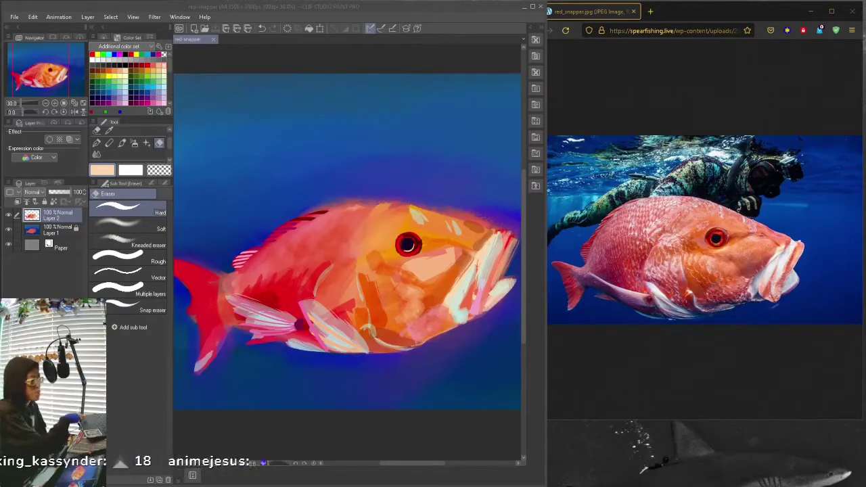
# Blend the water around the fish on Layer 1, and paint a light blue band above it with the Soft airbrush at size 250
pyautogui.hotkey('alt', '[')
pyautogui.press('j')
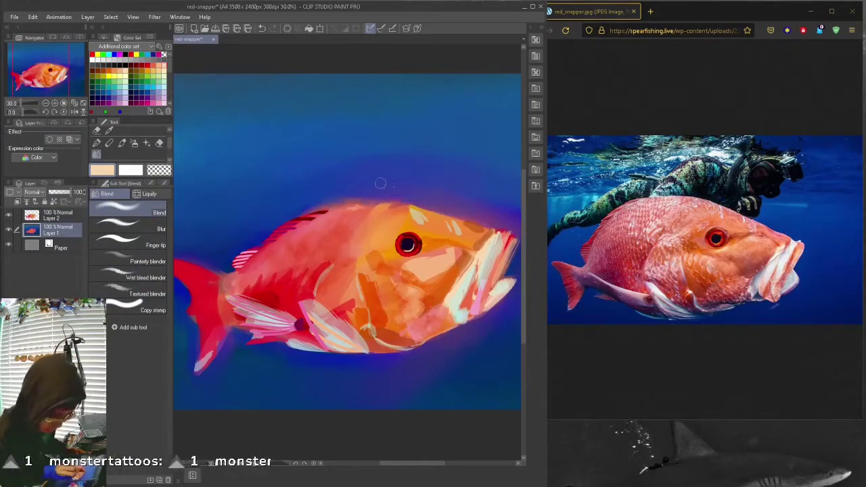
pyautogui.moveTo(464, 210); pyautogui.dragTo(379, 210)
pyautogui.press('b')
pyautogui.click(157, 193)
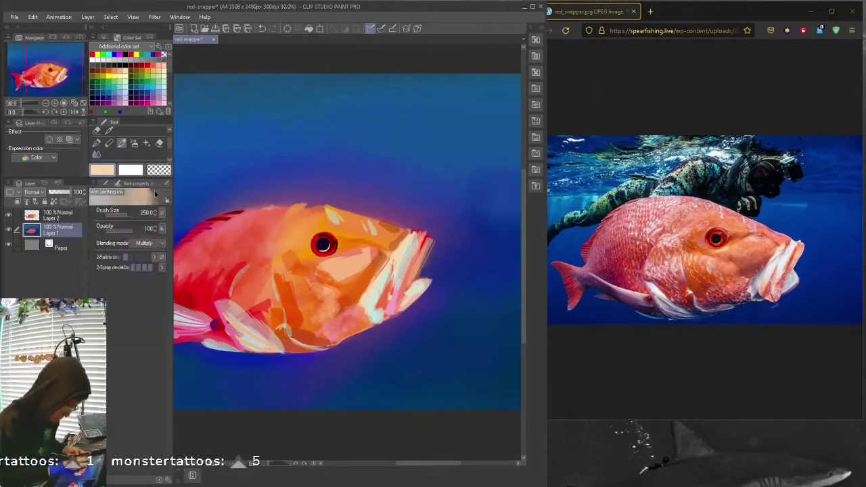
pyautogui.click(147, 86)
pyautogui.press('b')
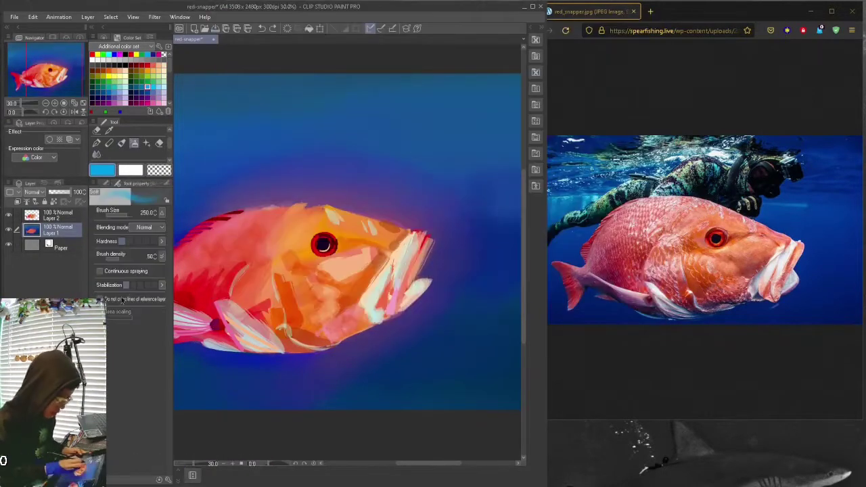
pyautogui.moveTo(199, 209); pyautogui.dragTo(377, 180)
# Darken the water around and below the fish with navy on Layer 1, and smooth it with the Gouache blender
pyautogui.click(131, 91)
pyautogui.moveTo(473, 244); pyautogui.dragTo(325, 359)
pyautogui.moveTo(362, 391); pyautogui.dragTo(334, 391)
pyautogui.press('super+Up')
pyautogui.press('b')
pyautogui.click(110, 191)
pyautogui.click(113, 184)
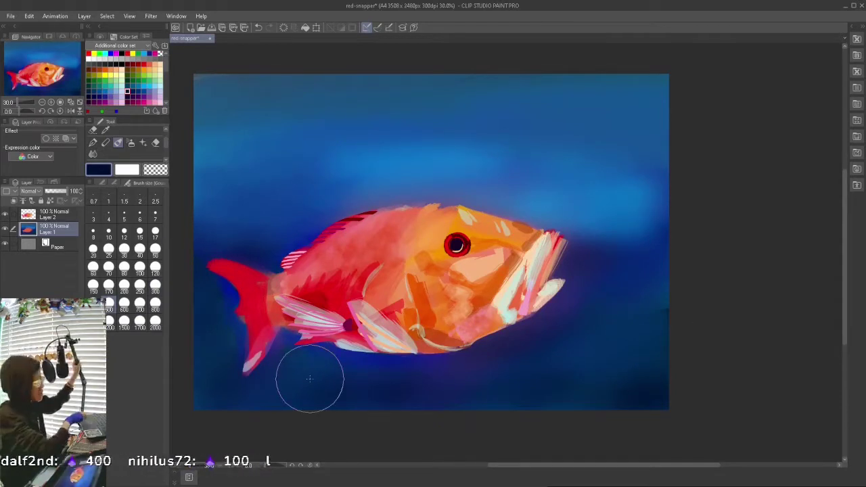
# Switch to VLC media player, play the track No One Cares, and return to the painting and its reference photo
pyautogui.hotkey('alt', 'Tab')
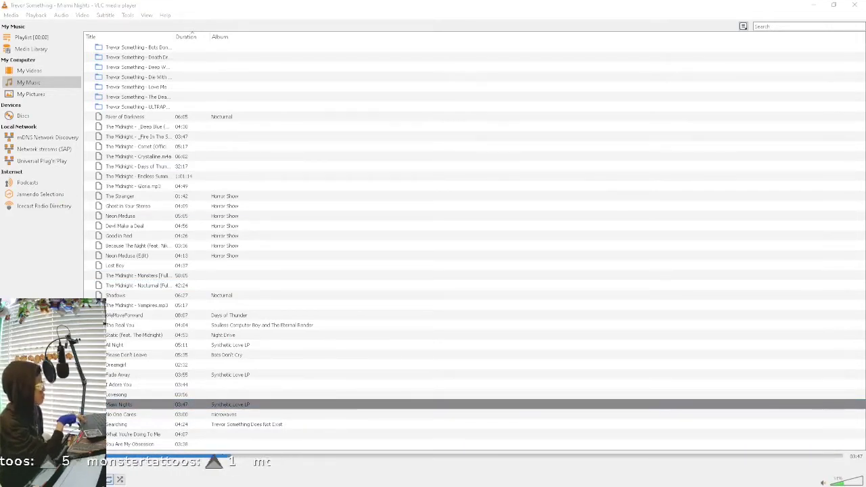
pyautogui.doubleClick(124, 414)
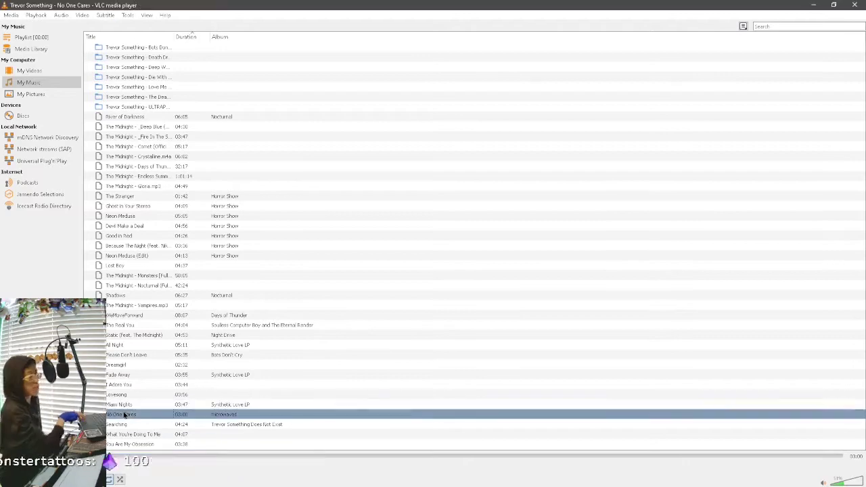
pyautogui.hotkey('alt', 'Tab')
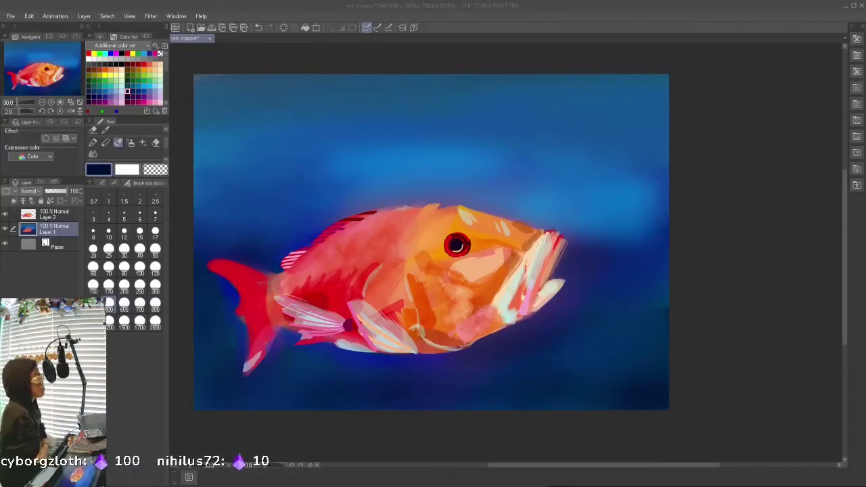
pyautogui.hotkey('alt', 'Tab')
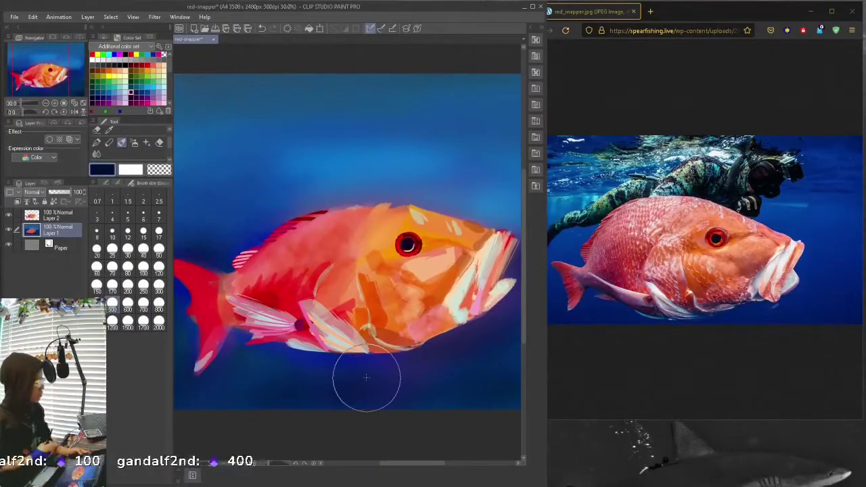
# Select the fish layer, Layer 2, and pick an orange-red tone for a size 100 brush
pyautogui.keyDown('alt'); pyautogui.click(309, 348); pyautogui.keyUp('alt')
pyautogui.click(107, 183)
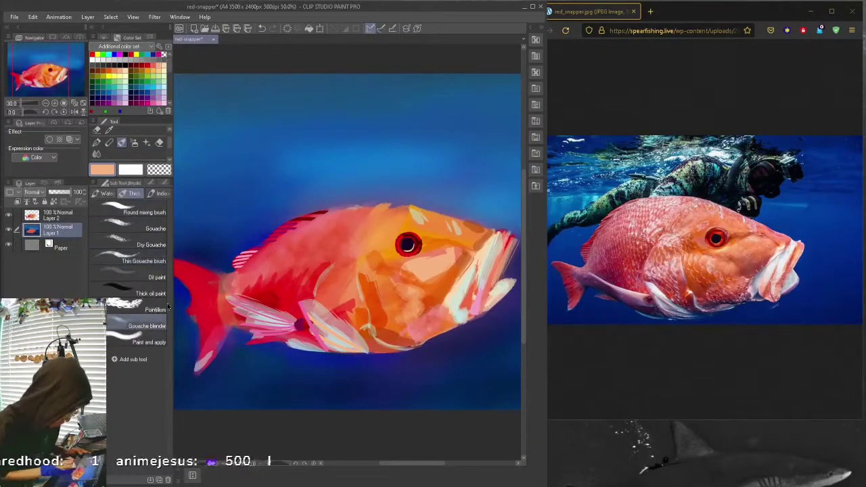
pyautogui.click(131, 183)
pyautogui.keyDown('alt'); pyautogui.click(386, 250); pyautogui.keyUp('alt')
pyautogui.click(57, 215)
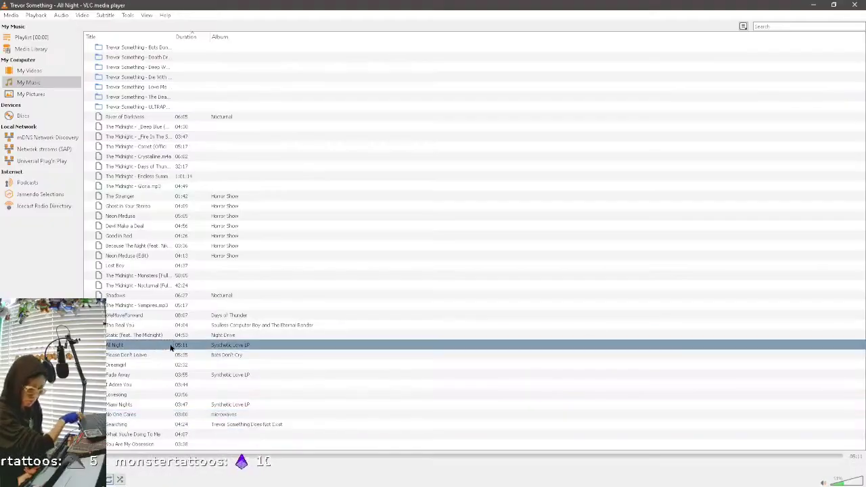
# Reduce the VLC media player window to a smaller size, and return to the painting
pyautogui.click(835, 5)
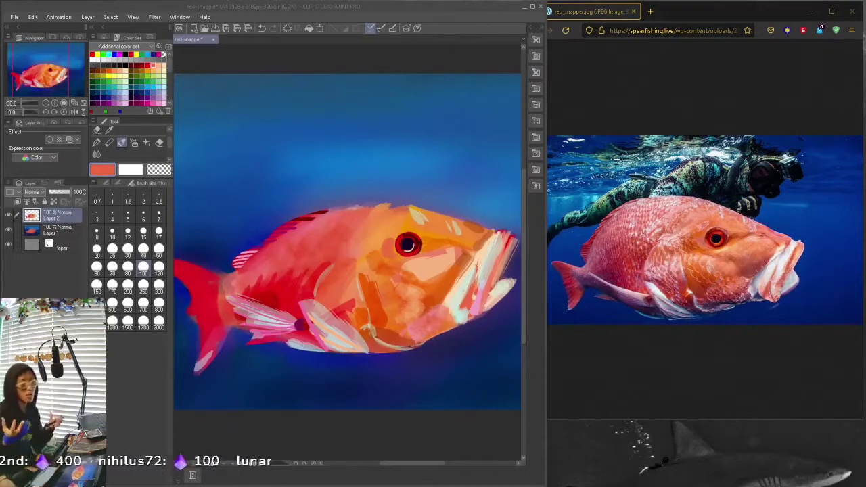
pyautogui.hotkey('alt', 'Tab')
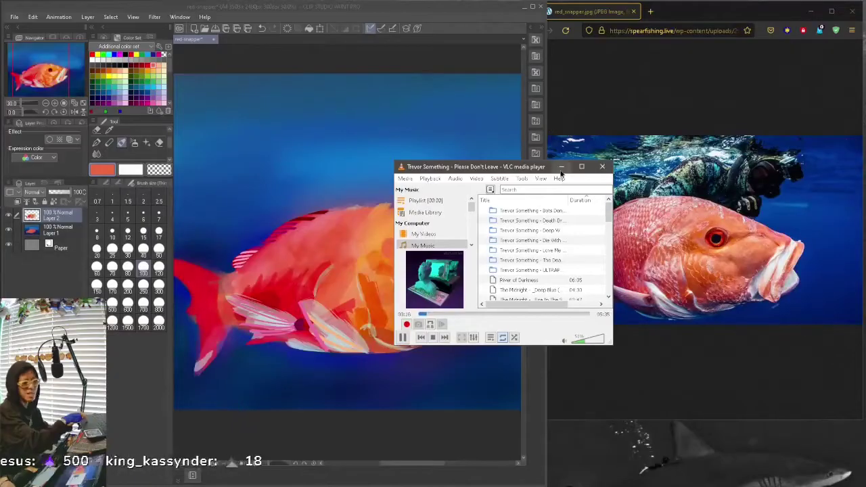
pyautogui.hotkey('alt', 'Tab')
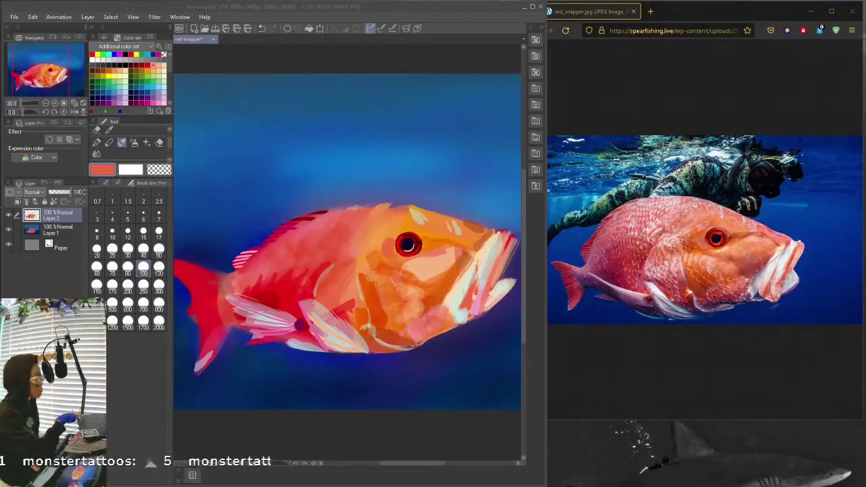
# Lock transparent pixels on the fish layer and mottle the body in pink with the Running color spray airbrush
pyautogui.click(134, 143)
pyautogui.click(128, 244)
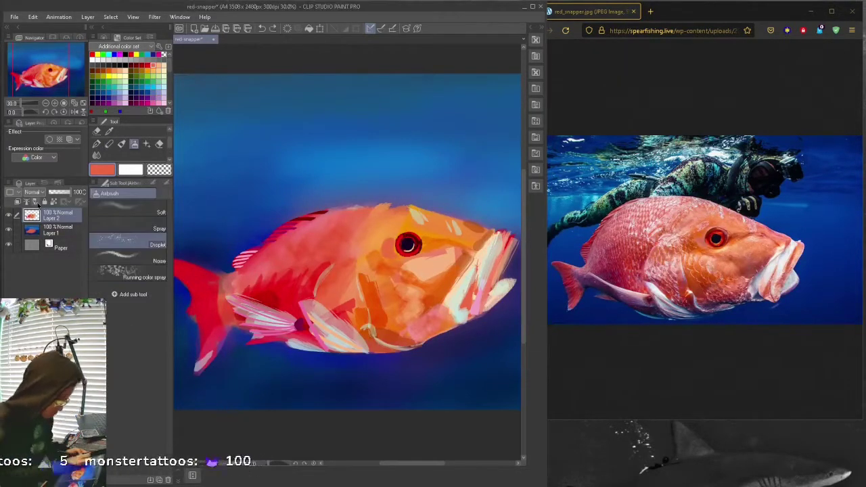
pyautogui.moveTo(319, 230); pyautogui.dragTo(342, 230)
pyautogui.hotkey('ctrl', 'z')
pyautogui.click(129, 276)
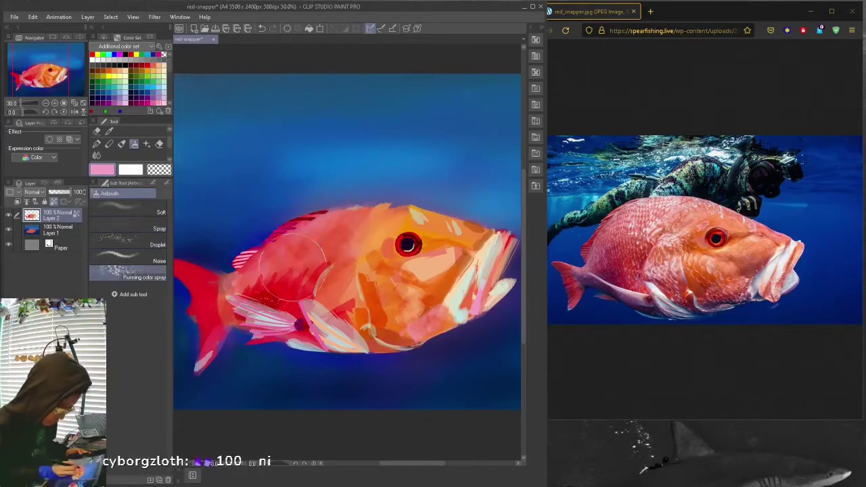
# Draw dark red ray lines on the tail with the Calligraphy pen, and trim the tail's outline with the Hard eraser
pyautogui.click(96, 144)
pyautogui.click(153, 62)
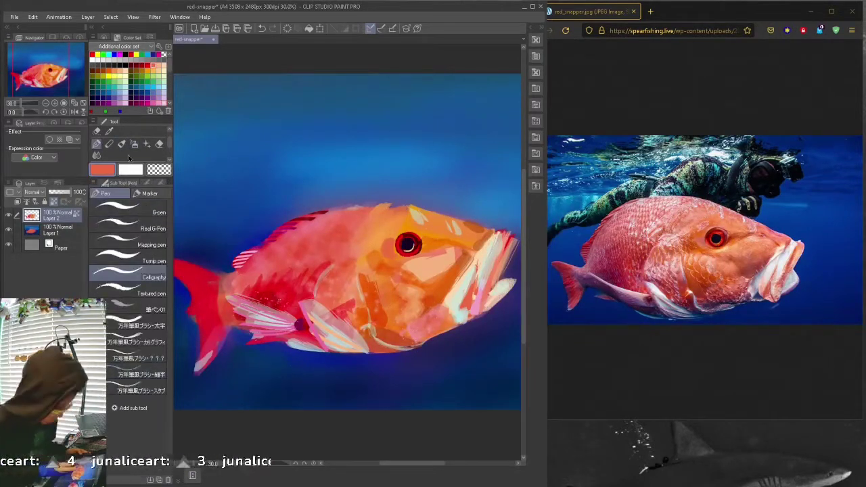
pyautogui.click(142, 64)
pyautogui.moveTo(190, 318); pyautogui.dragTo(231, 316)
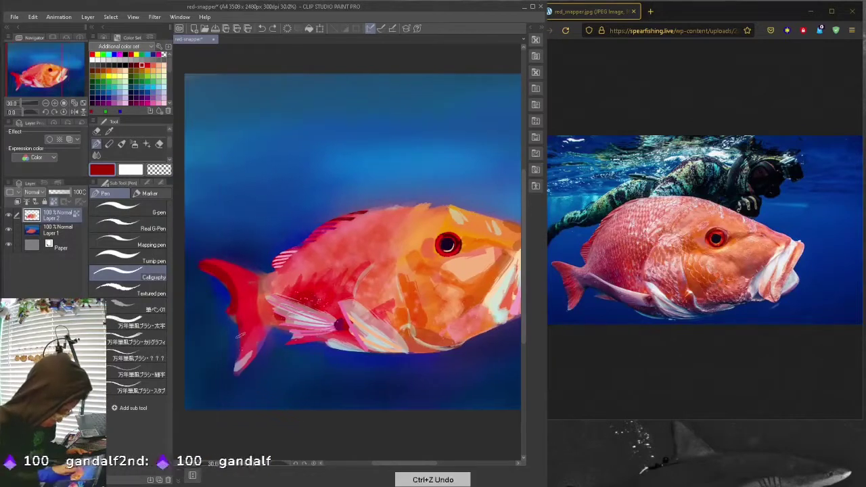
pyautogui.hotkey('ctrl', 'z')
pyautogui.press('e')
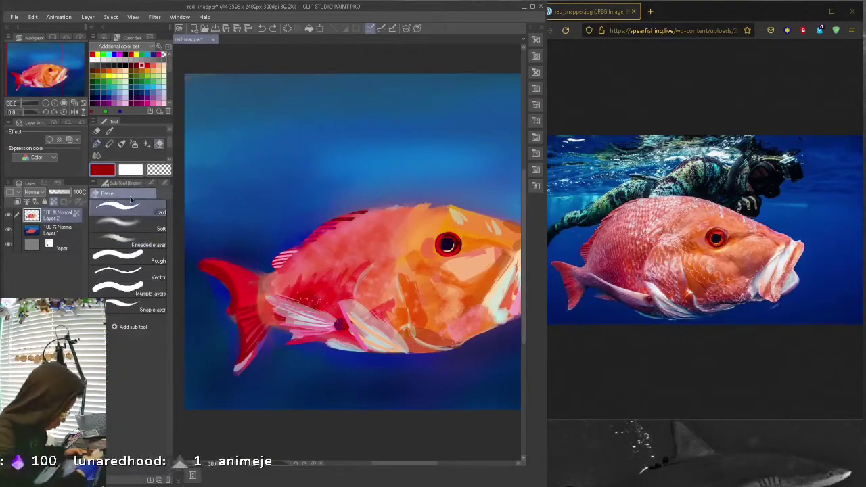
pyautogui.moveTo(221, 287)
pyautogui.mouseDown()
pyautogui.moveTo(232, 355)
pyautogui.moveTo(251, 369)
pyautogui.mouseUp()
# Extend the dorsal fin in orange-red on Layer 1, and add fine pale peach rays to it on Layer 2 at size 20
pyautogui.click(58, 230)
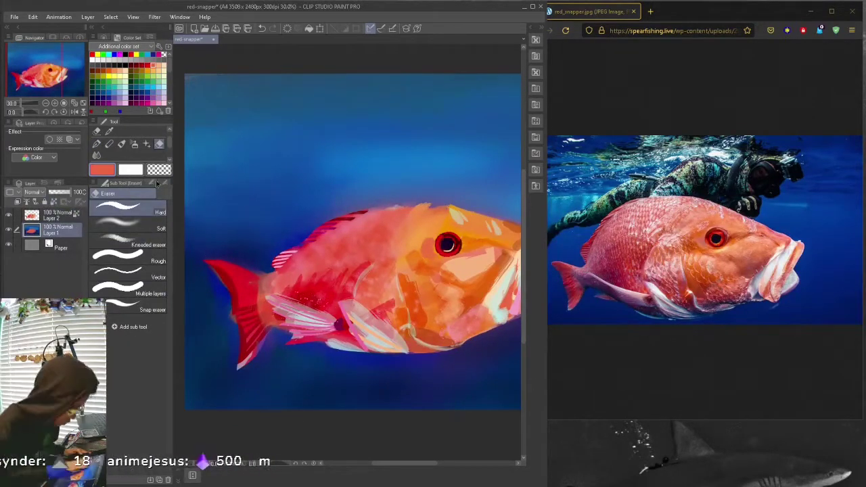
pyautogui.press('p')
pyautogui.keyDown('alt'); pyautogui.click(301, 238); pyautogui.keyUp('alt')
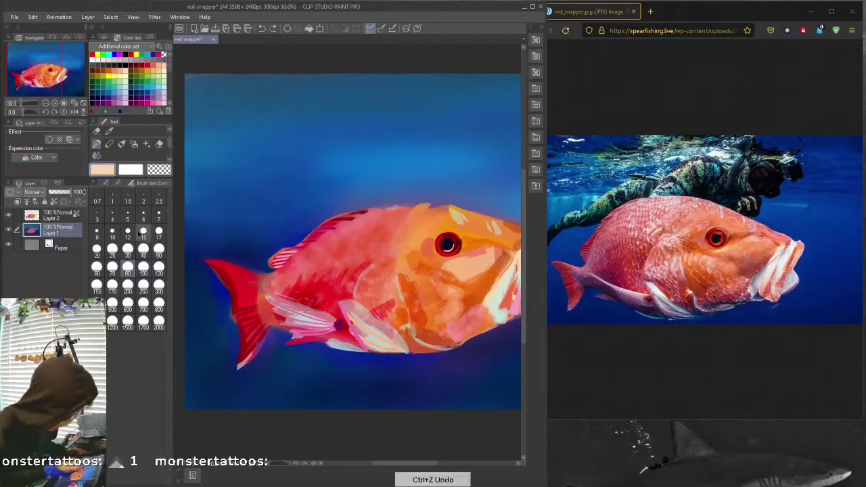
pyautogui.hotkey('alt', ']')
pyautogui.hotkey('ctrl', 'z')
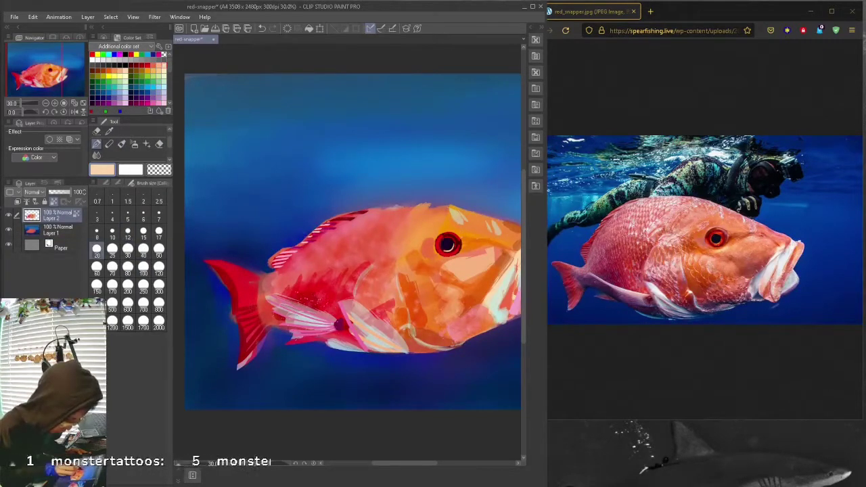
pyautogui.moveTo(325, 224); pyautogui.dragTo(285, 224)
# Paint pale pink highlights on the gill cover and cheek with the 筆ペン01 brush at size 150 and density 50
pyautogui.press('b')
pyautogui.click(156, 278)
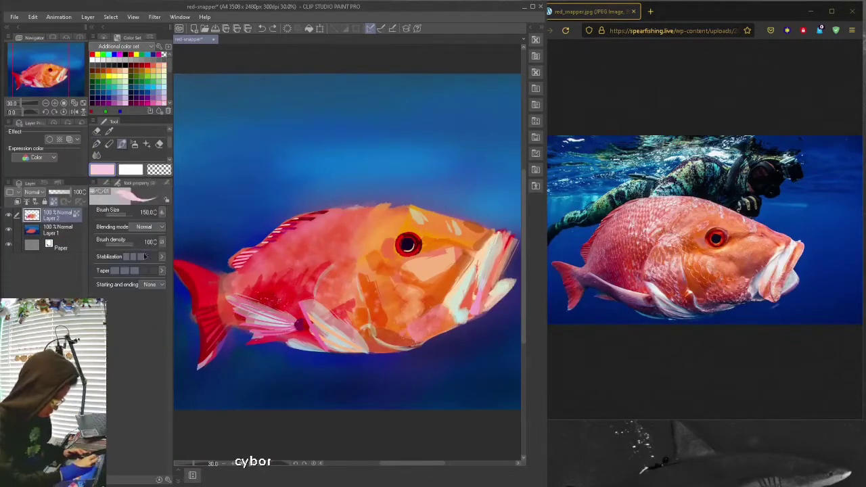
pyautogui.hotkey('ctrl', 'z')
pyautogui.moveTo(357, 300); pyautogui.dragTo(377, 280)
pyautogui.moveTo(405, 290); pyautogui.dragTo(416, 282)
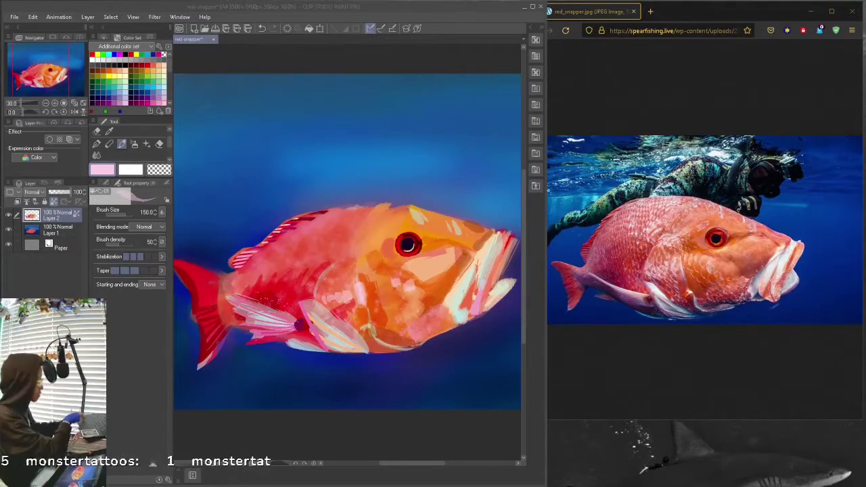
# Fill the fish's lower lip with pale green using the 筆ペン01 pen
pyautogui.scroll(1, 235, 302)
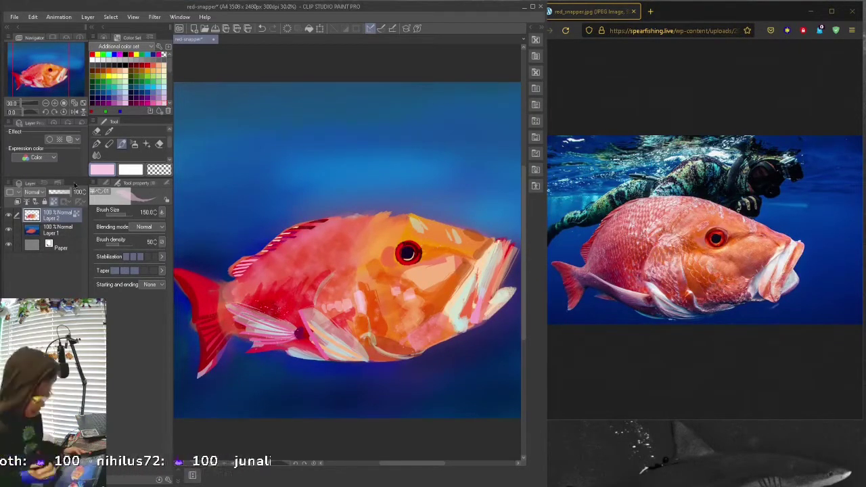
pyautogui.click(144, 182)
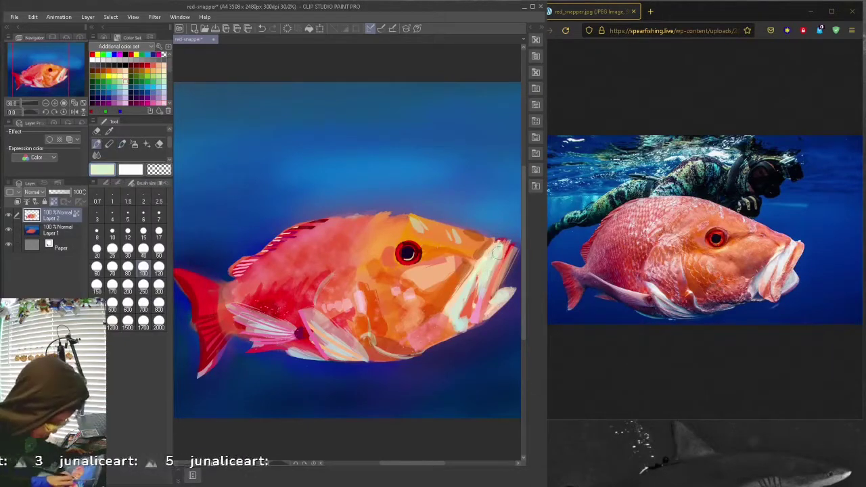
pyautogui.press('p')
pyautogui.moveTo(502, 293); pyautogui.dragTo(492, 312)
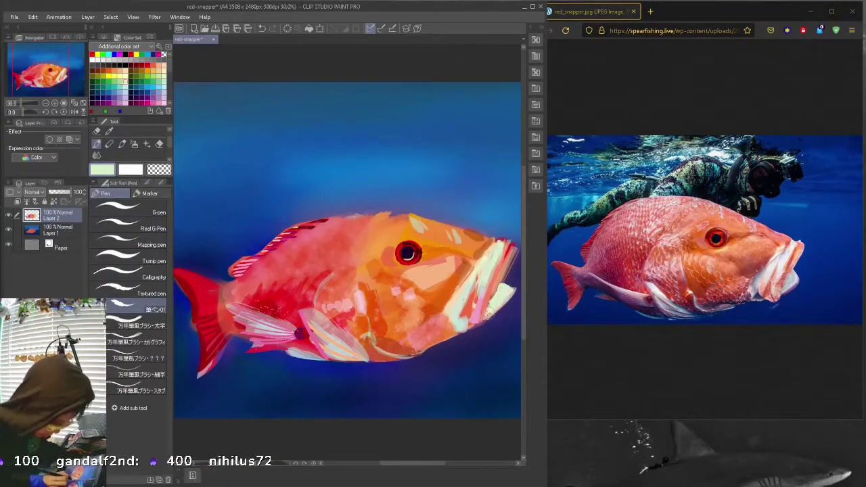
# On Layer 1, paint a bright red edge along the underside of the jaw below the mouth
pyautogui.click(57, 230)
pyautogui.click(147, 65)
pyautogui.hotkey('ctrl', 'z')
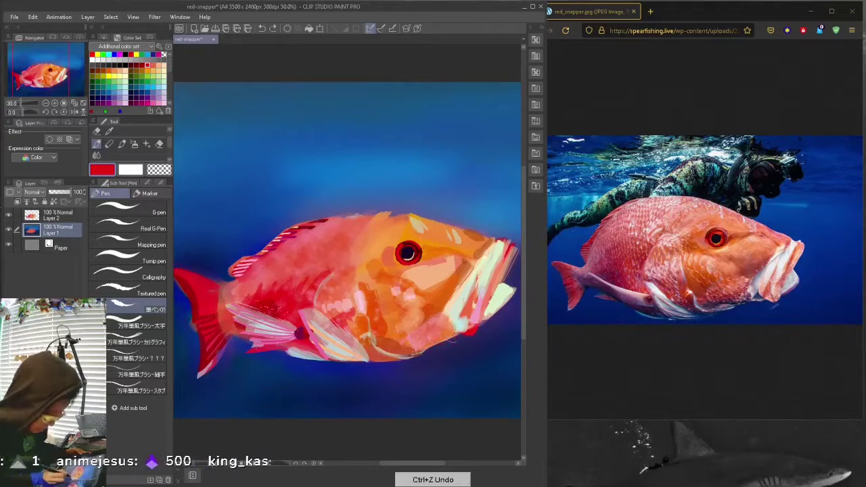
pyautogui.moveTo(473, 332); pyautogui.dragTo(416, 351)
pyautogui.hotkey('ctrl', 'z')
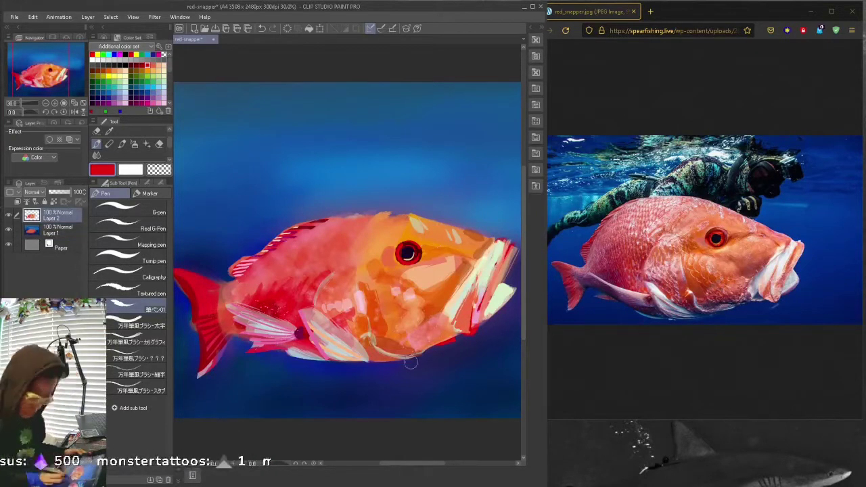
pyautogui.hotkey('ctrl', 'z')
# On Layer 2, add dark brown strokes beneath the eye, from the eye towards the mouth, and along the top of the snout
pyautogui.keyDown('alt'); pyautogui.click(425, 257); pyautogui.keyUp('alt')
pyautogui.moveTo(424, 257)
pyautogui.mouseDown()
pyautogui.moveTo(455, 249)
pyautogui.moveTo(394, 269)
pyautogui.mouseUp()
pyautogui.hotkey('ctrl', 'z')
pyautogui.hotkey('ctrl', 'z')
pyautogui.moveTo(409, 266); pyautogui.dragTo(379, 277)
pyautogui.moveTo(449, 230); pyautogui.dragTo(484, 245)
pyautogui.hotkey('ctrl', 'z')
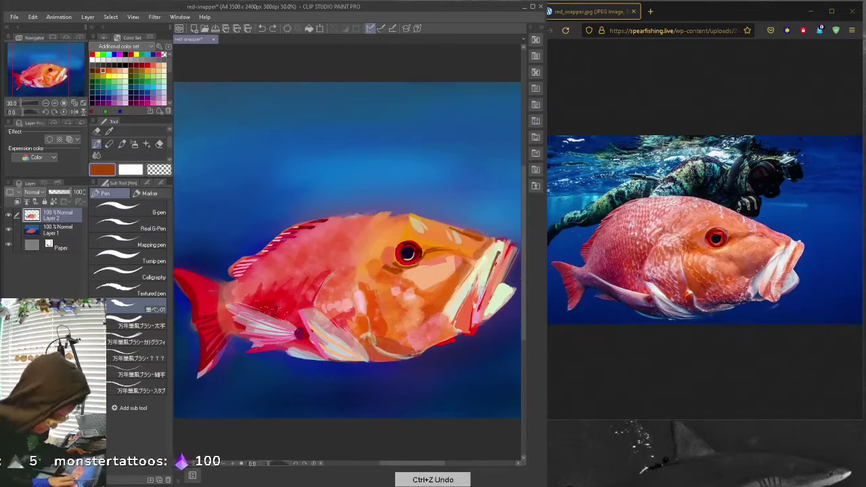
pyautogui.hotkey('ctrl', 'z')
# Paint brown lines at the lower corner of the jaw and olive-brown strokes along the mouth's rear edge
pyautogui.keyDown('alt'); pyautogui.click(447, 322); pyautogui.keyUp('alt')
pyautogui.moveTo(440, 311)
pyautogui.mouseDown()
pyautogui.moveTo(447, 330)
pyautogui.moveTo(467, 339)
pyautogui.mouseUp()
pyautogui.hotkey('ctrl', 'z')
pyautogui.click(141, 70)
pyautogui.hotkey('ctrl', 'z')
# Detail the iris with a dark red ring and a salmon highlight, and add a cream highlight below the eye
pyautogui.scroll(6, 470, 301)
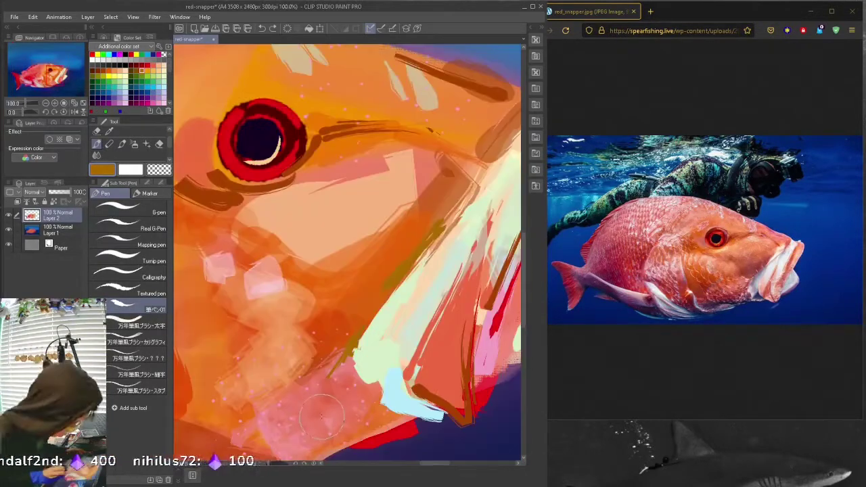
pyautogui.keyDown('alt'); pyautogui.click(247, 126); pyautogui.keyUp('alt')
pyautogui.click(148, 65)
pyautogui.hotkey('ctrl', 'z')
pyautogui.hotkey('ctrl', 'z')
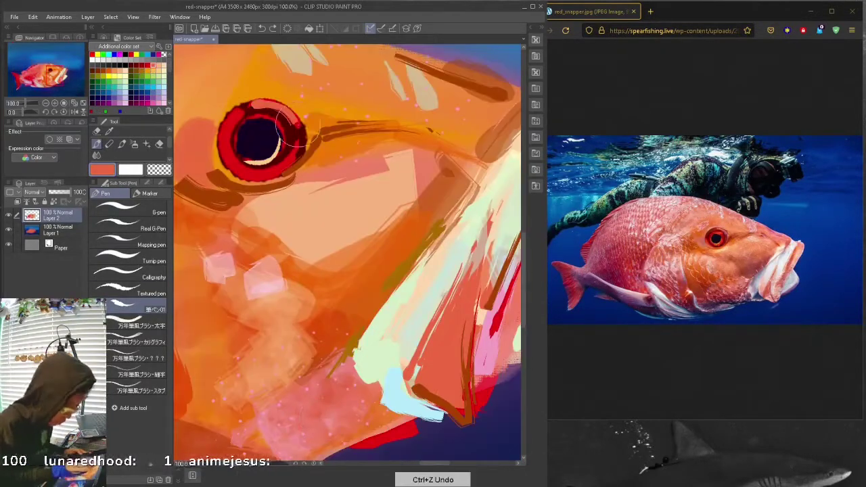
pyautogui.keyDown('alt'); pyautogui.click(277, 132); pyautogui.keyUp('alt')
pyautogui.moveTo(271, 132)
pyautogui.mouseDown()
pyautogui.moveTo(237, 159)
pyautogui.moveTo(264, 115)
pyautogui.moveTo(290, 134)
pyautogui.mouseUp()
pyautogui.keyDown('alt'); pyautogui.click(261, 159); pyautogui.keyUp('alt')
pyautogui.moveTo(237, 203); pyautogui.dragTo(303, 176)
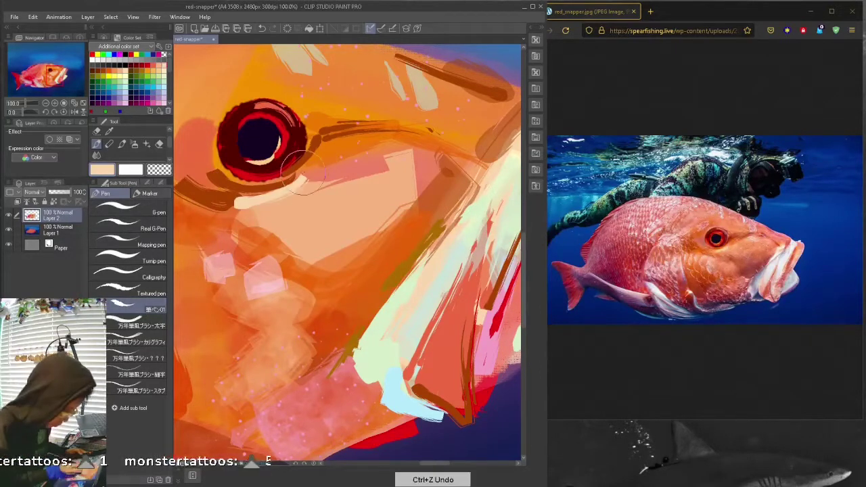
# Draw curved orange scale outlines and a thin red arc around the pink patches on the cheek
pyautogui.keyDown('alt'); pyautogui.click(257, 298); pyautogui.keyUp('alt')
pyautogui.moveTo(250, 277); pyautogui.dragTo(254, 308)
pyautogui.hotkey('ctrl', 'z')
pyautogui.moveTo(223, 271); pyautogui.dragTo(229, 237)
pyautogui.keyDown('alt'); pyautogui.click(230, 318); pyautogui.keyUp('alt')
pyautogui.moveTo(217, 301); pyautogui.dragTo(244, 338)
pyautogui.click(148, 65)
pyautogui.moveTo(225, 294); pyautogui.dragTo(221, 317)
pyautogui.hotkey('ctrl', 'z')
pyautogui.keyDown('alt'); pyautogui.click(203, 271); pyautogui.keyUp('alt')
pyautogui.moveTo(200, 264); pyautogui.dragTo(223, 318)
pyautogui.scroll(-2, 350, 465)
pyautogui.scroll(2, 350, 466)
pyautogui.hotkey('ctrl', 'z')
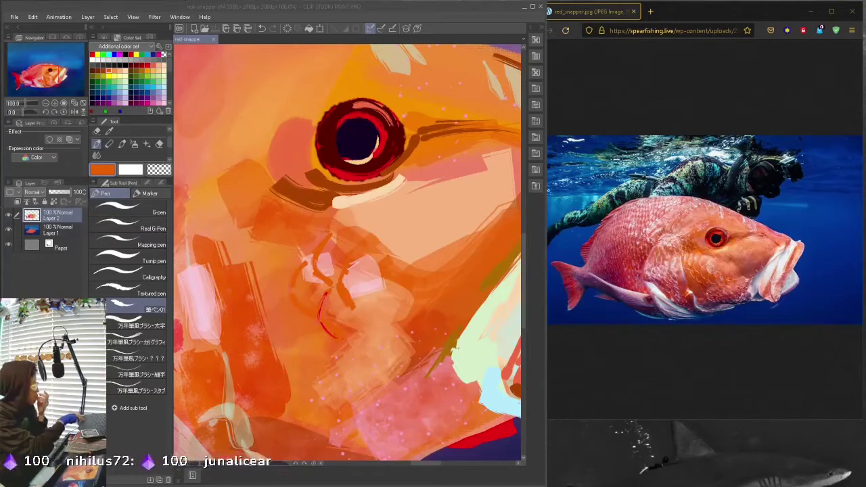
# Extend the cheek's scale pattern towards the gill with rows of small curved orange arcs
pyautogui.click(146, 65)
pyautogui.moveTo(284, 318); pyautogui.dragTo(271, 359)
pyautogui.hotkey('ctrl', 'z')
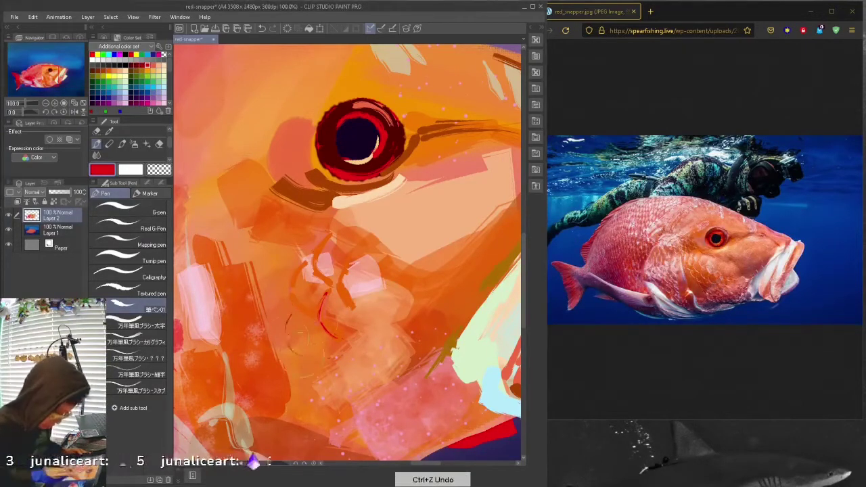
pyautogui.moveTo(279, 306); pyautogui.dragTo(284, 322)
pyautogui.moveTo(305, 347); pyautogui.dragTo(312, 367)
pyautogui.keyDown('alt'); pyautogui.click(284, 257); pyautogui.keyUp('alt')
pyautogui.hotkey('ctrl', 'z')
pyautogui.hotkey('ctrl', 'z')
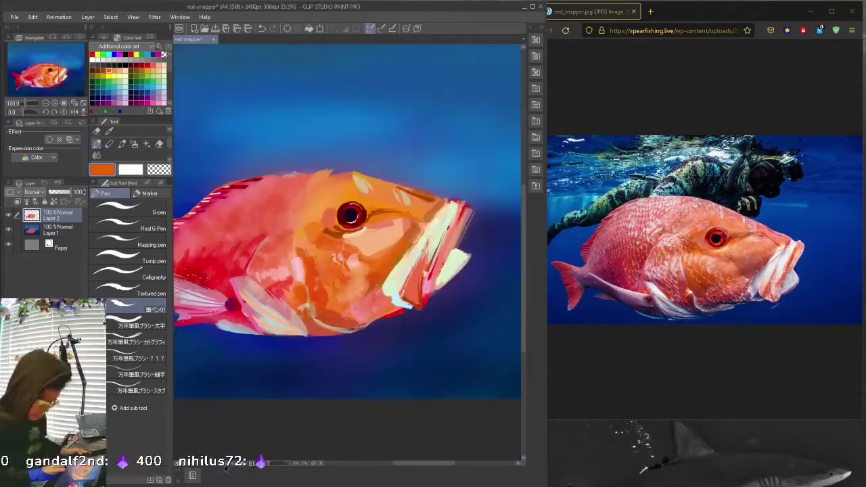
pyautogui.moveTo(274, 234); pyautogui.dragTo(283, 307)
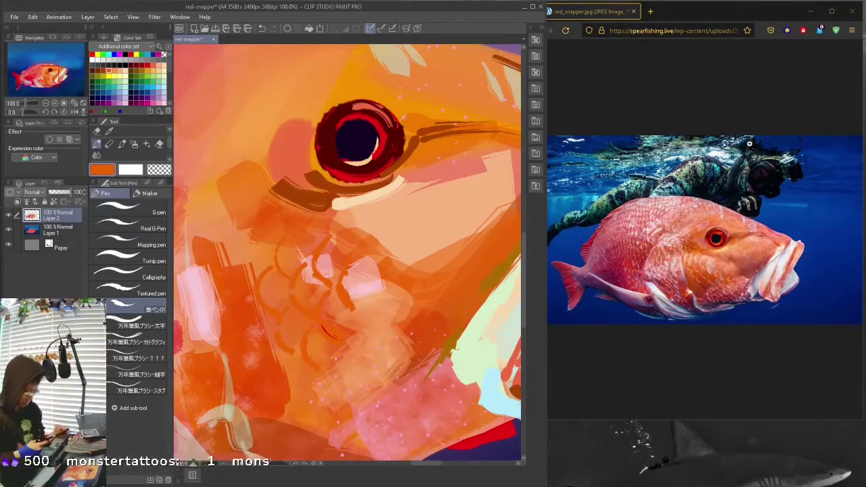
# Draw a cluster of small orange scale arcs behind the eye, above the gill cover
pyautogui.click(749, 143)
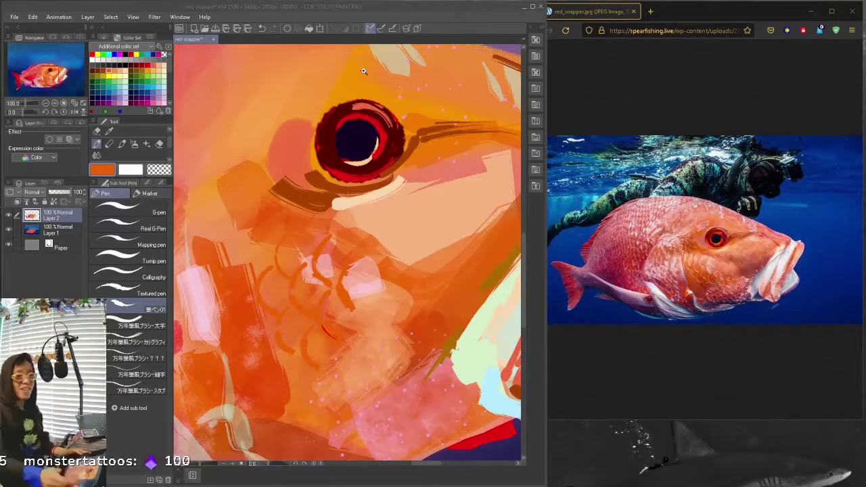
pyautogui.moveTo(328, 180); pyautogui.dragTo(447, 179)
pyautogui.hotkey('ctrl', 'z')
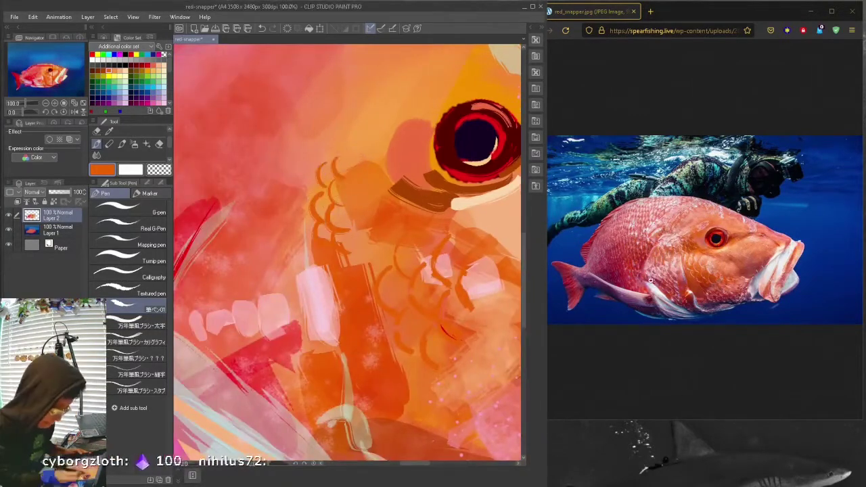
# Soften and blend the peach and orange patches across the cheek below the eye
pyautogui.hotkey('ctrl', '-')
pyautogui.click(122, 144)
pyautogui.click(162, 183)
pyautogui.moveTo(328, 247); pyautogui.dragTo(366, 237)
pyautogui.moveTo(342, 203); pyautogui.dragTo(352, 267)
pyautogui.moveTo(409, 356); pyautogui.dragTo(440, 285)
pyautogui.moveTo(433, 274)
pyautogui.mouseDown()
pyautogui.moveTo(428, 233)
pyautogui.moveTo(473, 223)
pyautogui.moveTo(357, 223)
pyautogui.mouseUp()
pyautogui.moveTo(467, 237); pyautogui.dragTo(467, 216)
# Smooth the outline along the top of the head, and sample the background blue above it
pyautogui.press('e')
pyautogui.moveTo(406, 338)
pyautogui.mouseDown()
pyautogui.moveTo(443, 177)
pyautogui.moveTo(477, 200)
pyautogui.mouseUp()
pyautogui.moveTo(454, 244); pyautogui.dragTo(470, 269)
pyautogui.moveTo(312, 134); pyautogui.dragTo(230, 134)
pyautogui.press('b')
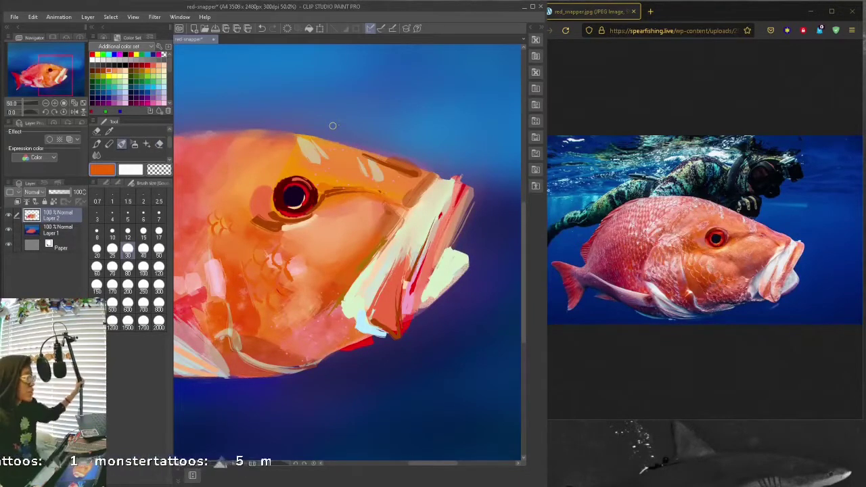
pyautogui.keyDown('alt'); pyautogui.click(332, 125); pyautogui.keyUp('alt')
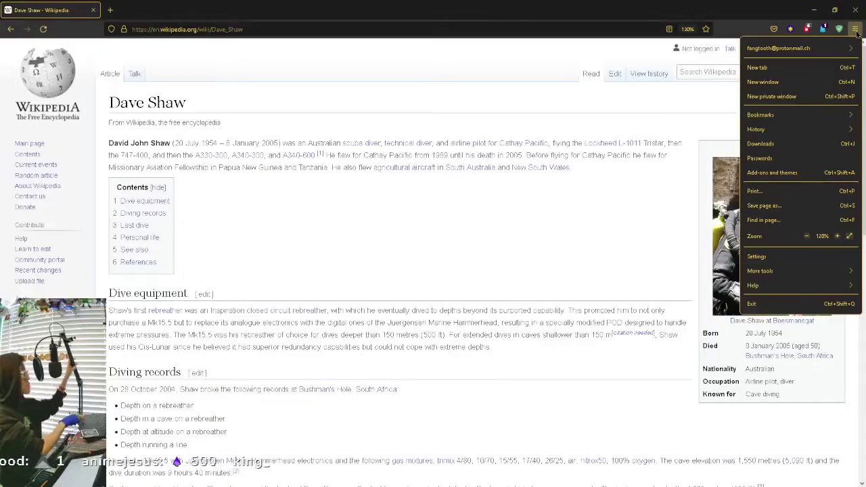
# Switch to the browser to read the Last dive section on Wikipedia and look over the Departure Songs album page on YouTube
pyautogui.hotkey('ctrl', '+')
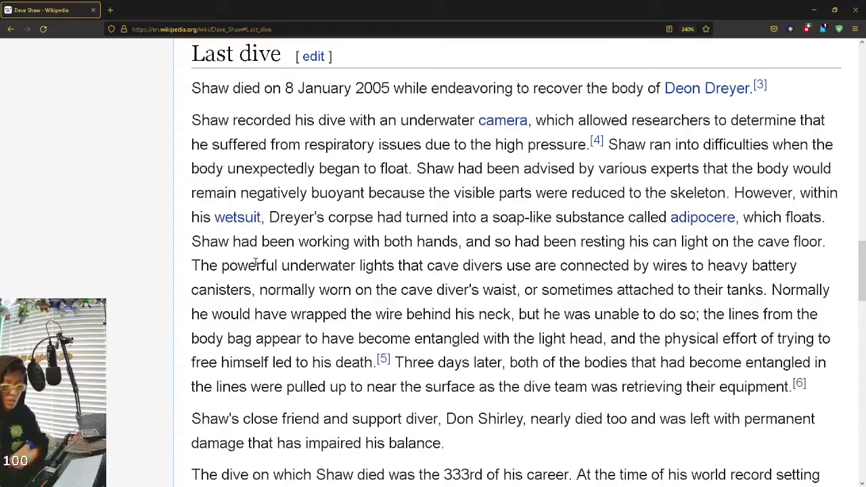
pyautogui.scroll(-3, 255, 263)
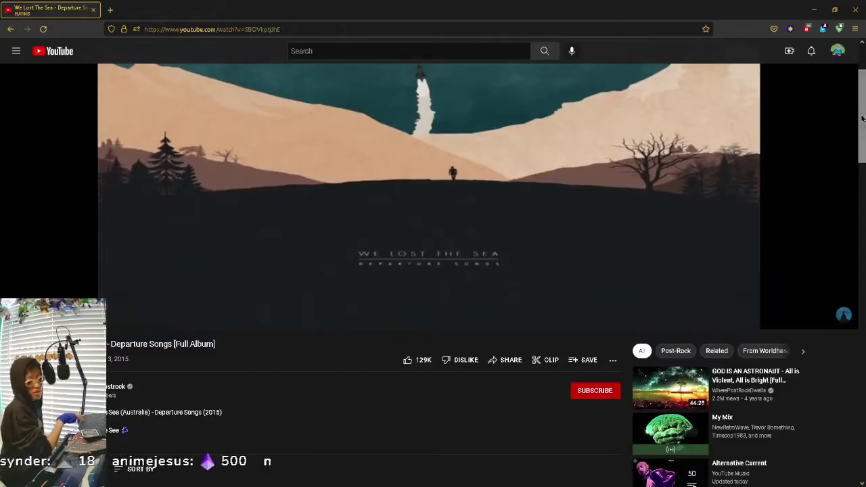
pyautogui.scroll(-5, 753, 181)
pyautogui.scroll(2, 753, 181)
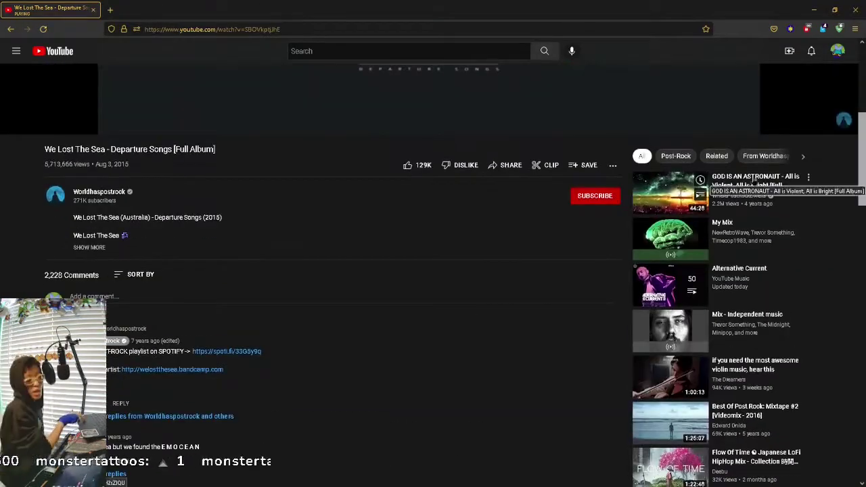
pyautogui.click(753, 182)
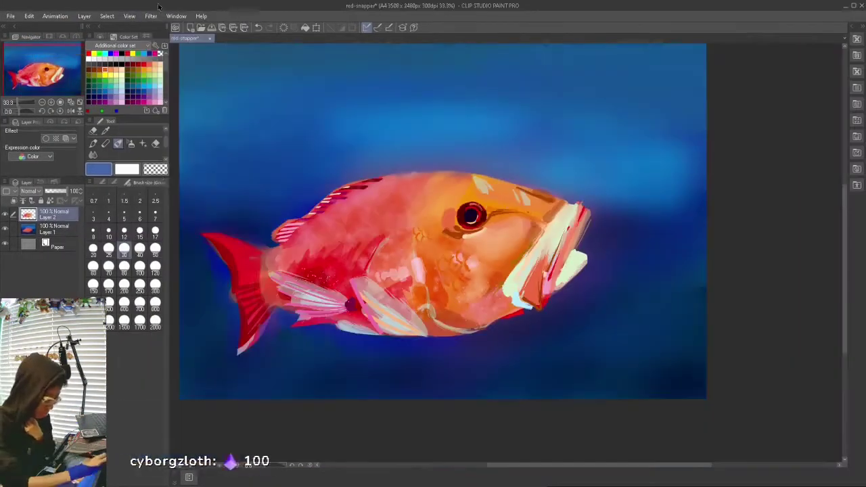
# Stretch the fish on Layer 2 slightly taller, and try a Distort transformation on the layer
pyautogui.hotkey('ctrl', 't')
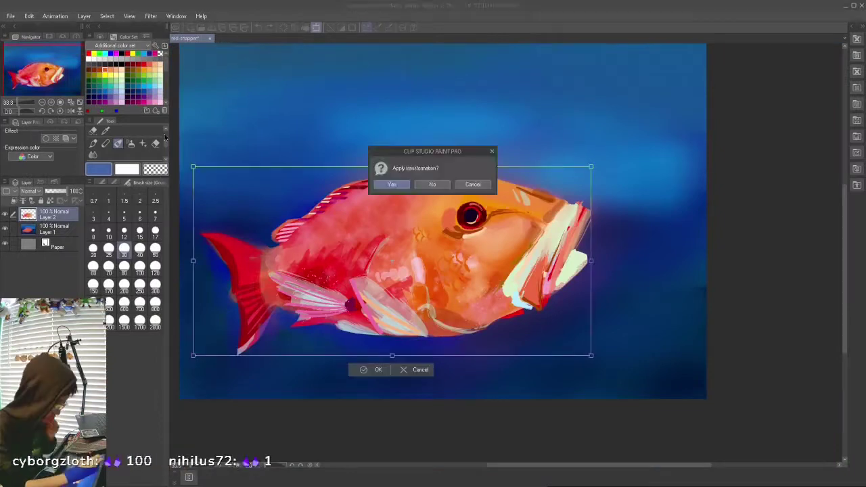
pyautogui.press('Return')
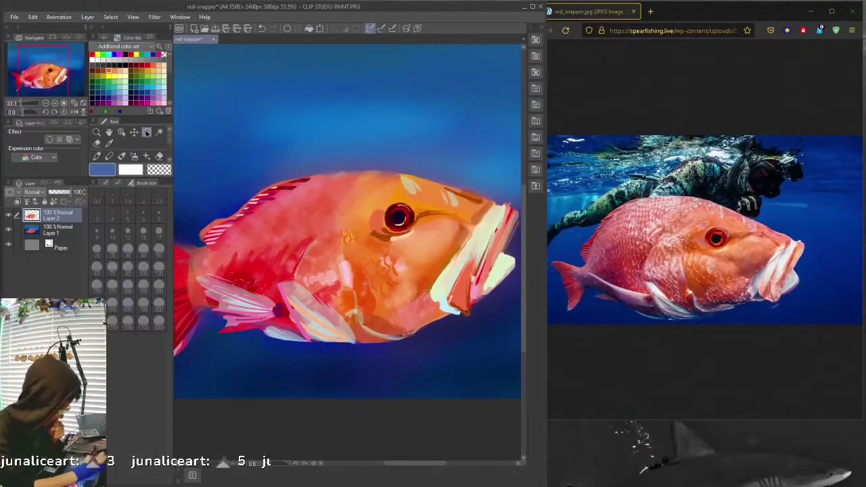
pyautogui.hotkey('ctrl', 't')
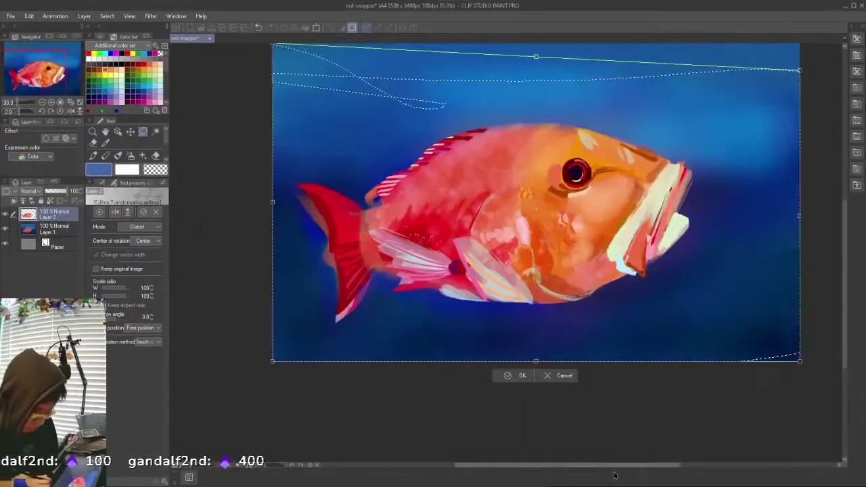
pyautogui.press('p')
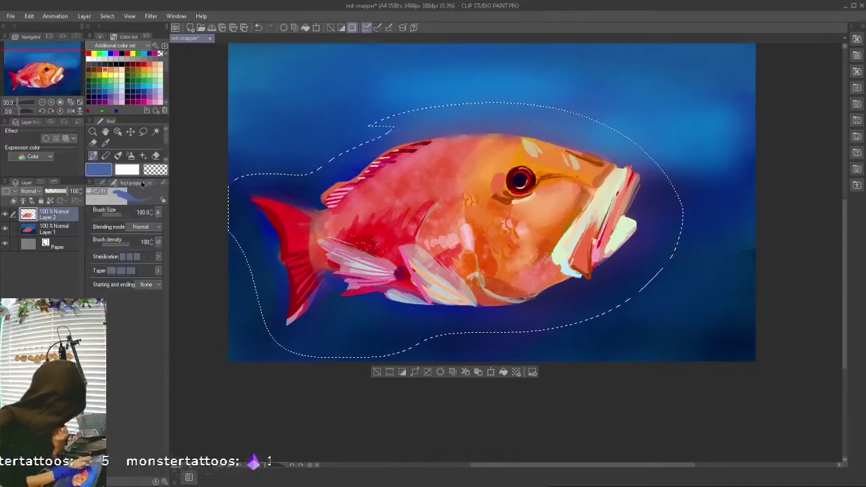
# Transform the lassoed fish by pulling the selection's corner above the snout slightly inward, and clear the selection
pyautogui.hotkey('ctrl', 't')
pyautogui.click(158, 227)
pyautogui.click(138, 265)
pyautogui.moveTo(682, 102); pyautogui.dragTo(672, 110)
pyautogui.press('super+Left')
pyautogui.press('Return')
pyautogui.hotkey('ctrl', 'd')
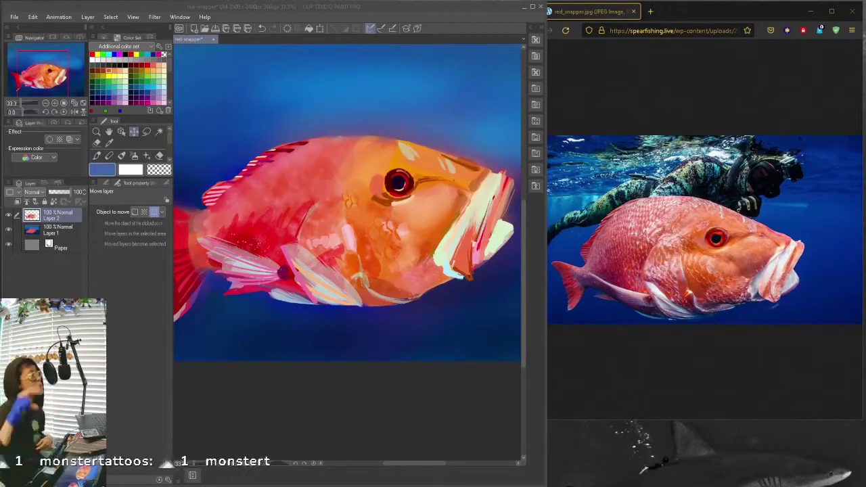
# Try outlining a patch of scales in magenta on the upper back beside the dorsal fin at brush size 100
pyautogui.click(419, 342)
pyautogui.hotkey('ctrl', 'alt', '0')
pyautogui.press('b')
pyautogui.moveTo(383, 126)
pyautogui.mouseDown()
pyautogui.moveTo(392, 160)
pyautogui.moveTo(372, 172)
pyautogui.moveTo(337, 173)
pyautogui.mouseUp()
pyautogui.hotkey('ctrl', 'z')
pyautogui.moveTo(345, 135); pyautogui.dragTo(351, 184)
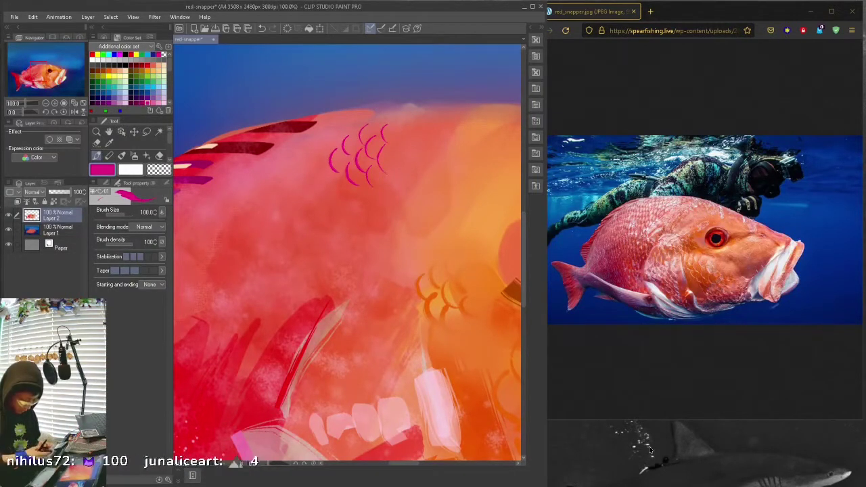
pyautogui.click(650, 450)
pyautogui.moveTo(321, 172); pyautogui.dragTo(332, 203)
pyautogui.moveTo(352, 136)
pyautogui.mouseDown()
pyautogui.moveTo(359, 156)
pyautogui.moveTo(393, 157)
pyautogui.mouseUp()
pyautogui.scroll(-1, 331, 179)
pyautogui.moveTo(339, 177); pyautogui.dragTo(331, 196)
pyautogui.hotkey('ctrl', 'z')
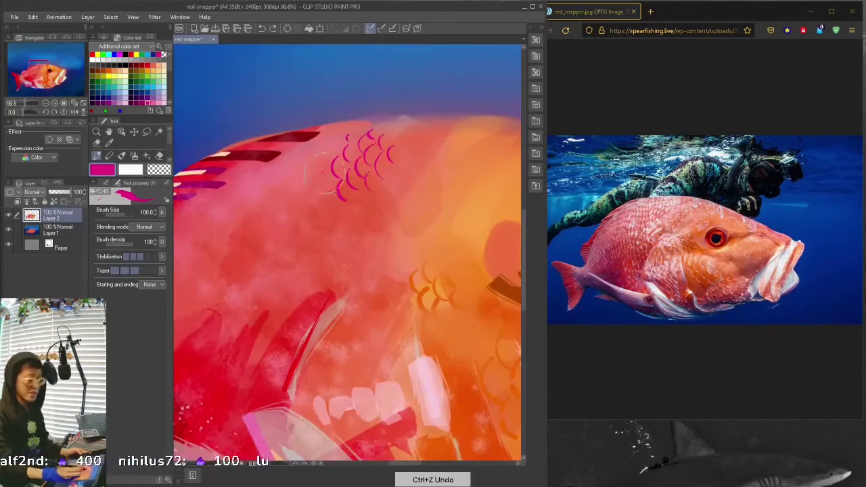
# Set the pen's starting and ending to brush density and its density to 50, and paint peach scales on the upper back
pyautogui.scroll(-4, 335, 223)
pyautogui.scroll(2, 349, 253)
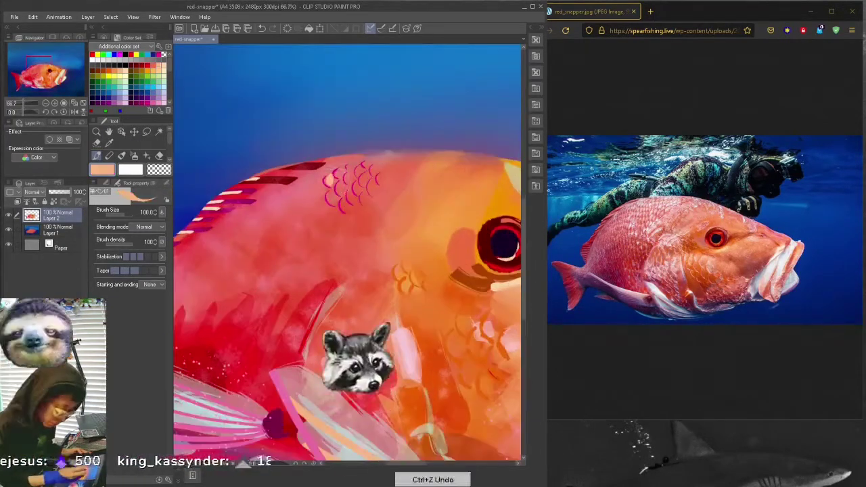
pyautogui.click(152, 285)
pyautogui.click(184, 316)
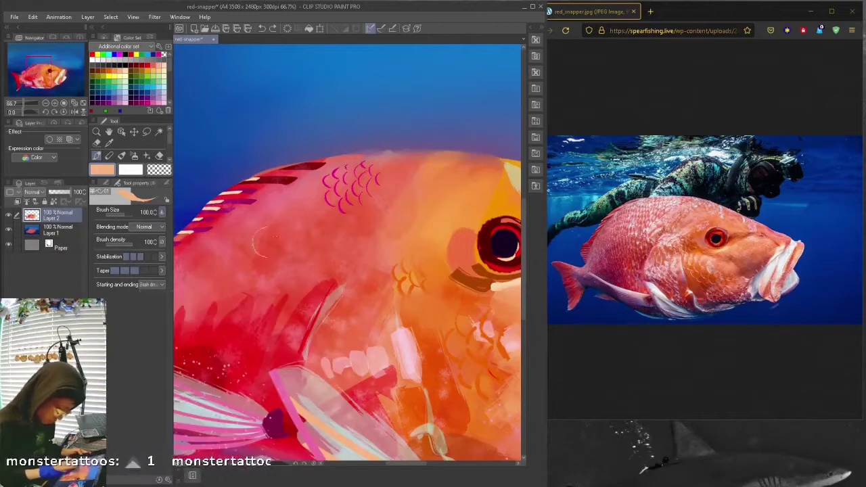
pyautogui.click(123, 245)
pyautogui.moveTo(323, 186); pyautogui.dragTo(335, 208)
pyautogui.moveTo(342, 165); pyautogui.dragTo(379, 174)
pyautogui.scroll(-3, 383, 170)
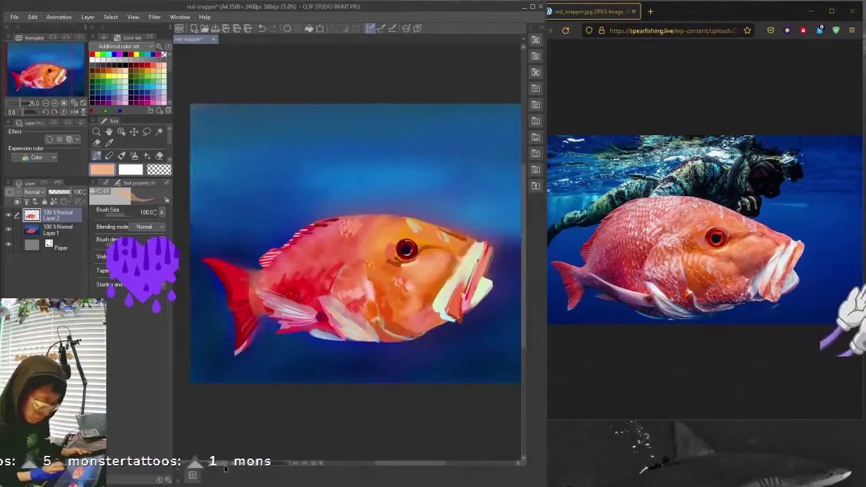
# Undo the last few scale strokes on the upper back
pyautogui.scroll(3, 382, 169)
pyautogui.hotkey('ctrl', 'z')
pyautogui.hotkey('ctrl', 'z')
pyautogui.hotkey('ctrl', 'z')
pyautogui.hotkey('ctrl', 'z')
pyautogui.hotkey('ctrl', 'z')
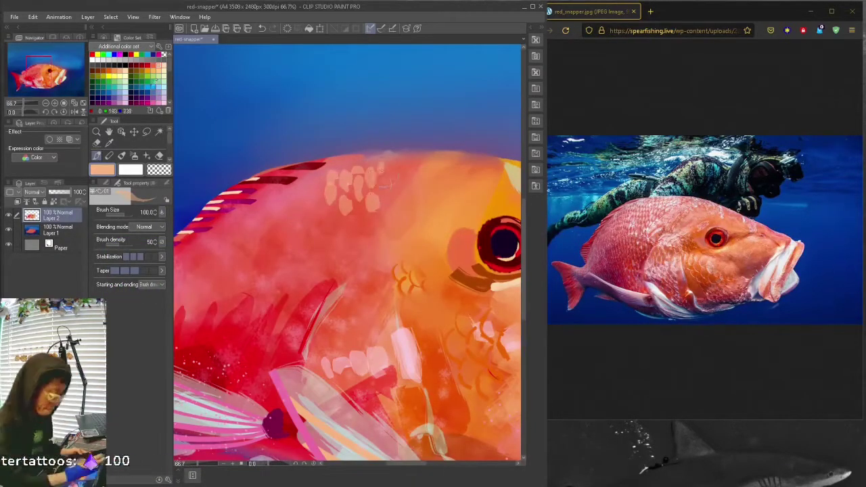
# Paint more rows of semi-transparent peach scales down the back below the dorsal fin
pyautogui.scroll(-1, 348, 252)
pyautogui.moveTo(305, 195)
pyautogui.mouseDown()
pyautogui.moveTo(310, 223)
pyautogui.moveTo(298, 247)
pyautogui.moveTo(309, 270)
pyautogui.mouseUp()
pyautogui.hotkey('ctrl', 'z')
pyautogui.moveTo(318, 216); pyautogui.dragTo(338, 264)
pyautogui.moveTo(328, 176); pyautogui.dragTo(350, 206)
pyautogui.moveTo(270, 222); pyautogui.dragTo(277, 237)
# Layer pale cream highlights over the scales on the upper back at brush size 100 and density 50
pyautogui.moveTo(243, 213); pyautogui.dragTo(298, 277)
pyautogui.moveTo(267, 237); pyautogui.dragTo(298, 261)
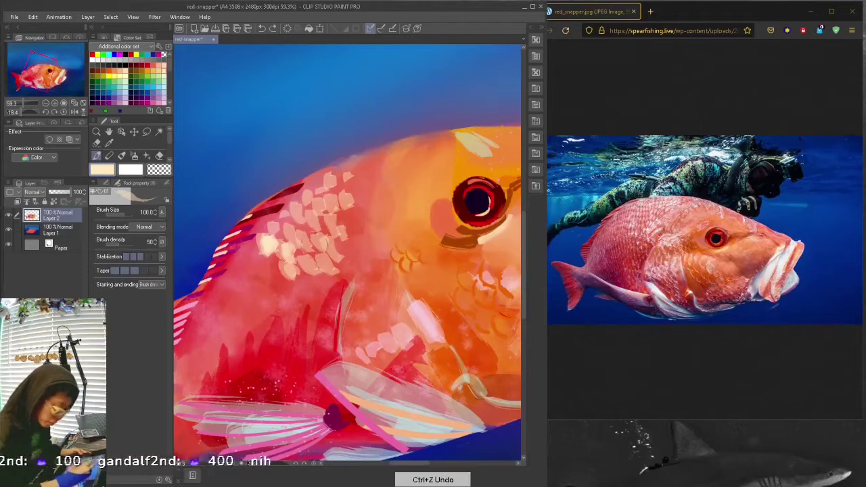
pyautogui.moveTo(284, 213); pyautogui.dragTo(329, 271)
pyautogui.moveTo(315, 203); pyautogui.dragTo(341, 243)
pyautogui.moveTo(318, 176); pyautogui.dragTo(352, 199)
pyautogui.scroll(-1, 348, 252)
pyautogui.hotkey('ctrl', '0')
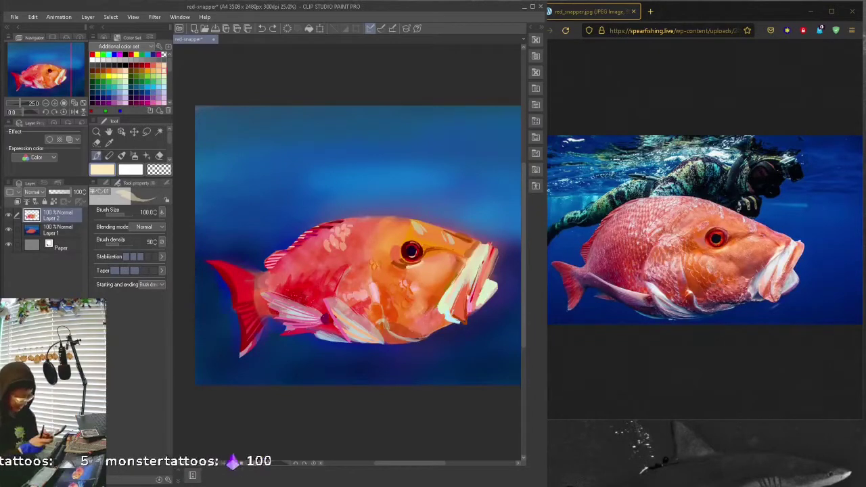
pyautogui.click(156, 61)
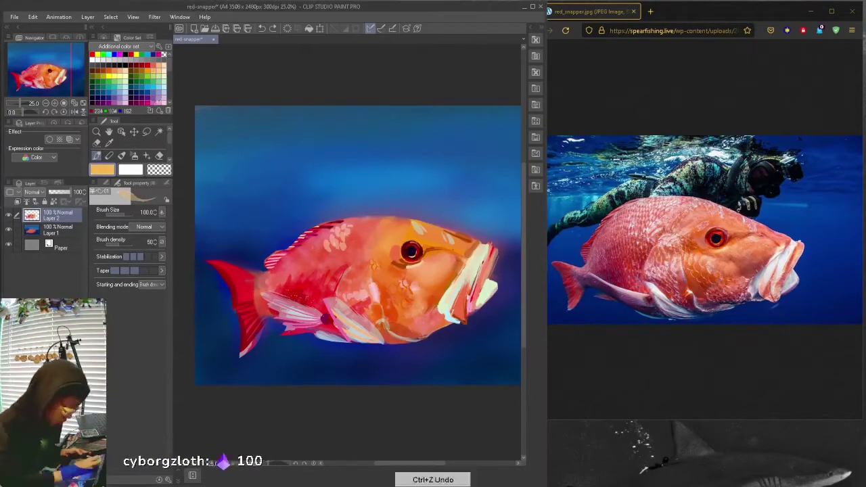
# Paint more pink and peach scales down the back and flank at density 50, and undo the last few strokes
pyautogui.click(159, 55)
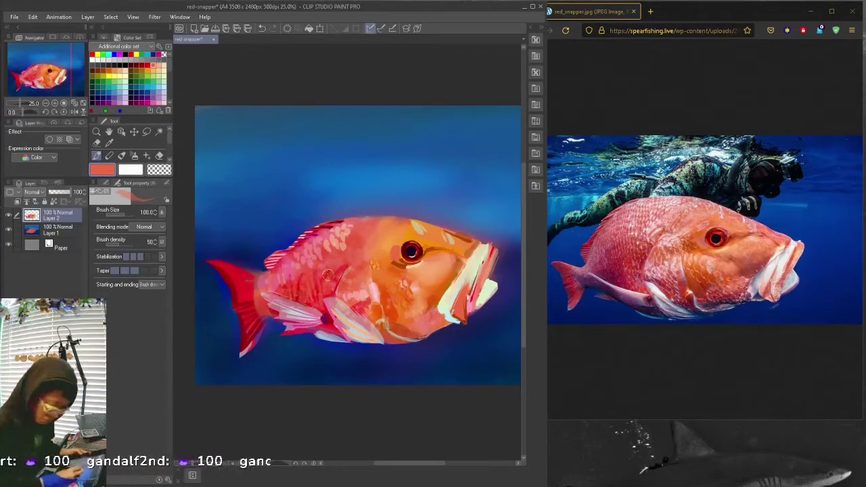
pyautogui.hotkey('ctrl', 'z')
pyautogui.hotkey('ctrl', 'z')
pyautogui.hotkey('ctrl', 'z')
pyautogui.hotkey('ctrl', 'z')
pyautogui.hotkey('ctrl', 'z')
pyautogui.hotkey('ctrl', 'z')
pyautogui.hotkey('ctrl', 'z')
pyautogui.hotkey('ctrl', 'z')
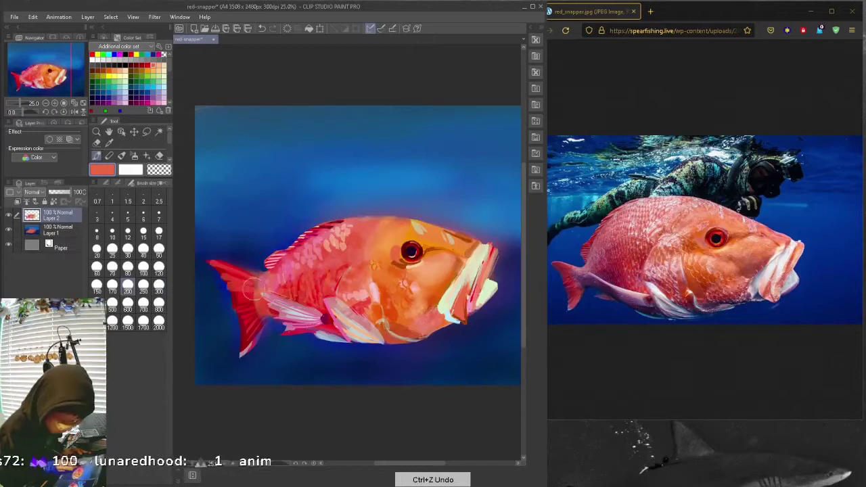
# Lock Layer 2's transparent pixels and glaze the fish's tail, mouth and belly with translucent teal at brush size 200 and density 21
pyautogui.press('p')
pyautogui.keyDown('alt'); pyautogui.click(270, 324); pyautogui.keyUp('alt')
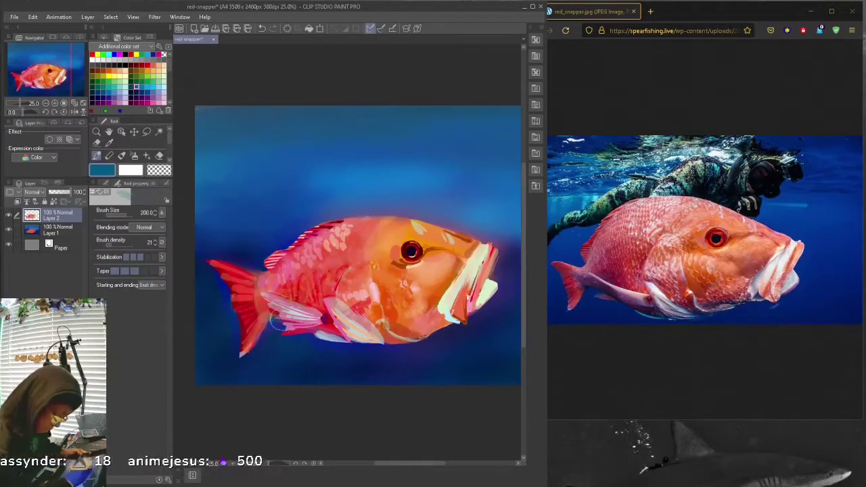
pyautogui.moveTo(247, 342)
pyautogui.mouseDown()
pyautogui.moveTo(314, 369)
pyautogui.moveTo(384, 338)
pyautogui.moveTo(468, 328)
pyautogui.moveTo(449, 293)
pyautogui.moveTo(400, 264)
pyautogui.moveTo(352, 272)
pyautogui.moveTo(396, 239)
pyautogui.moveTo(463, 252)
pyautogui.moveTo(400, 215)
pyautogui.mouseUp()
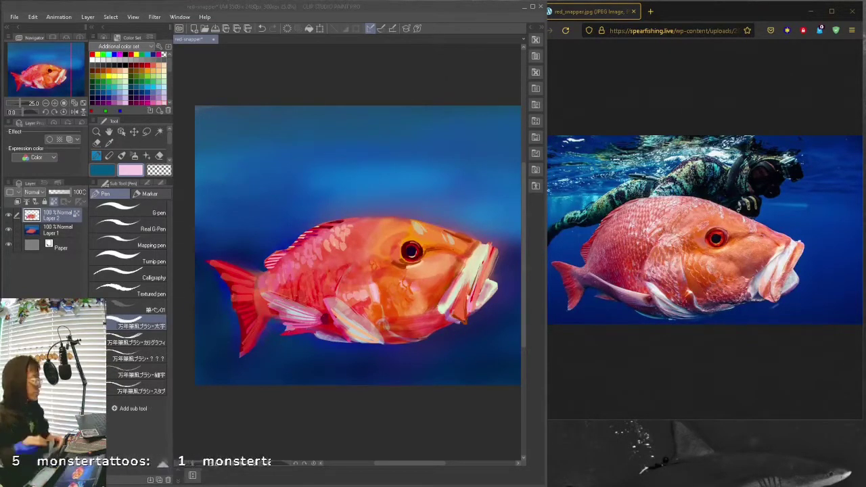
# Widen the reference photo window, and paint dark navy streaks across the upper water on Layer 1 at brush size 300
pyautogui.click(100, 54)
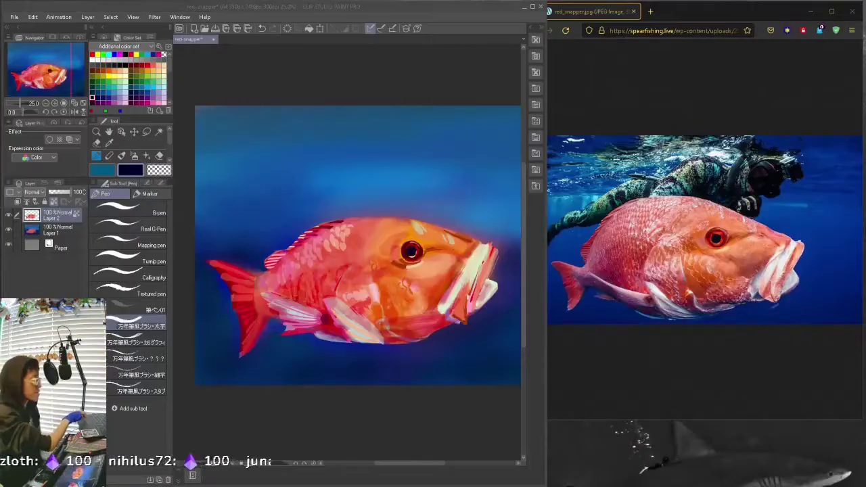
pyautogui.moveTo(547, 271); pyautogui.dragTo(522, 271)
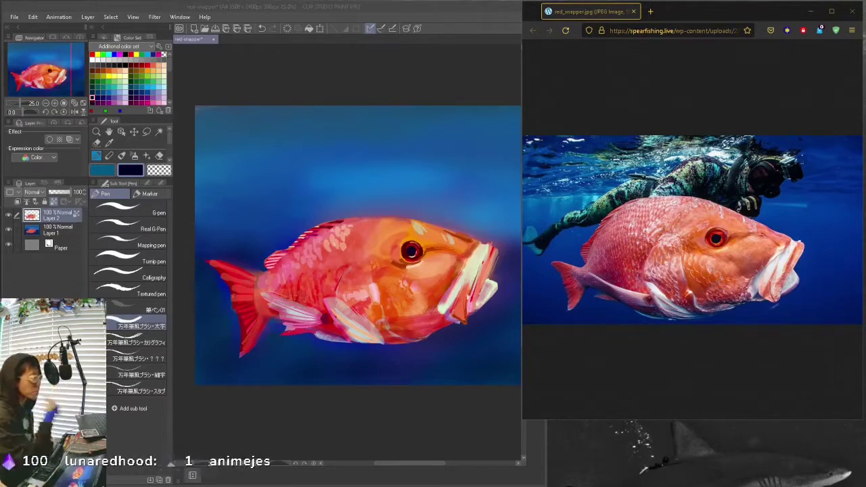
pyautogui.click(55, 230)
pyautogui.click(55, 230)
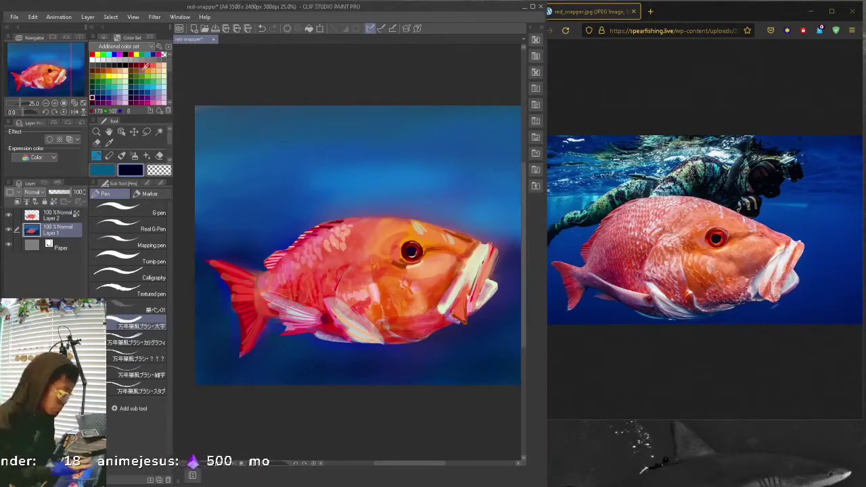
pyautogui.press('b')
pyautogui.press('b')
pyautogui.press('b')
pyautogui.press('b')
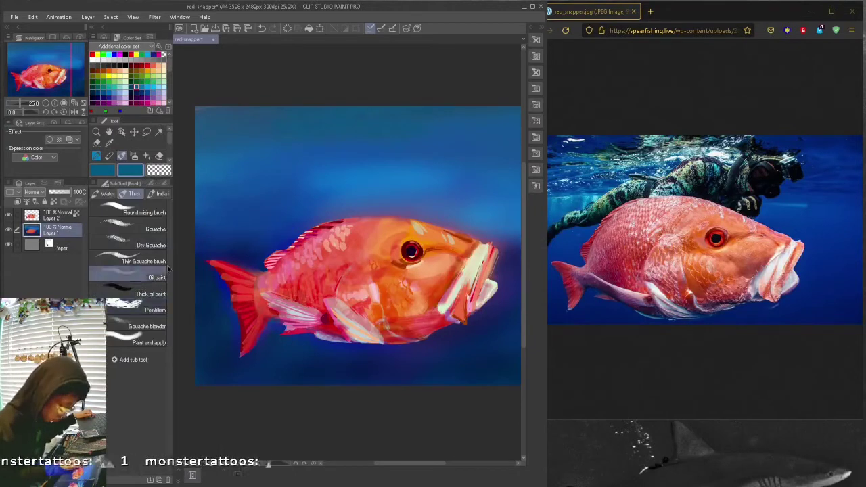
pyautogui.click(138, 183)
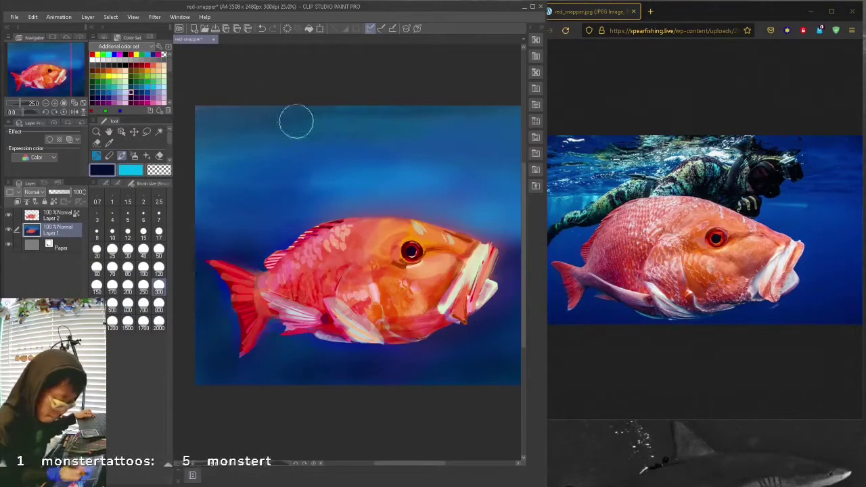
pyautogui.hscroll(3, 453, 160)
pyautogui.moveTo(433, 466); pyautogui.dragTo(404, 466)
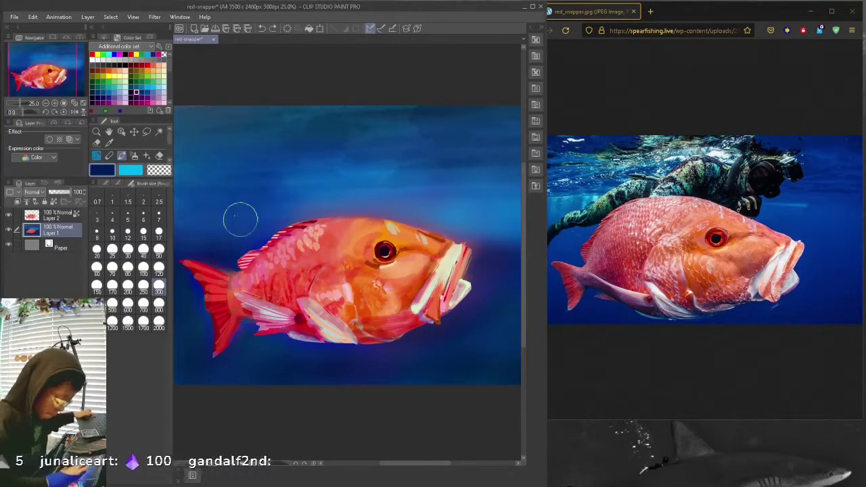
# Maximize the painting window and spray faint pale cyan droplets over the water with the Droplet airbrush at size 600 and opacity 3
pyautogui.keyDown('alt'); pyautogui.click(236, 318); pyautogui.keyUp('alt')
pyautogui.press('b')
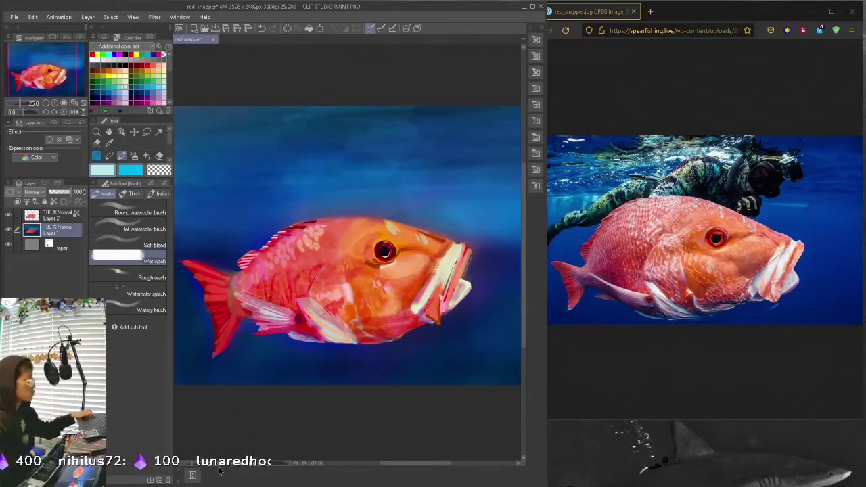
pyautogui.press('super+Up')
pyautogui.scroll(2, 359, 400)
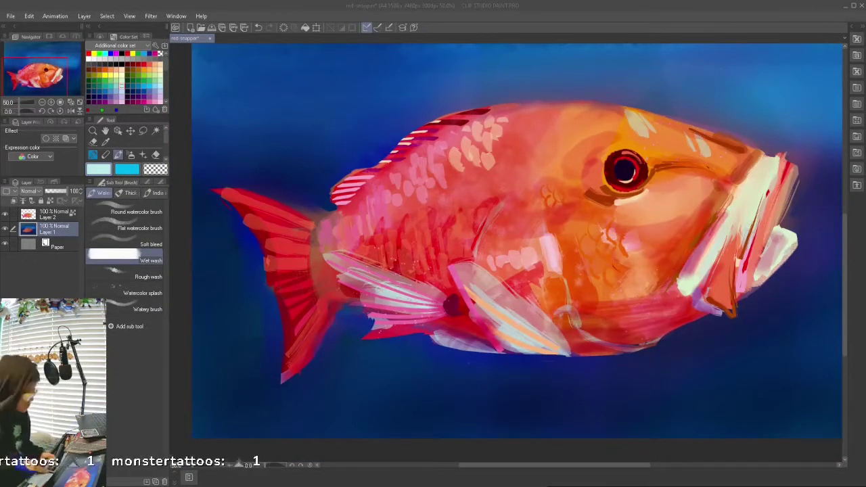
pyautogui.click(29, 15)
pyautogui.click(41, 83)
pyautogui.click(441, 217)
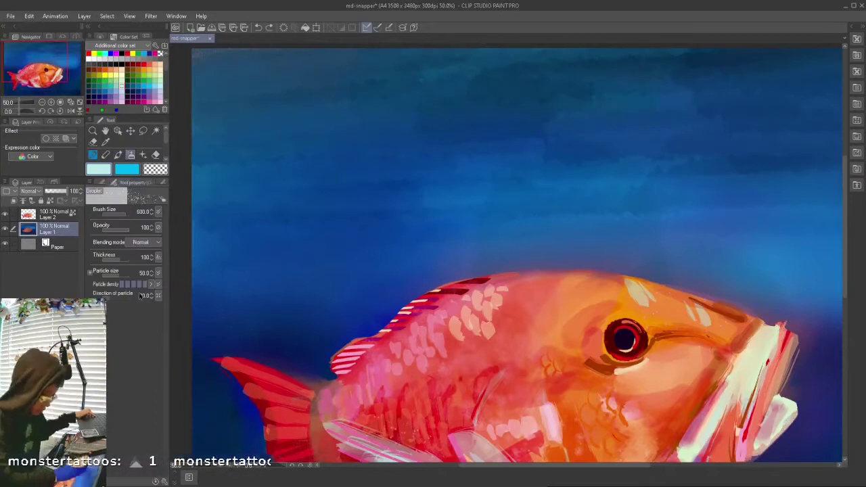
pyautogui.press('3')
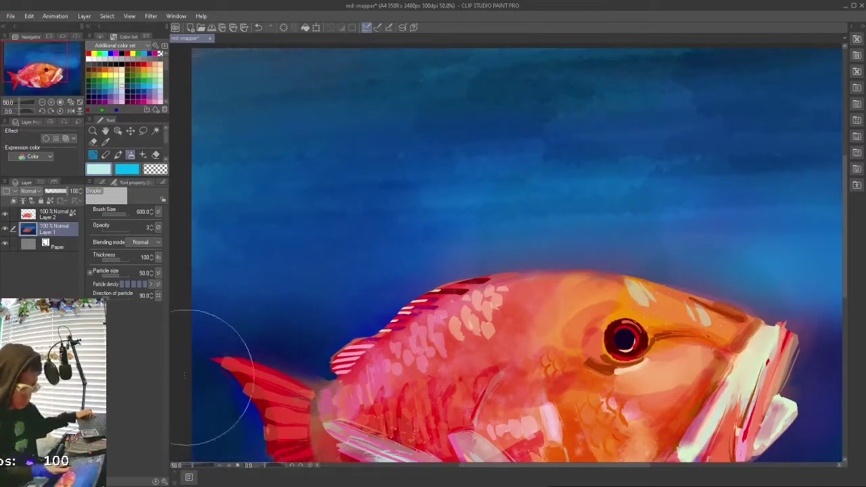
pyautogui.hotkey('ctrl', '-')
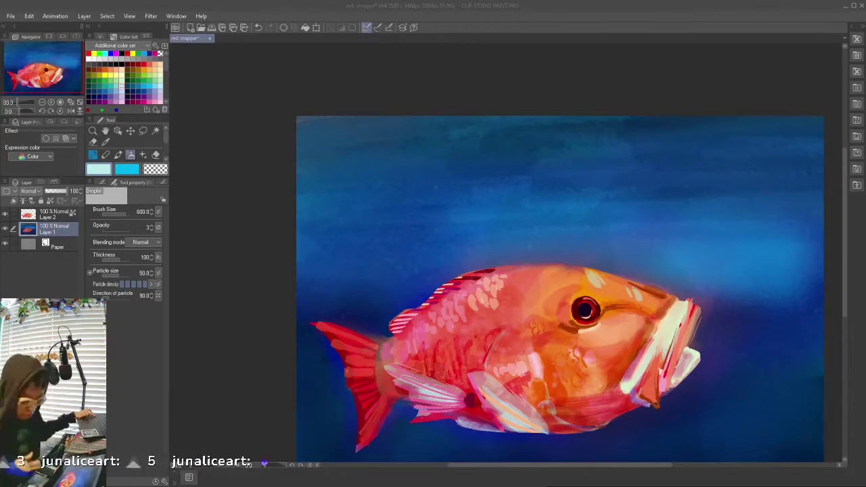
# Paint pale cyan light streaks across the upper water on a new 10% opacity layer, using the Thin Gouache brush at size 800
pyautogui.click(114, 182)
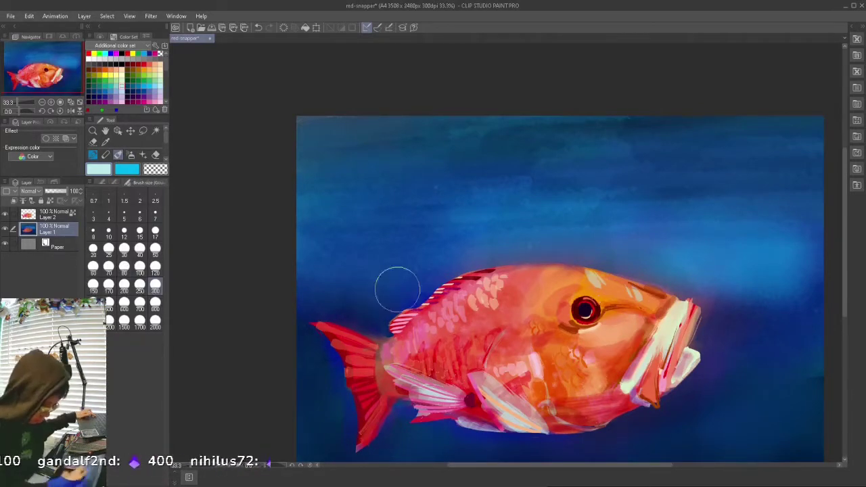
pyautogui.scroll(-2, 821, 215)
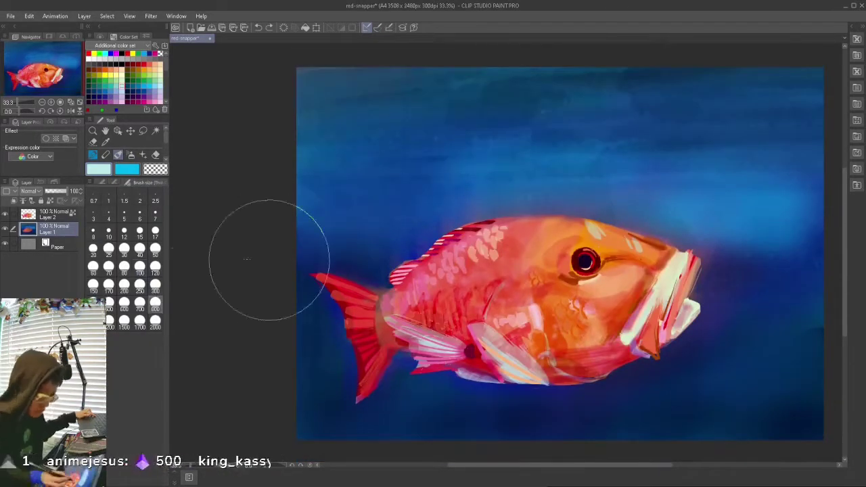
pyautogui.click(114, 182)
pyautogui.moveTo(106, 241); pyautogui.dragTo(145, 241)
pyautogui.moveTo(128, 280); pyautogui.dragTo(114, 280)
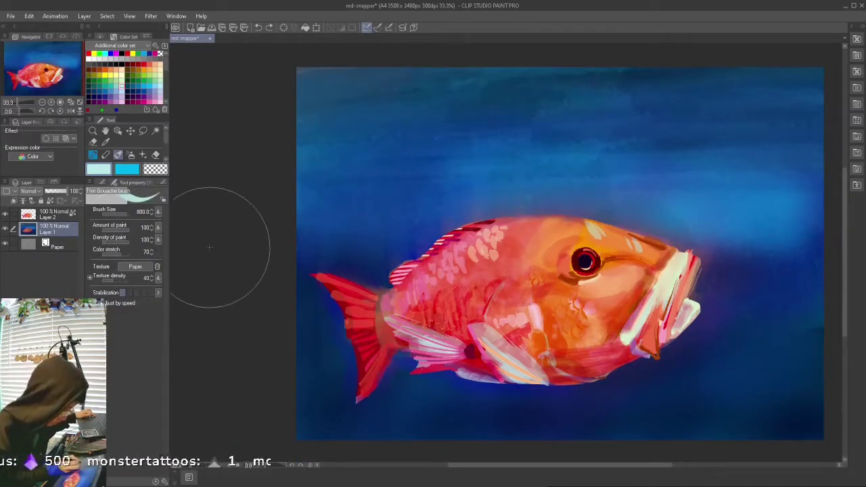
pyautogui.moveTo(386, 160); pyautogui.dragTo(436, 154)
pyautogui.hotkey('ctrl', 'z')
pyautogui.hotkey('ctrl', 'shift', 'n')
pyautogui.moveTo(332, 176)
pyautogui.mouseDown()
pyautogui.moveTo(392, 194)
pyautogui.moveTo(611, 151)
pyautogui.mouseUp()
pyautogui.moveTo(394, 150)
pyautogui.mouseDown()
pyautogui.moveTo(797, 140)
pyautogui.moveTo(551, 112)
pyautogui.moveTo(758, 109)
pyautogui.mouseUp()
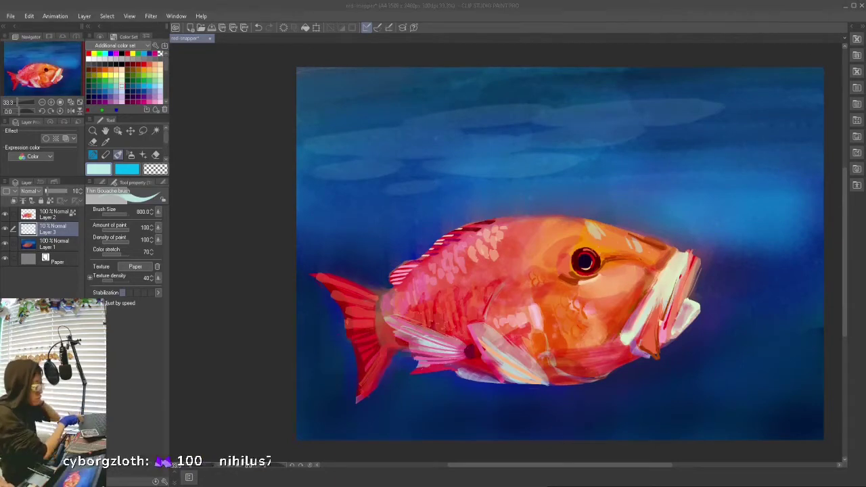
# Tint the lower water with dark green on the 10% opacity layer and save the painting
pyautogui.keyDown('alt'); pyautogui.click(489, 387); pyautogui.keyUp('alt')
pyautogui.click(93, 80)
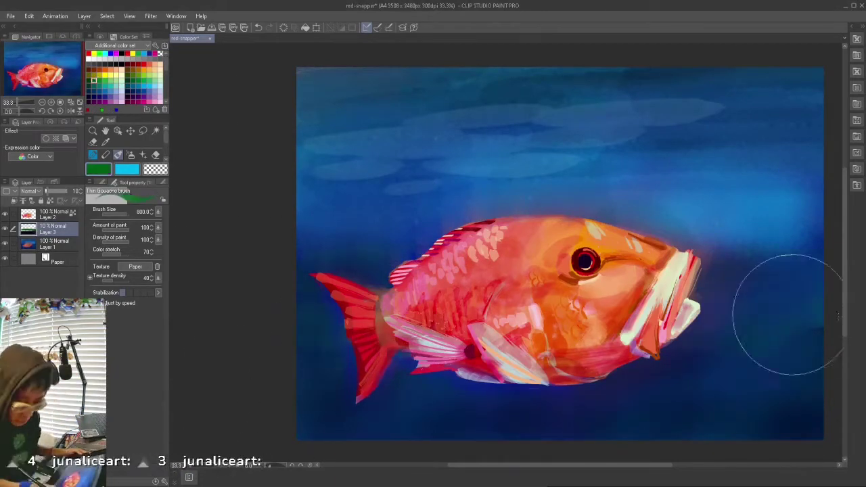
pyautogui.click(29, 16)
pyautogui.click(41, 86)
pyautogui.click(29, 16)
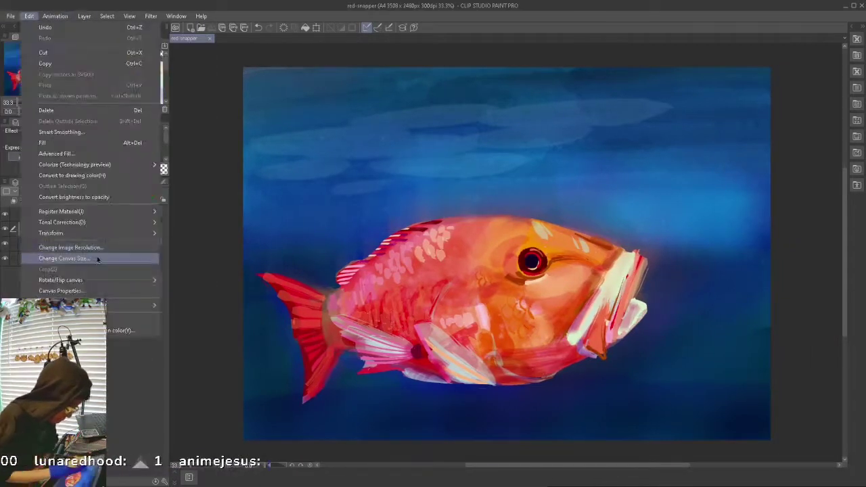
pyautogui.click(97, 259)
pyautogui.write('2480')
pyautogui.moveTo(513, 335); pyautogui.dragTo(543, 335)
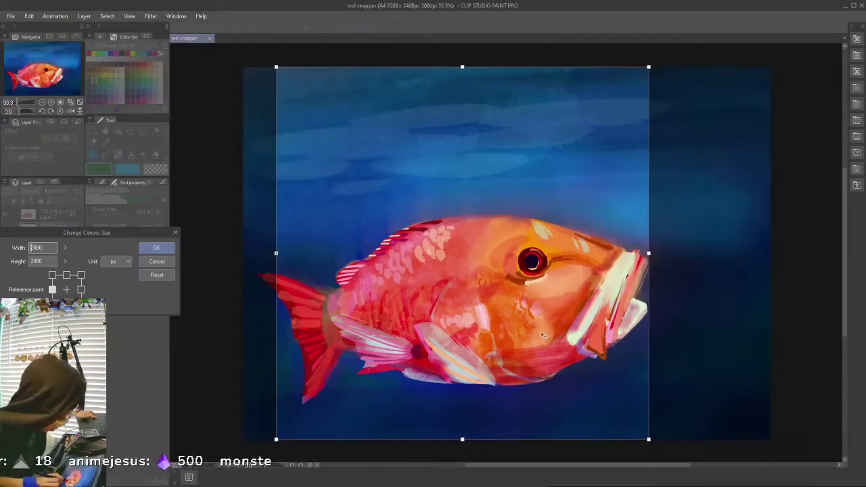
pyautogui.press('Escape')
# Save the finished snapper painting as red-snapper.png
pyautogui.hotkey('ctrl', 'shift', 's')
pyautogui.press('Return')
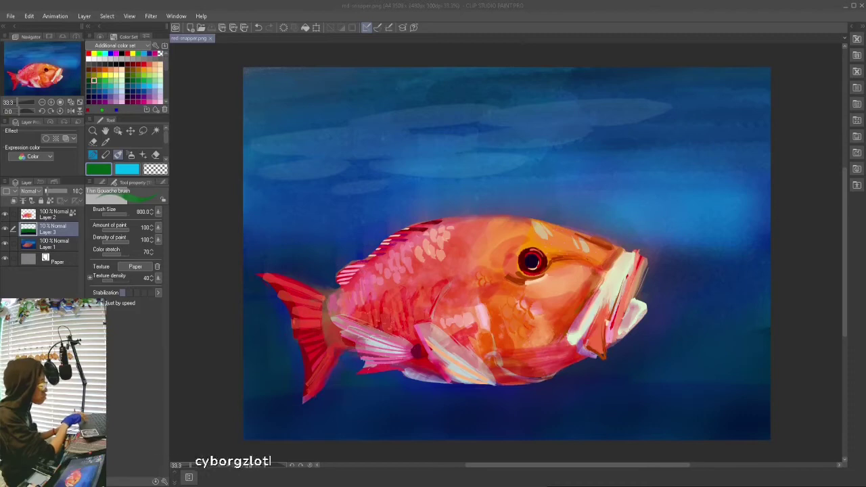
pyautogui.hotkey('alt', 'f')
pyautogui.press('a')
pyautogui.press('Return')
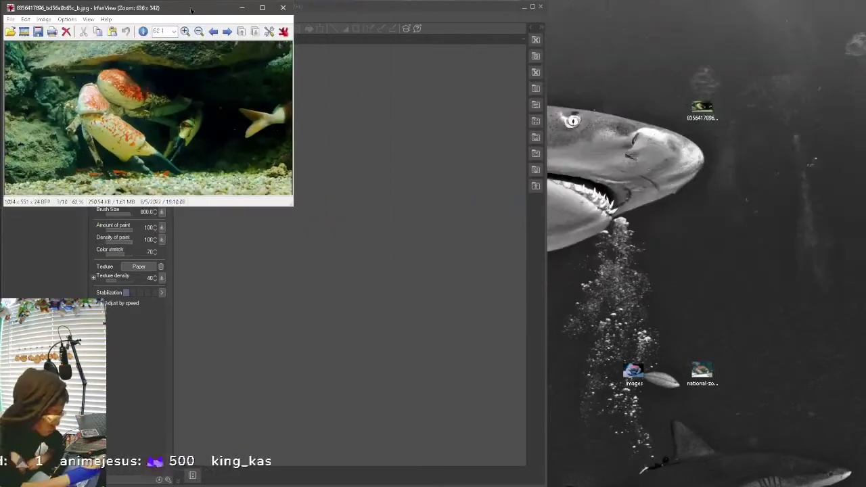
# Open the crab reference photos, including national-zoo-and-aquarium.jpg, in IrfanView and arrange their windows beside the painting area
pyautogui.moveTo(178, 29); pyautogui.dragTo(744, 19)
pyautogui.doubleClick(702, 371)
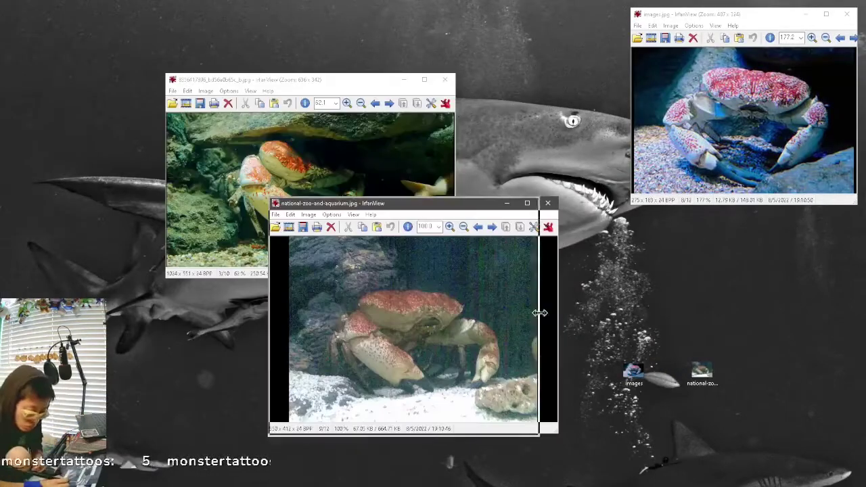
pyautogui.moveTo(542, 51)
pyautogui.mouseDown()
pyautogui.moveTo(702, 102)
pyautogui.moveTo(746, 108)
pyautogui.moveTo(709, 94)
pyautogui.moveTo(754, 87)
pyautogui.mouseUp()
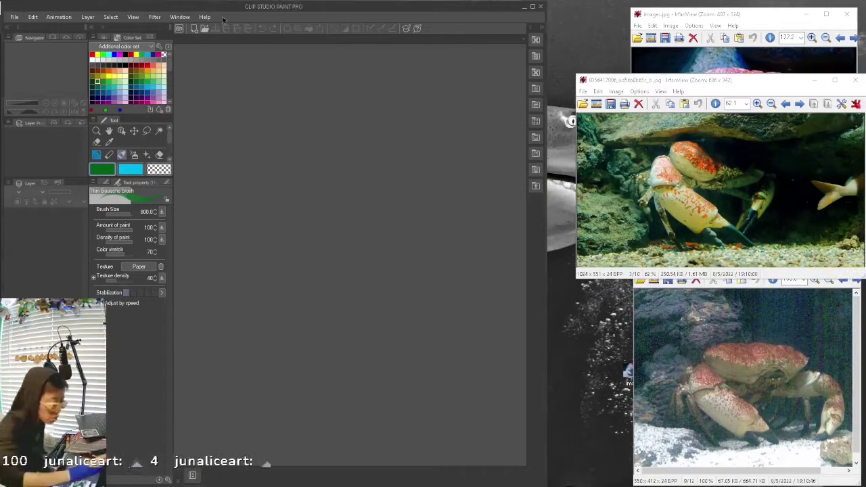
# Test pale green Wet wash strokes on a new 3508 x 2480 px canvas and close Clip Studio Paint
pyautogui.click(164, 67)
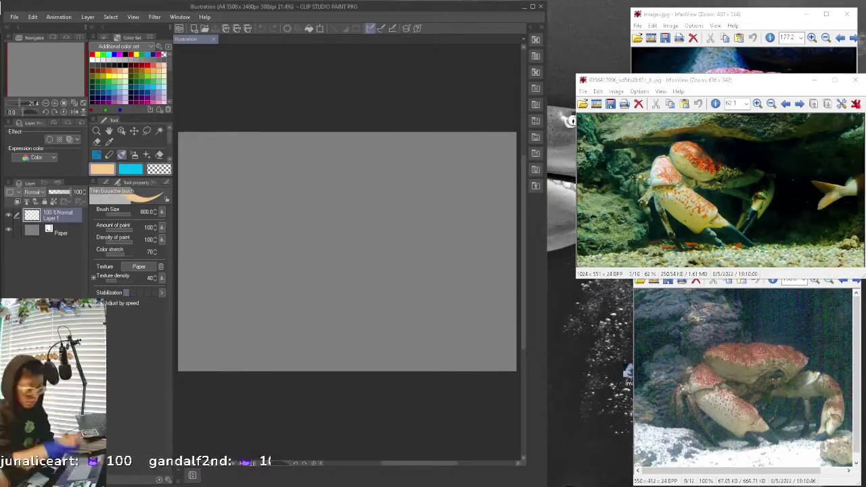
pyautogui.moveTo(284, 136)
pyautogui.mouseDown()
pyautogui.moveTo(226, 203)
pyautogui.moveTo(241, 298)
pyautogui.mouseUp()
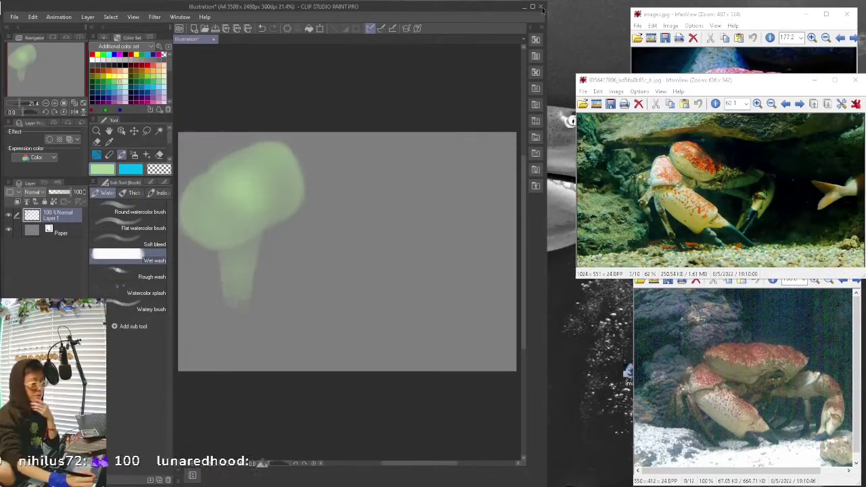
pyautogui.click(540, 6)
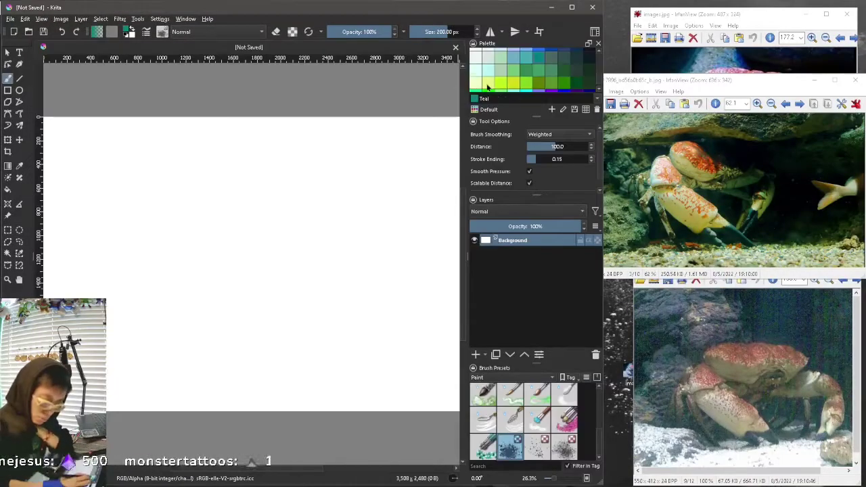
# Switch to Krita and block in dark grullo green and near-black strokes over the canvas's right half at brush size 130 px
pyautogui.click(589, 58)
pyautogui.press('-')
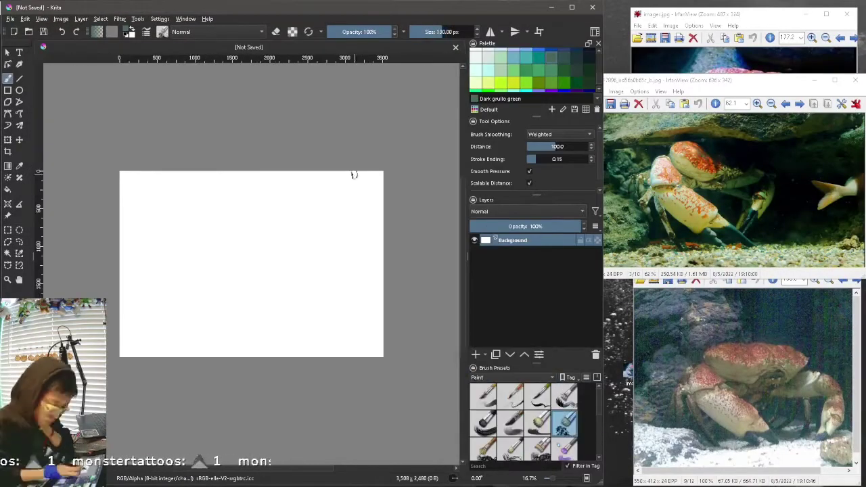
pyautogui.moveTo(383, 178); pyautogui.dragTo(215, 289)
pyautogui.moveTo(383, 250); pyautogui.dragTo(216, 311)
# Cover the rest of the canvas with pale yellow-green Calamansi strokes and paint another palette colour across the middle
pyautogui.scroll(-3, 528, 68)
pyautogui.click(476, 74)
pyautogui.moveTo(379, 342)
pyautogui.mouseDown()
pyautogui.moveTo(129, 298)
pyautogui.moveTo(271, 179)
pyautogui.mouseUp()
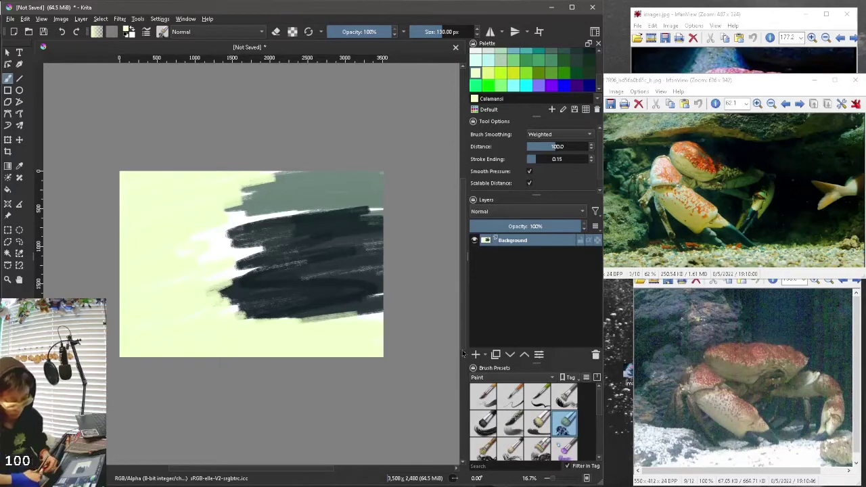
pyautogui.scroll(3, 528, 68)
pyautogui.click(476, 64)
pyautogui.moveTo(197, 261)
pyautogui.mouseDown()
pyautogui.moveTo(240, 233)
pyautogui.moveTo(210, 260)
pyautogui.moveTo(285, 314)
pyautogui.moveTo(325, 269)
pyautogui.moveTo(312, 230)
pyautogui.moveTo(340, 250)
pyautogui.moveTo(325, 318)
pyautogui.mouseUp()
pyautogui.press('+')
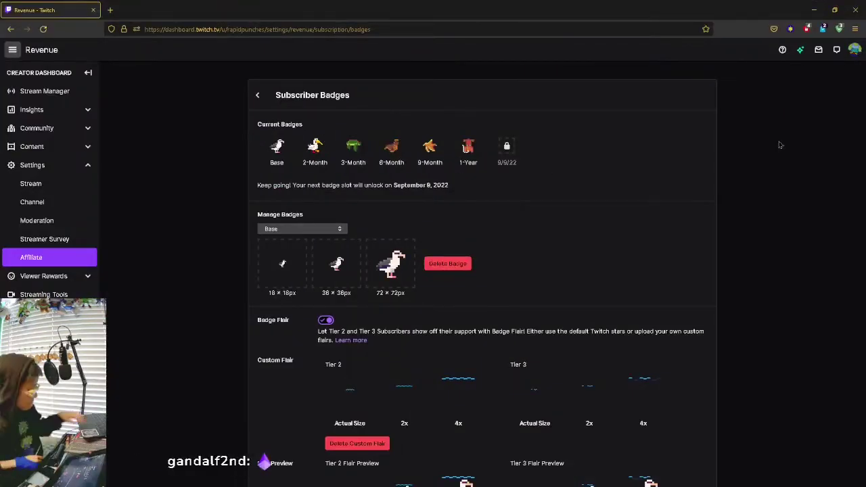
# Switch to the Twitch creator dashboard in the browser and open the Bits Tier Badges page from the Affiliate settings
pyautogui.scroll(-2, 780, 145)
pyautogui.scroll(2, 488, 237)
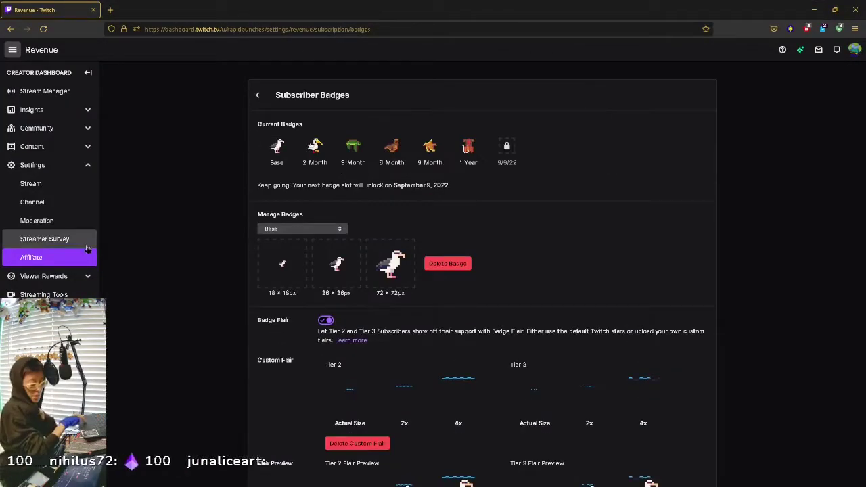
pyautogui.click(31, 257)
pyautogui.scroll(-5, 475, 260)
pyautogui.scroll(2, 475, 260)
pyautogui.click(344, 189)
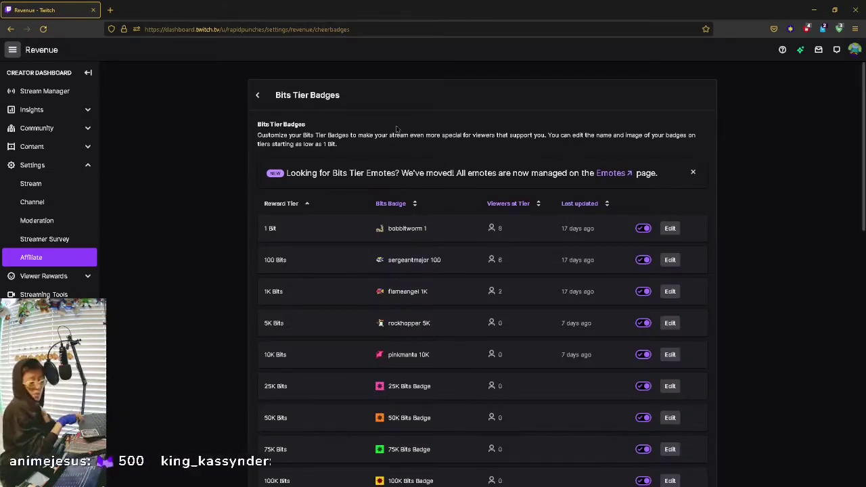
# Search Google Images for "pink manta ray" in a new browser tab and enlarge the Global News photo
pyautogui.click(109, 10)
pyautogui.write('pink manta ray')
pyautogui.press('Return')
pyautogui.click(218, 151)
pyautogui.click(274, 106)
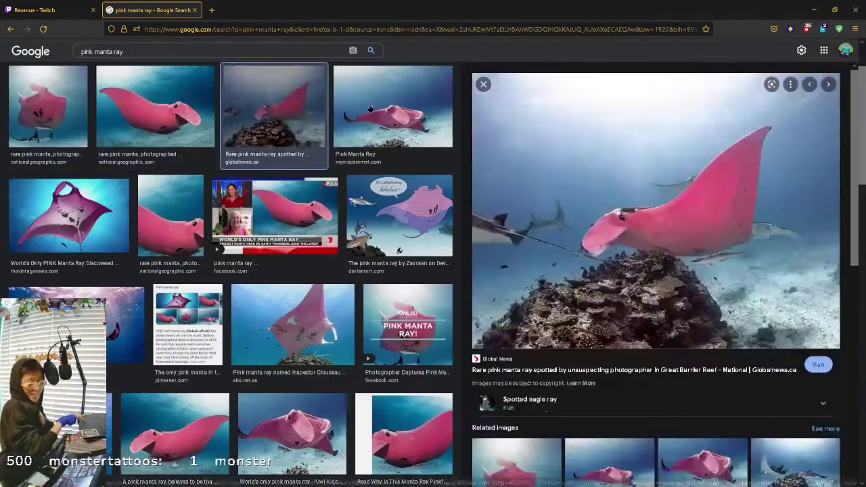
# Enlarge another pink manta ray photo from Scribd and search for "can manta rays see color" in a new tab
pyautogui.click(292, 325)
pyautogui.click(404, 433)
pyautogui.click(211, 10)
pyautogui.write('can manta rays see color')
pyautogui.press('Return')
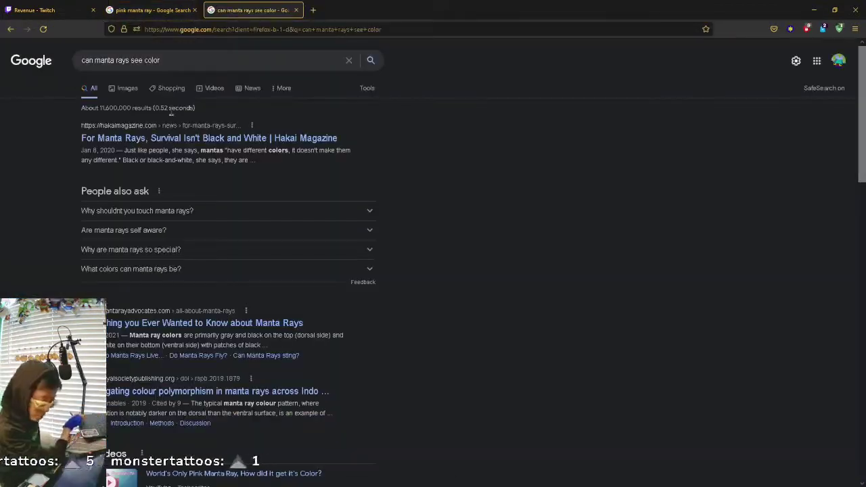
pyautogui.scroll(-10, 307, 441)
# Close the manta ray search tabs and the browser window to go back to Krita
pyautogui.click(296, 10)
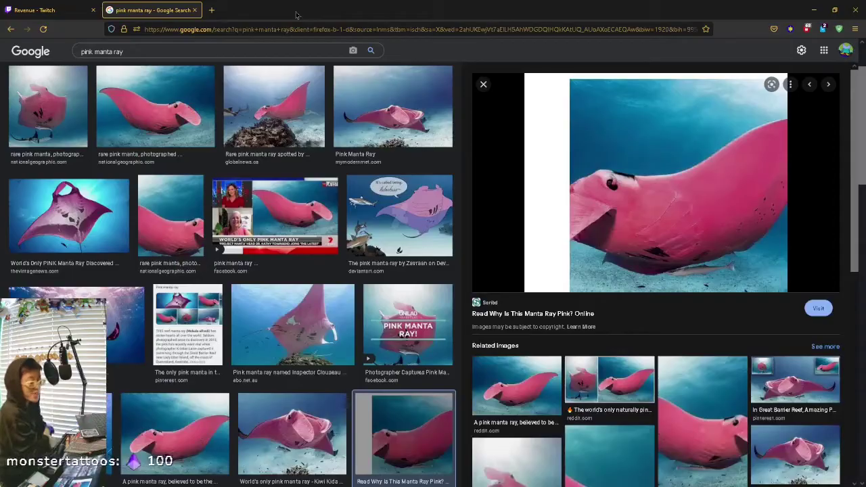
pyautogui.hotkey('ctrl', 'w')
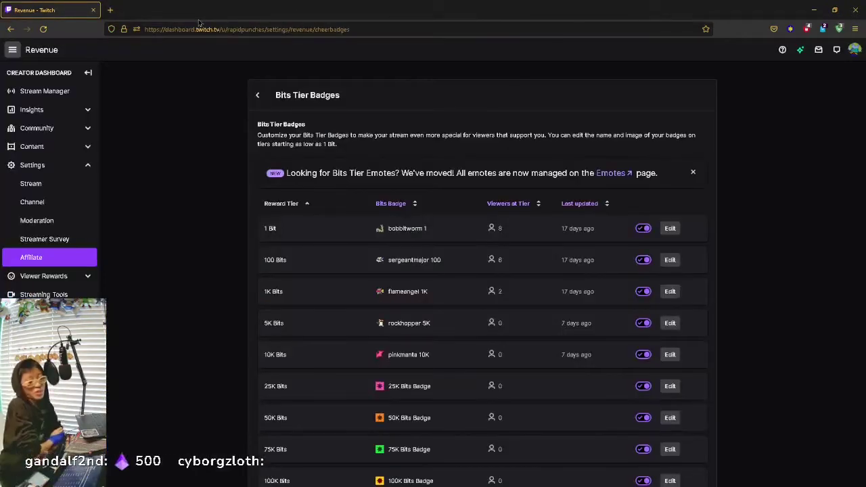
pyautogui.click(856, 12)
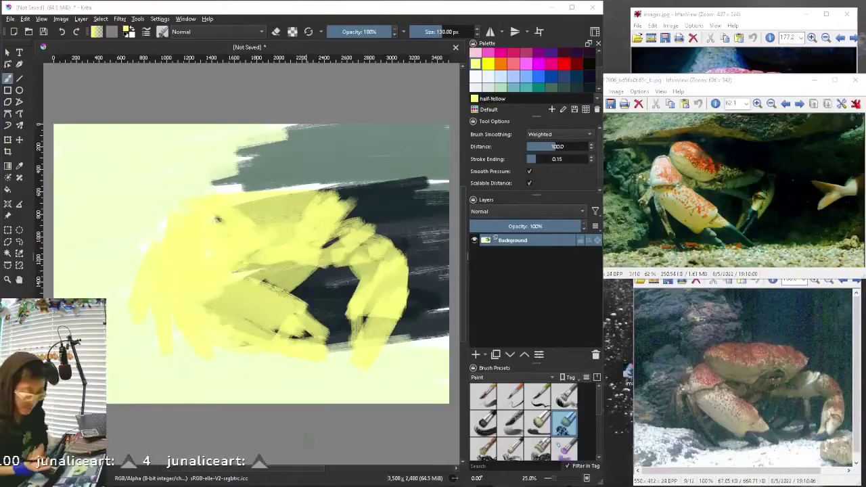
# Undo the last stroke and brush dark bands across the crab's top, peach tones over the sand and grey-green tones over the background
pyautogui.hotkey('ctrl', 'z')
pyautogui.moveTo(98, 196)
pyautogui.mouseDown()
pyautogui.moveTo(332, 200)
pyautogui.moveTo(352, 248)
pyautogui.moveTo(406, 284)
pyautogui.moveTo(365, 352)
pyautogui.moveTo(338, 339)
pyautogui.mouseUp()
pyautogui.press('/')
pyautogui.moveTo(146, 393); pyautogui.dragTo(234, 381)
pyautogui.moveTo(405, 383)
pyautogui.mouseDown()
pyautogui.moveTo(343, 376)
pyautogui.moveTo(108, 392)
pyautogui.mouseUp()
pyautogui.moveTo(389, 399); pyautogui.dragTo(145, 386)
pyautogui.moveTo(61, 136); pyautogui.dragTo(425, 149)
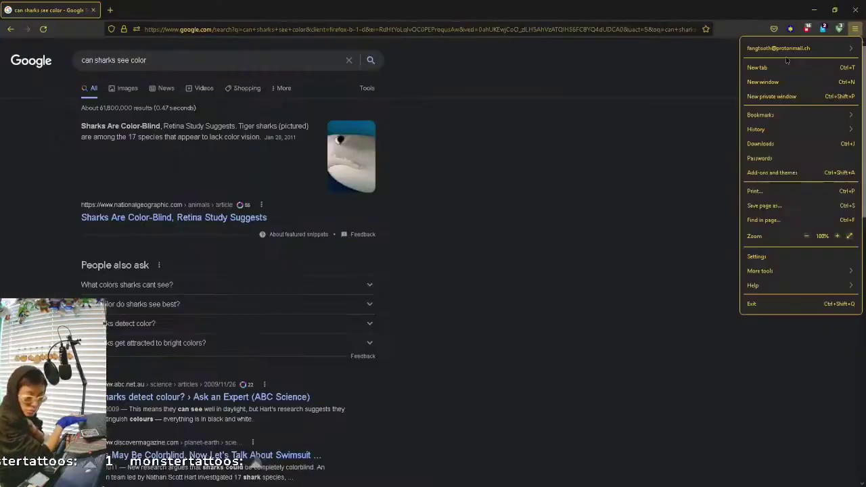
# Read the "can sharks see color" results in the browser at 170% zoom and expand the question "What colors sharks cant see?"
pyautogui.scroll(5, 94, 252)
pyautogui.scroll(-3, 71, 240)
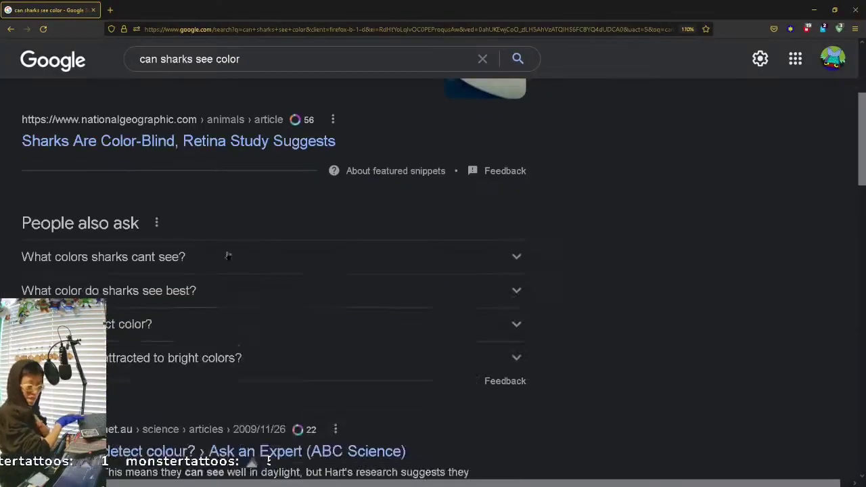
pyautogui.click(244, 257)
pyautogui.scroll(-3, 406, 257)
pyautogui.click(173, 292)
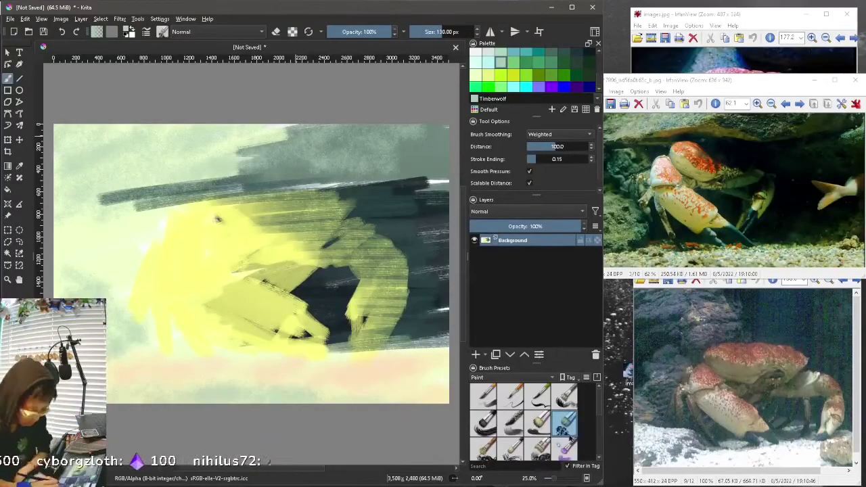
# In Krita, add short dark grey-green strokes for the legs, the shadows under the crab and the rock on its far left
pyautogui.moveTo(148, 301)
pyautogui.mouseDown()
pyautogui.moveTo(135, 342)
pyautogui.moveTo(139, 365)
pyautogui.moveTo(139, 352)
pyautogui.mouseUp()
pyautogui.hotkey('ctrl', 'z')
pyautogui.moveTo(145, 342); pyautogui.dragTo(108, 365)
pyautogui.moveTo(172, 321); pyautogui.dragTo(196, 359)
pyautogui.moveTo(274, 318)
pyautogui.mouseDown()
pyautogui.moveTo(281, 333)
pyautogui.moveTo(352, 366)
pyautogui.mouseUp()
pyautogui.moveTo(318, 348); pyautogui.dragTo(196, 375)
pyautogui.moveTo(105, 207)
pyautogui.mouseDown()
pyautogui.moveTo(100, 274)
pyautogui.moveTo(85, 279)
pyautogui.mouseUp()
pyautogui.moveTo(74, 215); pyautogui.dragTo(115, 287)
# Paint a muted red band above the crab's shell and Yellow ochre patches on the sand
pyautogui.scroll(3, 534, 68)
pyautogui.click(540, 70)
pyautogui.moveTo(139, 193)
pyautogui.mouseDown()
pyautogui.moveTo(251, 169)
pyautogui.moveTo(352, 176)
pyautogui.mouseUp()
pyautogui.hotkey('ctrl', 'z')
pyautogui.click(513, 82)
pyautogui.moveTo(409, 360); pyautogui.dragTo(443, 347)
pyautogui.moveTo(198, 398); pyautogui.dragTo(265, 387)
# Switch to the browser and read the abstract of the ResearchGate paper on captive Manta birostris at 200% zoom
pyautogui.hotkey('alt', 'Tab')
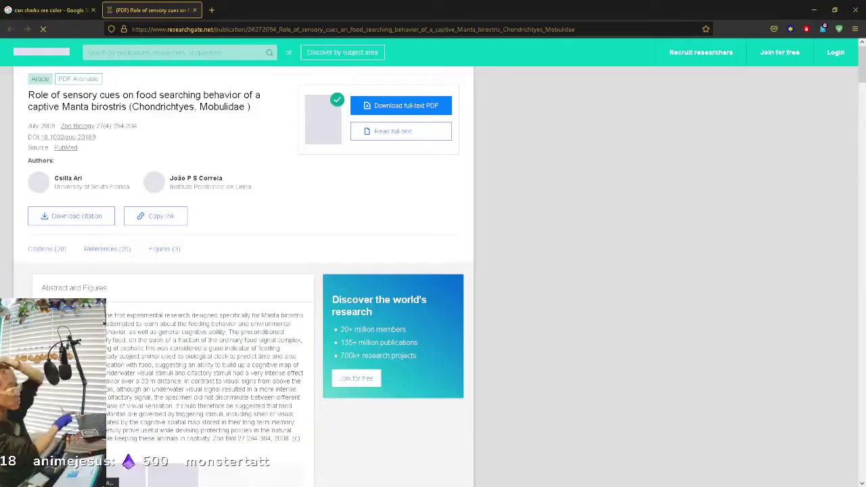
pyautogui.scroll(-10, 244, 271)
pyautogui.scroll(7, 244, 270)
pyautogui.click(856, 29)
pyautogui.scroll(6, 726, 261)
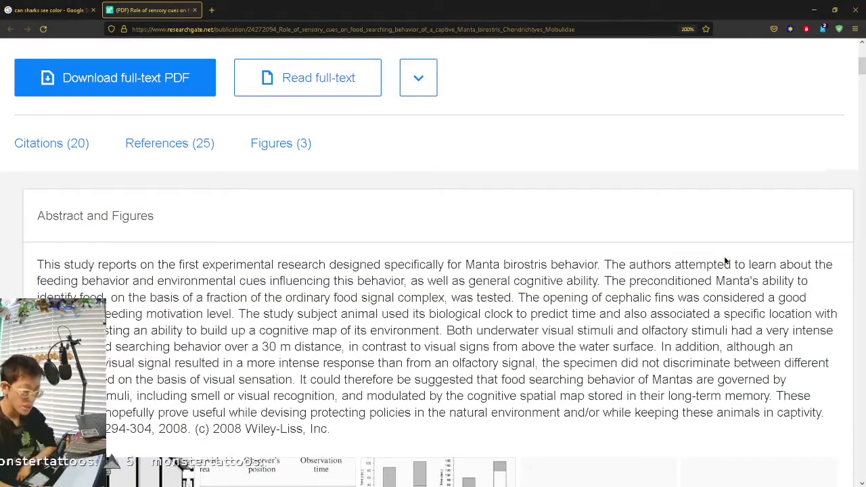
pyautogui.scroll(-1, 726, 261)
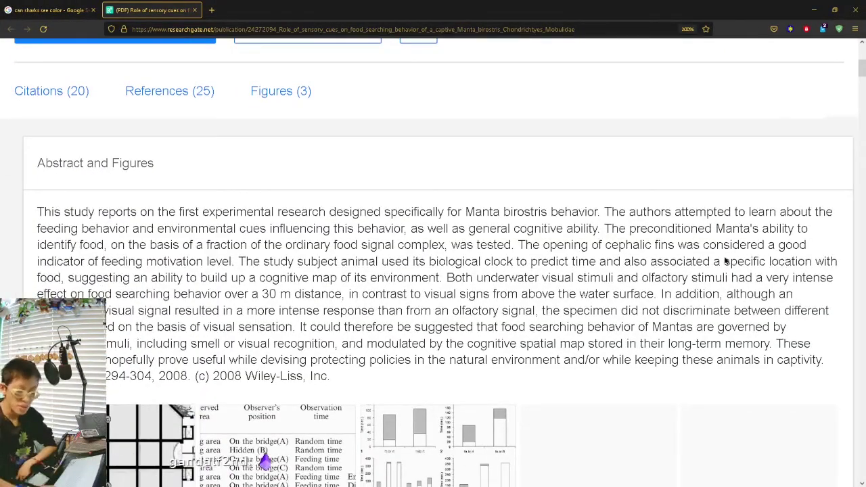
pyautogui.scroll(1, 725, 261)
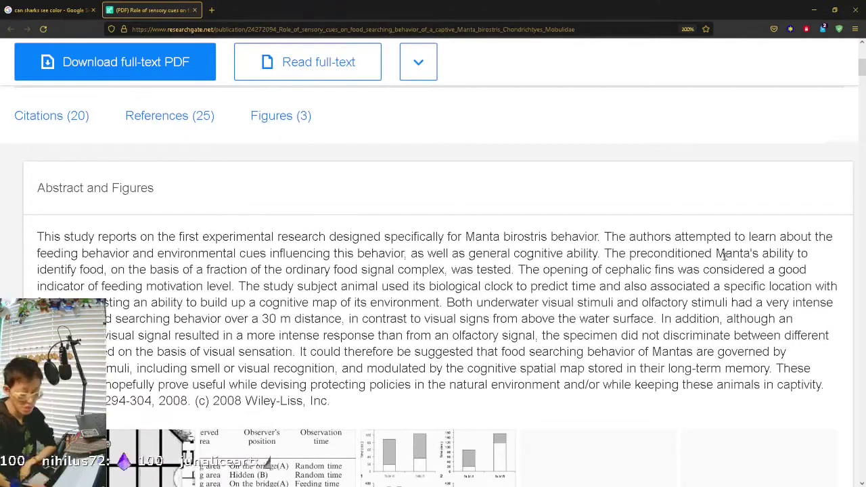
pyautogui.scroll(-6, 726, 261)
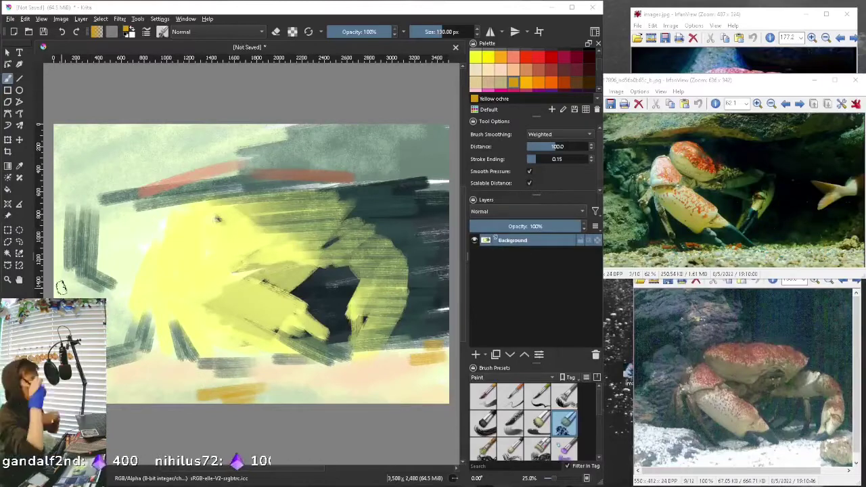
# Save the Krita painting as tasmanian-crab.kra, rename its layer base and add a crab layer above it
pyautogui.hotkey('ctrl', 's')
pyautogui.press('Return')
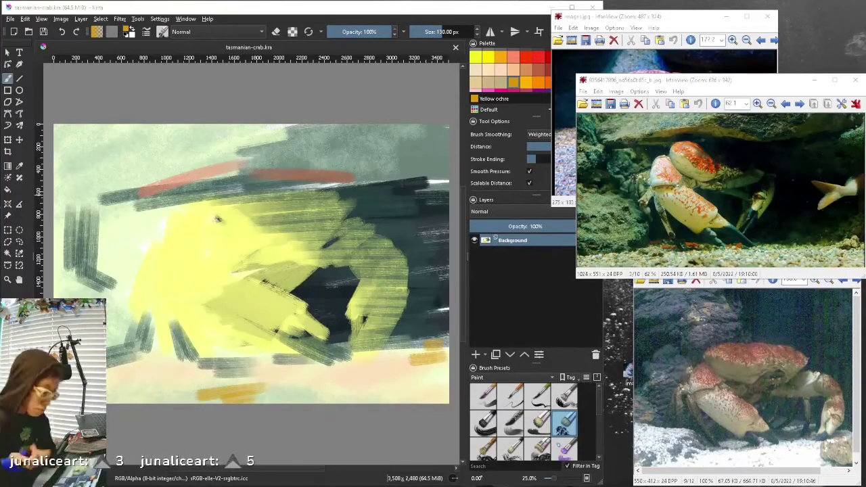
pyautogui.click(514, 260)
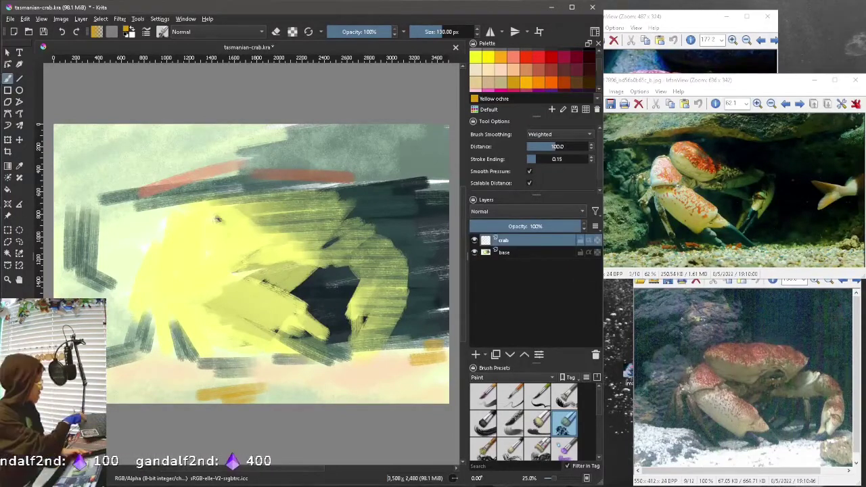
# Block in the underside of the crab's shell with Sand and its large front claw with Straw on the crab layer
pyautogui.press('+')
pyautogui.click(501, 82)
pyautogui.click(511, 420)
pyautogui.press('/')
pyautogui.moveTo(155, 203)
pyautogui.mouseDown()
pyautogui.moveTo(270, 213)
pyautogui.moveTo(203, 243)
pyautogui.moveTo(264, 261)
pyautogui.moveTo(170, 223)
pyautogui.moveTo(155, 241)
pyautogui.moveTo(162, 284)
pyautogui.mouseUp()
pyautogui.keyDown('ctrl'); pyautogui.click(131, 233); pyautogui.keyUp('ctrl')
pyautogui.hotkey('ctrl', 'z')
pyautogui.moveTo(283, 347)
pyautogui.mouseDown()
pyautogui.moveTo(216, 315)
pyautogui.moveTo(224, 325)
pyautogui.mouseUp()
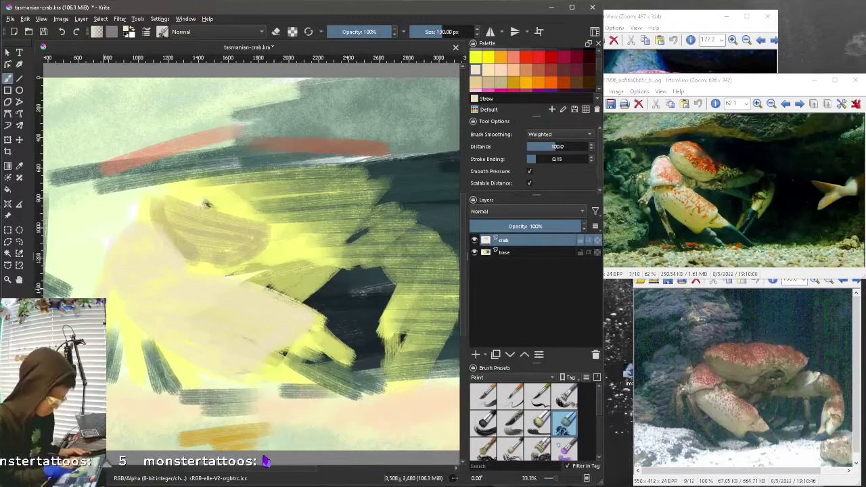
# Undo the last stroke and fill out the crab's front claw and body with pale beige strokes
pyautogui.hotkey('ctrl', 'z')
pyautogui.moveTo(169, 216)
pyautogui.mouseDown()
pyautogui.moveTo(311, 344)
pyautogui.moveTo(338, 356)
pyautogui.moveTo(285, 366)
pyautogui.mouseUp()
pyautogui.moveTo(271, 264)
pyautogui.mouseDown()
pyautogui.moveTo(300, 224)
pyautogui.moveTo(325, 240)
pyautogui.moveTo(321, 250)
pyautogui.moveTo(365, 200)
pyautogui.mouseUp()
# Paint the top of the crab's shell and the upper joint of its front claw in red-orange
pyautogui.keyDown('ctrl'); pyautogui.click(325, 240); pyautogui.keyUp('ctrl')
pyautogui.moveTo(162, 206)
pyautogui.mouseDown()
pyautogui.moveTo(261, 203)
pyautogui.moveTo(285, 179)
pyautogui.moveTo(295, 196)
pyautogui.moveTo(359, 196)
pyautogui.moveTo(376, 169)
pyautogui.mouseUp()
pyautogui.keyDown('ctrl'); pyautogui.click(271, 178); pyautogui.keyUp('ctrl')
pyautogui.moveTo(223, 217)
pyautogui.mouseDown()
pyautogui.moveTo(232, 248)
pyautogui.moveTo(268, 179)
pyautogui.mouseUp()
pyautogui.moveTo(169, 199); pyautogui.dragTo(192, 177)
pyautogui.hotkey('ctrl', 'z')
pyautogui.moveTo(146, 230)
pyautogui.mouseDown()
pyautogui.moveTo(176, 270)
pyautogui.moveTo(152, 230)
pyautogui.moveTo(169, 263)
pyautogui.mouseUp()
# Add rough red texture along the front claw's upper edge and over the shell's right part, undoing the last strokes
pyautogui.press('/')
pyautogui.click(478, 31)
pyautogui.moveTo(182, 275); pyautogui.dragTo(303, 325)
pyautogui.moveTo(264, 213); pyautogui.dragTo(348, 173)
pyautogui.moveTo(311, 213); pyautogui.dragTo(362, 179)
pyautogui.moveTo(186, 216)
pyautogui.mouseDown()
pyautogui.moveTo(220, 213)
pyautogui.moveTo(257, 251)
pyautogui.mouseUp()
pyautogui.hotkey('ctrl', 'z')
pyautogui.hotkey('ctrl', 'z')
# Texture the crab's right claw with red strokes and tint its lower-left leg with a lighter red
pyautogui.click(551, 70)
pyautogui.moveTo(413, 240)
pyautogui.mouseDown()
pyautogui.moveTo(443, 319)
pyautogui.moveTo(434, 254)
pyautogui.mouseUp()
pyautogui.click(511, 400)
pyautogui.click(514, 57)
pyautogui.keyDown('ctrl'); pyautogui.click(134, 338); pyautogui.keyUp('ctrl')
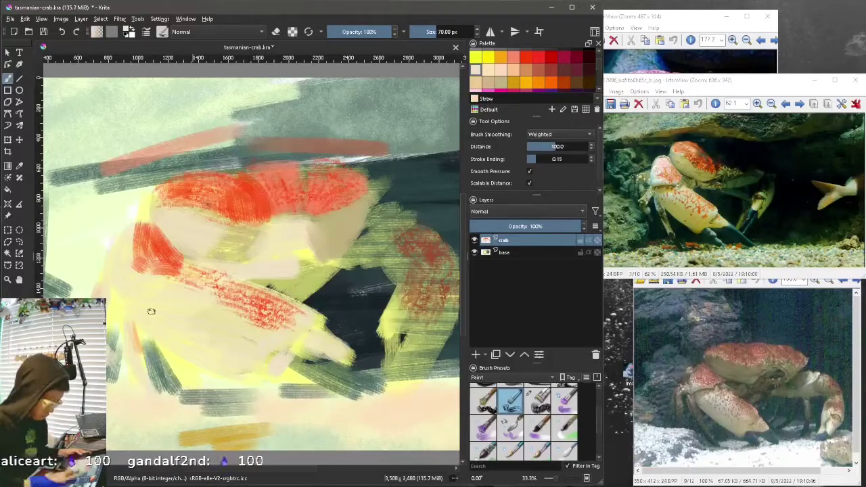
# Paint thin dark red legs in the dark gap between the claws on the base layer and save the painting
pyautogui.press('pagedown')
pyautogui.keyDown('ctrl'); pyautogui.click(363, 303); pyautogui.keyUp('ctrl')
pyautogui.moveTo(369, 291)
pyautogui.mouseDown()
pyautogui.moveTo(371, 335)
pyautogui.moveTo(351, 321)
pyautogui.moveTo(335, 332)
pyautogui.mouseUp()
pyautogui.hotkey('ctrl', 's')
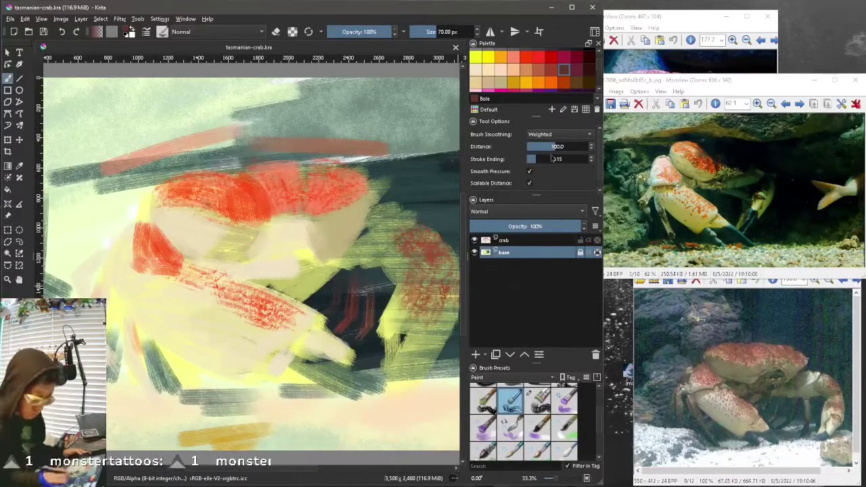
# Glaze Sand over the lower front claw on the crab layer with a large brush at reduced opacity, undoing the last stroke
pyautogui.keyDown('ctrl'); pyautogui.click(276, 354); pyautogui.keyUp('ctrl')
pyautogui.moveTo(369, 32); pyautogui.dragTo(354, 32)
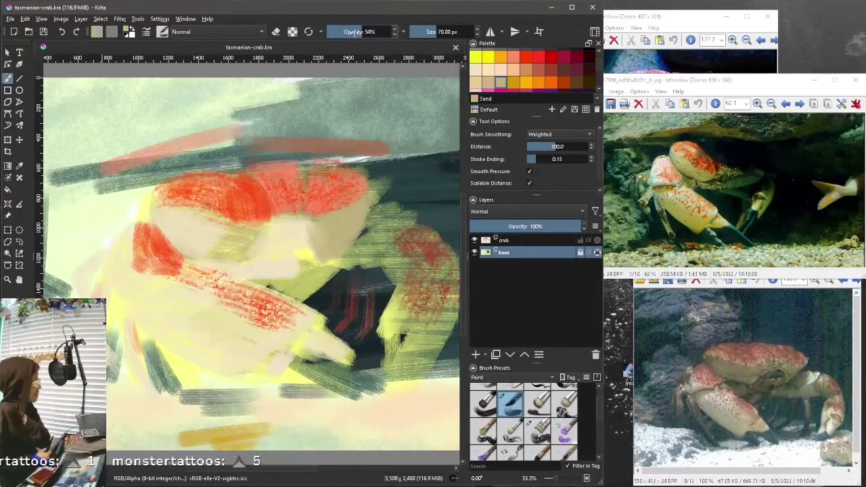
pyautogui.press('pageup')
pyautogui.press('o')
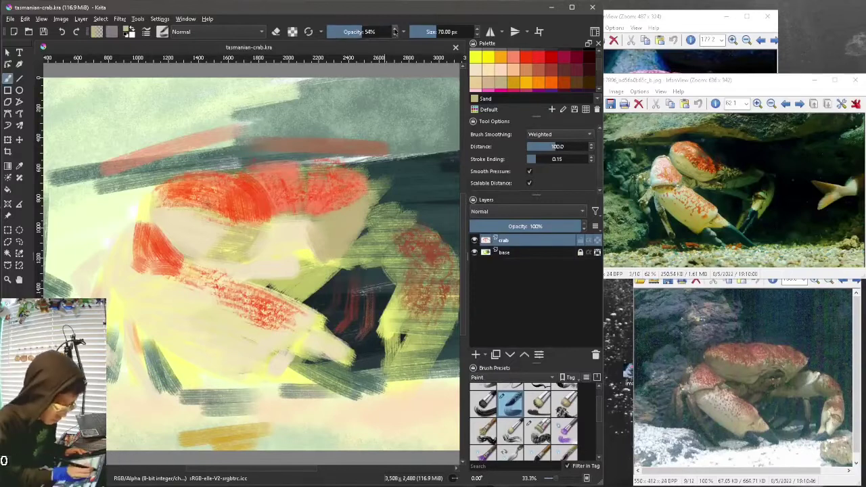
pyautogui.moveTo(419, 31); pyautogui.dragTo(460, 32)
pyautogui.press('o')
pyautogui.press('o')
pyautogui.hotkey('ctrl', 'z')
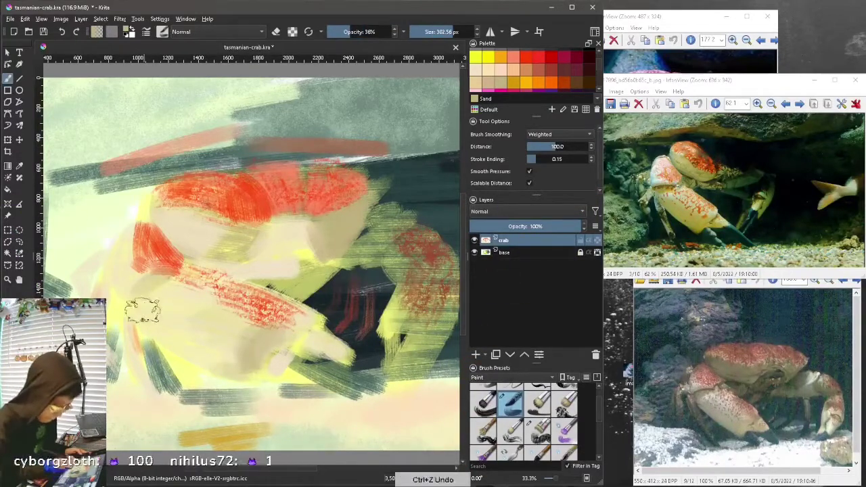
# Extend the Sand glaze over the crab's underside and paint its left legs with the 70 px brush at 52% opacity
pyautogui.moveTo(331, 234); pyautogui.dragTo(250, 268)
pyautogui.moveTo(271, 237); pyautogui.dragTo(115, 284)
pyautogui.press('/')
pyautogui.moveTo(86, 258)
pyautogui.mouseDown()
pyautogui.moveTo(118, 367)
pyautogui.moveTo(138, 353)
pyautogui.mouseUp()
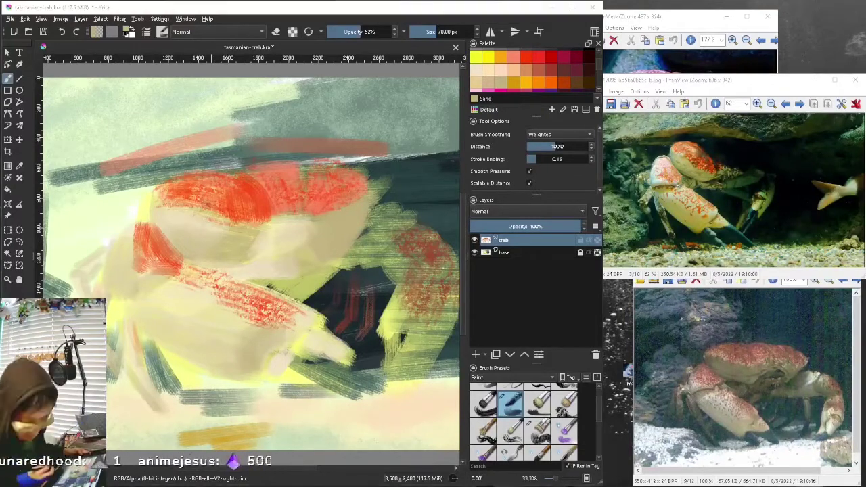
# Colour the front pincer with Dark tangerine at the joint and Cold black at the lower tip, and save the painting
pyautogui.click(289, 359)
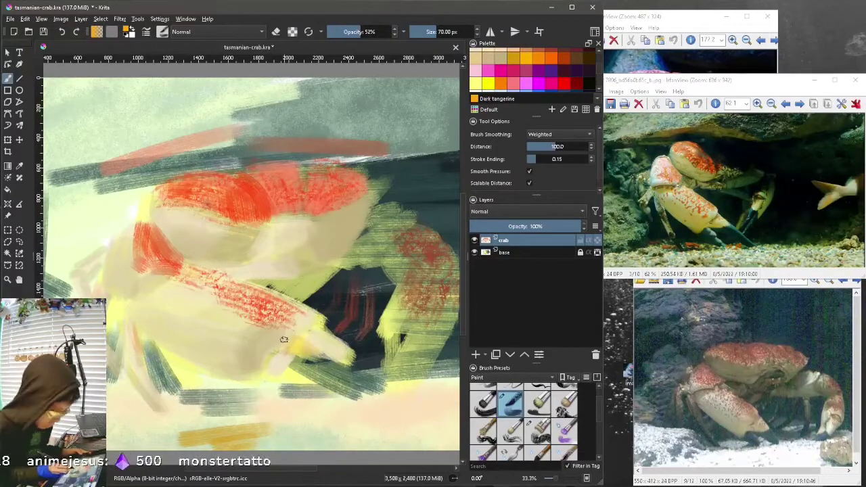
pyautogui.keyDown('ctrl'); pyautogui.click(311, 374); pyautogui.keyUp('ctrl')
pyautogui.moveTo(312, 374)
pyautogui.mouseDown()
pyautogui.moveTo(291, 369)
pyautogui.moveTo(325, 386)
pyautogui.moveTo(291, 373)
pyautogui.mouseUp()
pyautogui.press('/')
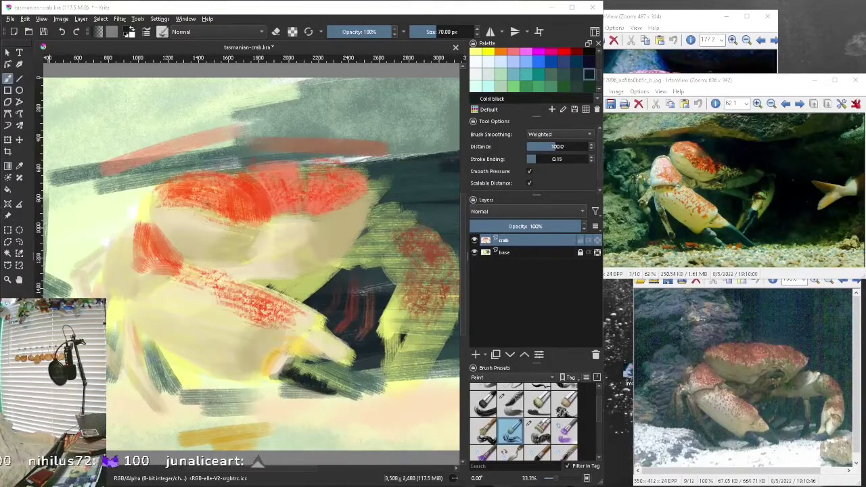
pyautogui.hotkey('ctrl', 's')
# Darken the front pincer's upper finger and trim the pincer's lower edge with the eraser at 40 px
pyautogui.moveTo(369, 359)
pyautogui.mouseDown()
pyautogui.moveTo(331, 379)
pyautogui.moveTo(379, 376)
pyautogui.moveTo(390, 386)
pyautogui.moveTo(342, 392)
pyautogui.moveTo(318, 376)
pyautogui.moveTo(338, 362)
pyautogui.moveTo(335, 351)
pyautogui.mouseUp()
pyautogui.hotkey('ctrl', 'z')
pyautogui.click(276, 31)
pyautogui.moveTo(389, 381); pyautogui.dragTo(298, 393)
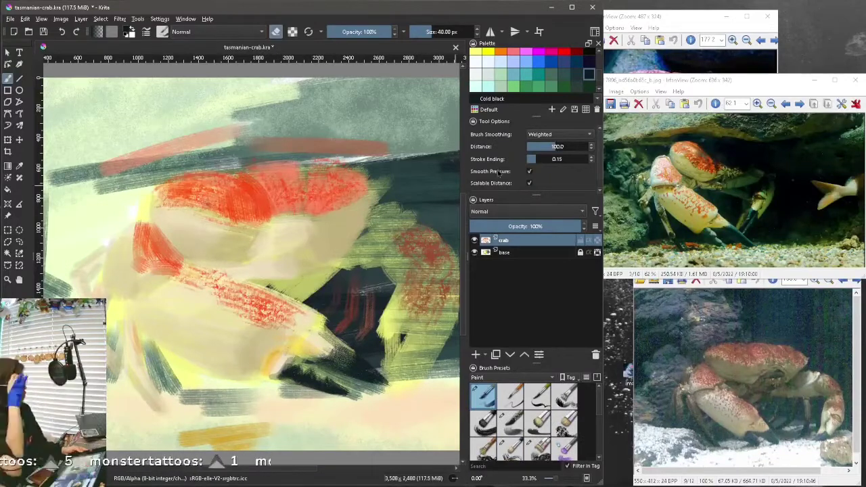
# Reshape the crab's right claw and fill in the arm joining it to the body with pale strokes
pyautogui.press('/')
pyautogui.moveTo(390, 371)
pyautogui.mouseDown()
pyautogui.moveTo(387, 332)
pyautogui.moveTo(426, 359)
pyautogui.moveTo(423, 332)
pyautogui.moveTo(440, 318)
pyautogui.moveTo(447, 271)
pyautogui.moveTo(386, 264)
pyautogui.moveTo(420, 230)
pyautogui.moveTo(440, 226)
pyautogui.mouseUp()
pyautogui.moveTo(379, 243)
pyautogui.mouseDown()
pyautogui.moveTo(399, 217)
pyautogui.moveTo(359, 233)
pyautogui.moveTo(373, 220)
pyautogui.mouseUp()
pyautogui.click(501, 80)
pyautogui.moveTo(348, 264); pyautogui.dragTo(386, 249)
# Paint the right claw's pincer tips in Midnight blue at 40 px, fill its fingers with Straw and save the painting
pyautogui.click(277, 32)
pyautogui.click(483, 396)
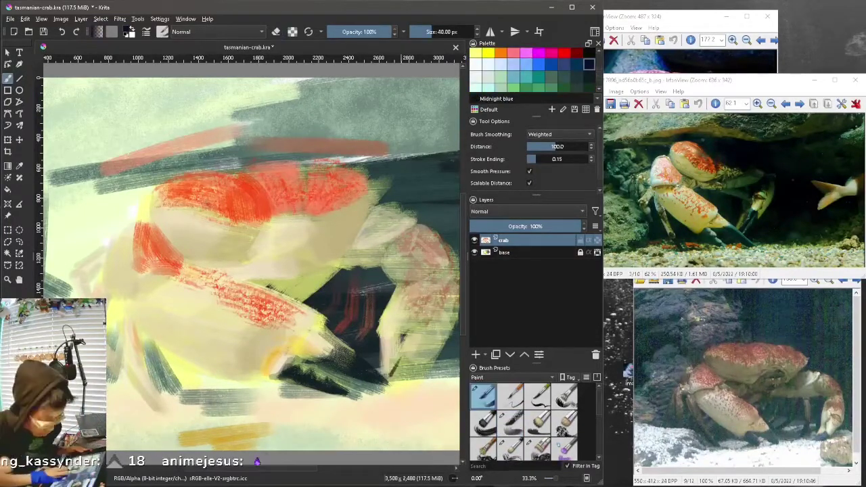
pyautogui.moveTo(418, 352); pyautogui.dragTo(396, 376)
pyautogui.moveTo(394, 347)
pyautogui.mouseDown()
pyautogui.moveTo(413, 354)
pyautogui.moveTo(439, 333)
pyautogui.moveTo(407, 337)
pyautogui.mouseUp()
pyautogui.scroll(2, 528, 67)
pyautogui.click(475, 80)
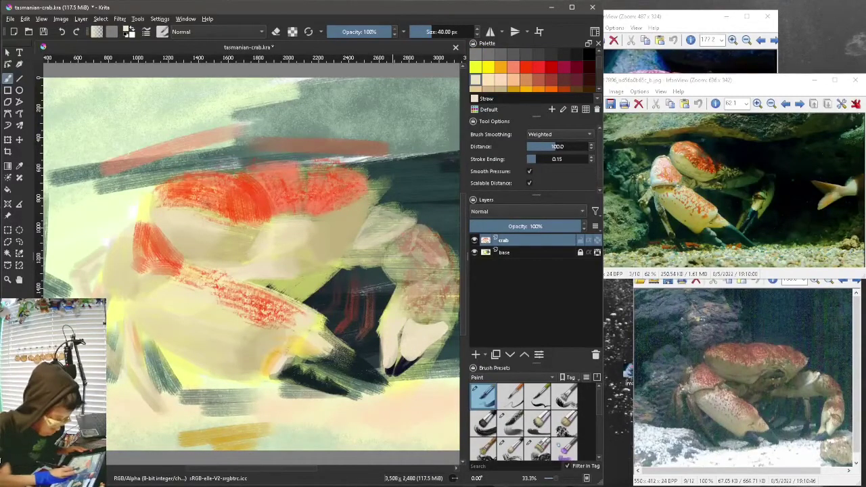
pyautogui.hotkey('ctrl', 's')
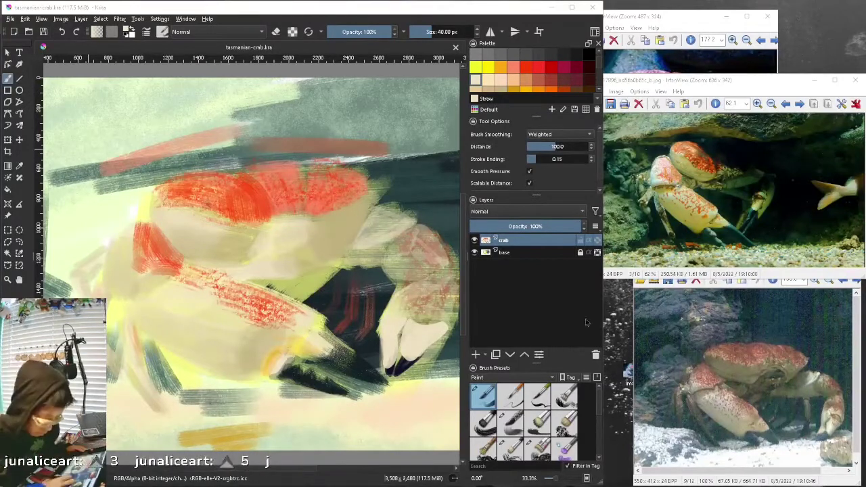
# Add Bole texture to the right claw and front claw, and English-red texture to the front claw's upper joint, at 52% opacity
pyautogui.click(538, 447)
pyautogui.click(563, 80)
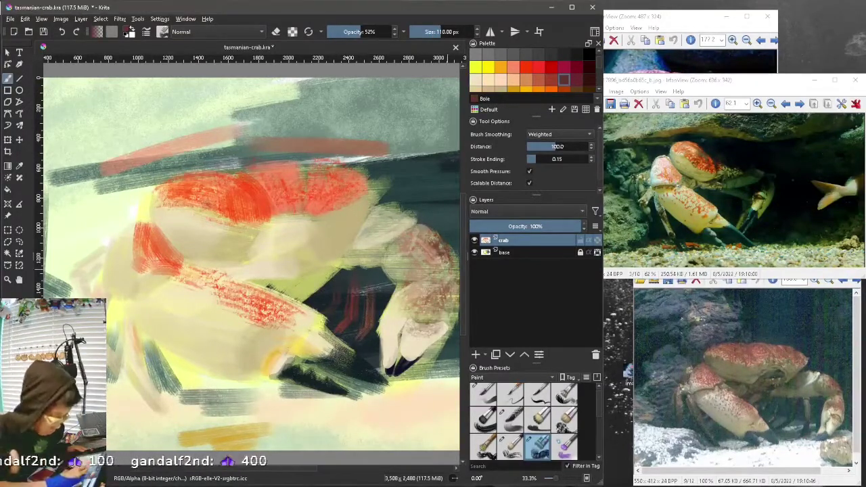
pyautogui.moveTo(291, 322); pyautogui.dragTo(317, 335)
pyautogui.click(552, 66)
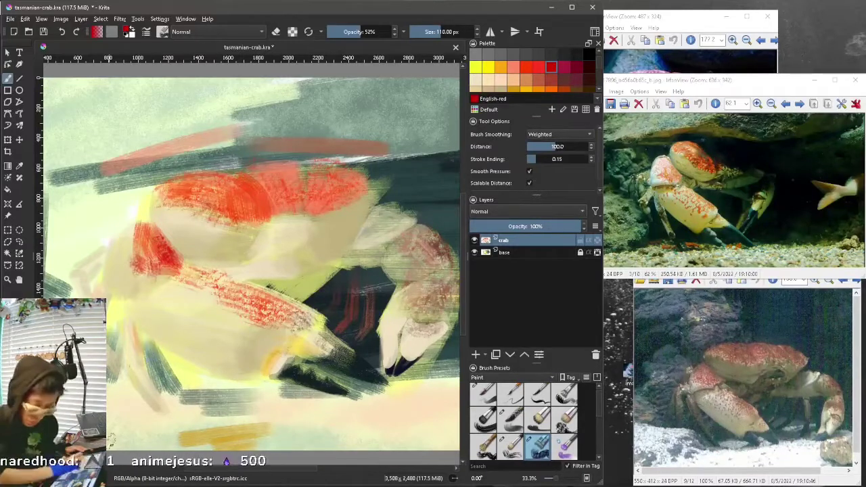
# Reload the Bristles-4 Glaze preset's original settings in the brush editor and test the brush on the scratchpad
pyautogui.click(511, 417)
pyautogui.hotkey('ctrl', 'z')
pyautogui.press('F5')
pyautogui.click(106, 181)
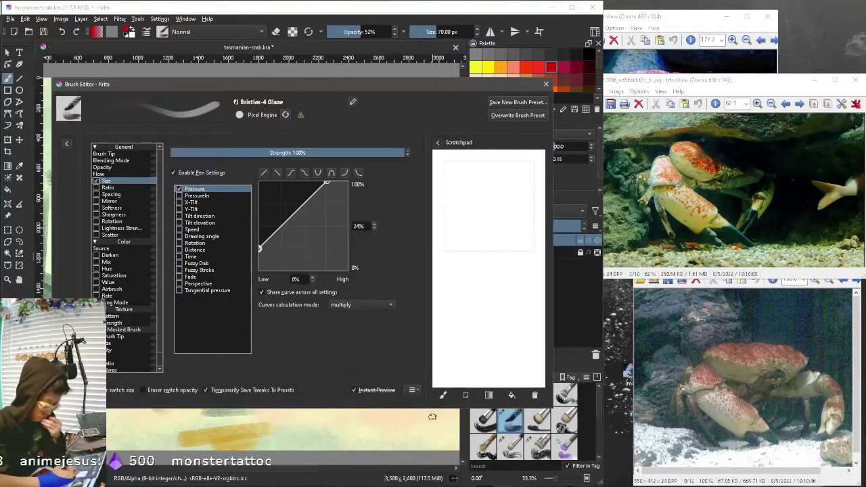
pyautogui.click(285, 115)
pyautogui.moveTo(460, 196)
pyautogui.mouseDown()
pyautogui.moveTo(474, 352)
pyautogui.moveTo(514, 304)
pyautogui.moveTo(443, 217)
pyautogui.moveTo(464, 374)
pyautogui.mouseUp()
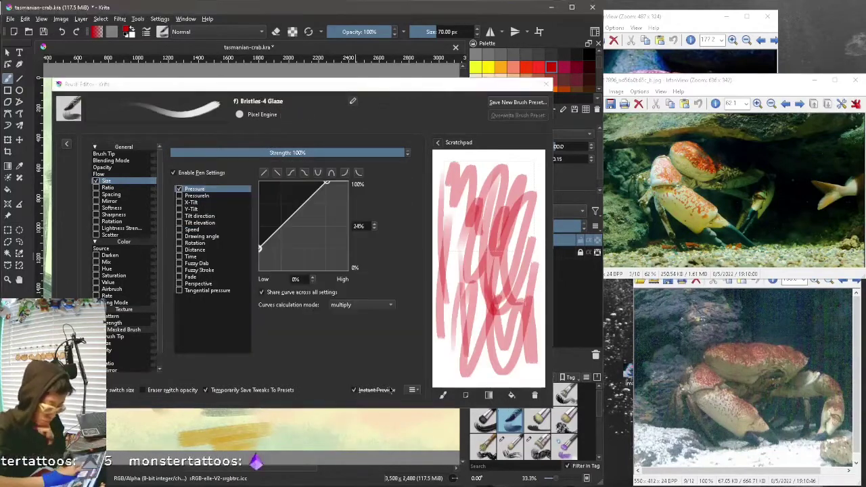
pyautogui.press('F5')
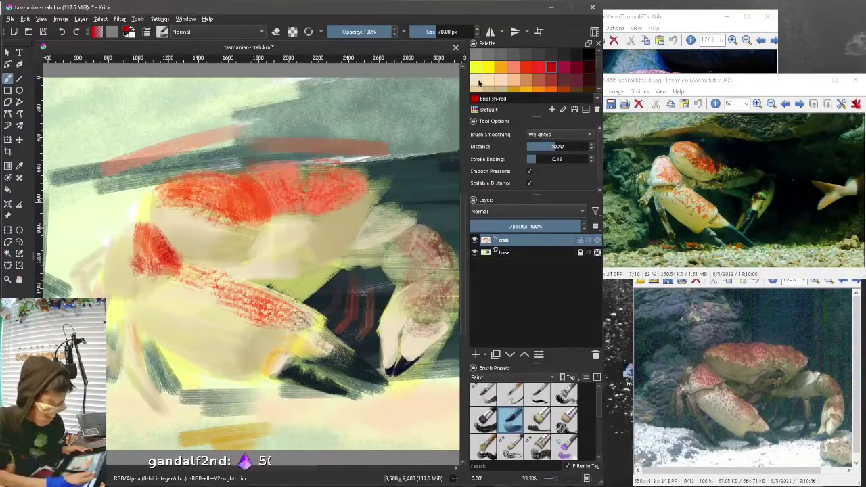
# Fill the arm between the crab's body and its right claw with Straw at 70 px
pyautogui.keyDown('ctrl'); pyautogui.click(352, 267); pyautogui.keyUp('ctrl')
pyautogui.moveTo(352, 267)
pyautogui.mouseDown()
pyautogui.moveTo(394, 270)
pyautogui.moveTo(353, 265)
pyautogui.mouseUp()
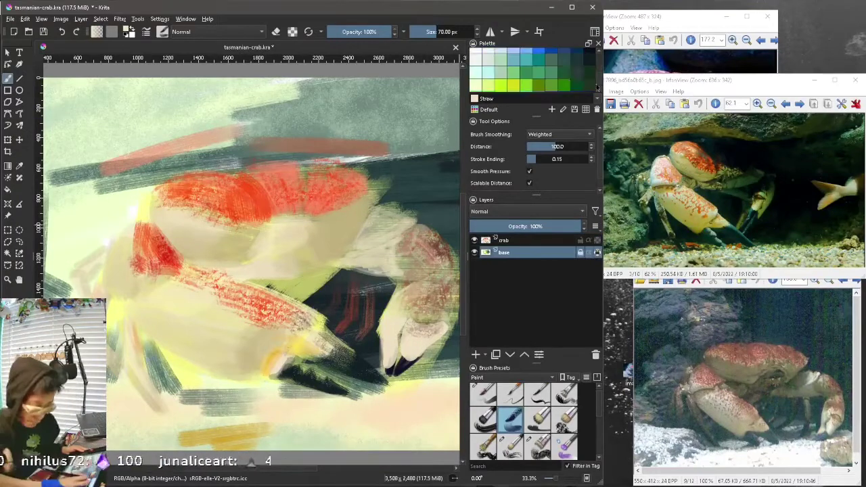
pyautogui.keyDown('ctrl'); pyautogui.click(353, 265); pyautogui.keyUp('ctrl')
# Unlock the base layer, paint the dark background around the right claw in Amazon green and return to the crab layer
pyautogui.press('pagedown')
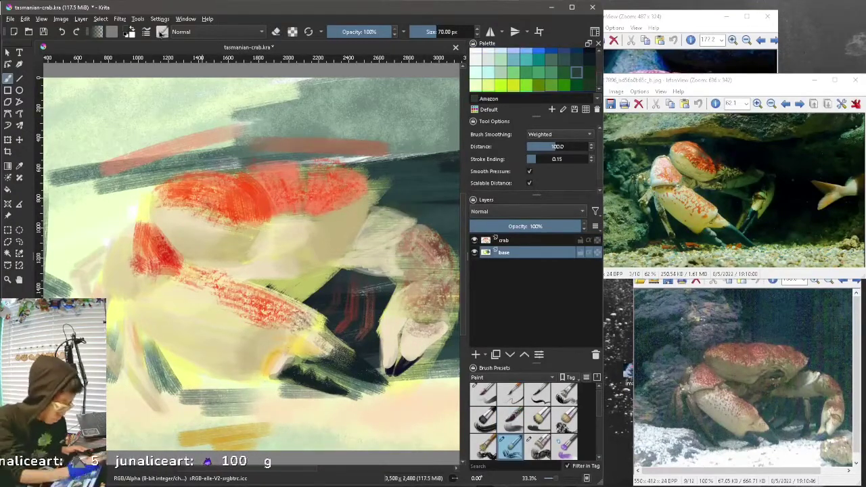
pyautogui.press('F5')
pyautogui.press('F5')
pyautogui.moveTo(359, 284); pyautogui.dragTo(451, 217)
pyautogui.press('pageup')
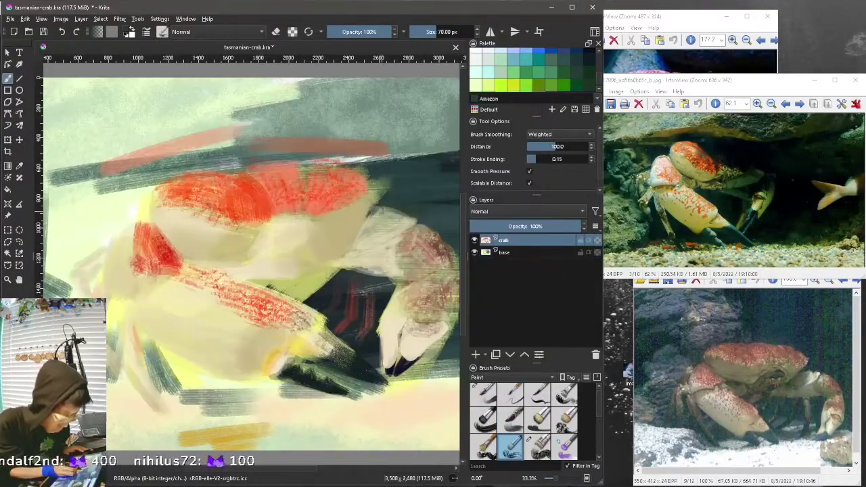
# Paint the dark background beside the right claw in Medium jungle green on the base layer
pyautogui.press('pagedown')
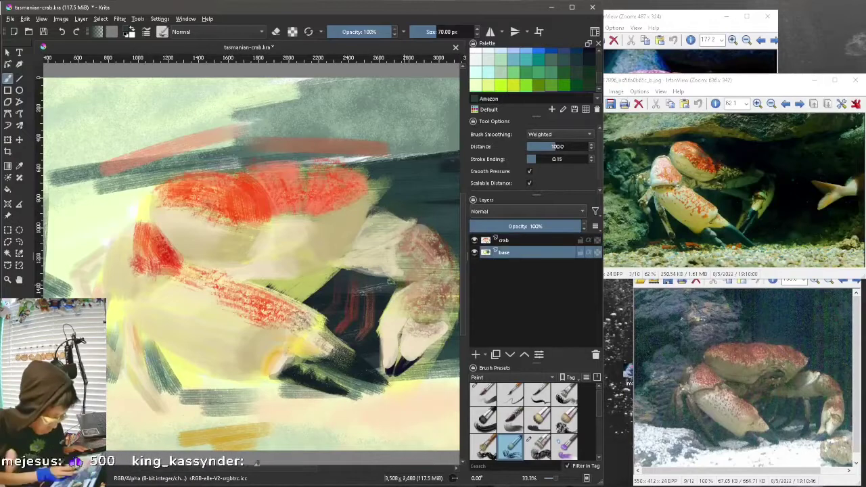
pyautogui.keyDown('ctrl'); pyautogui.click(426, 349); pyautogui.keyUp('ctrl')
pyautogui.moveTo(427, 349); pyautogui.dragTo(378, 349)
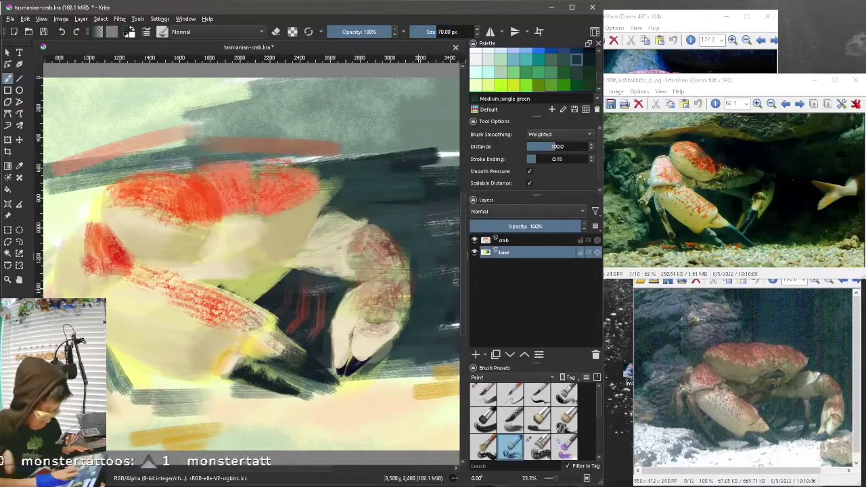
# Texture the upper segment and outer edge of the right claw with Dark deep Red on the crab layer
pyautogui.press('pageup')
pyautogui.click(528, 68)
pyautogui.scroll(3, 528, 68)
pyautogui.click(564, 73)
pyautogui.click(483, 447)
pyautogui.moveTo(406, 268); pyautogui.dragTo(406, 328)
pyautogui.moveTo(365, 308)
pyautogui.mouseDown()
pyautogui.moveTo(376, 247)
pyautogui.moveTo(396, 264)
pyautogui.moveTo(406, 318)
pyautogui.mouseUp()
pyautogui.moveTo(379, 244); pyautogui.dragTo(389, 264)
pyautogui.press('/')
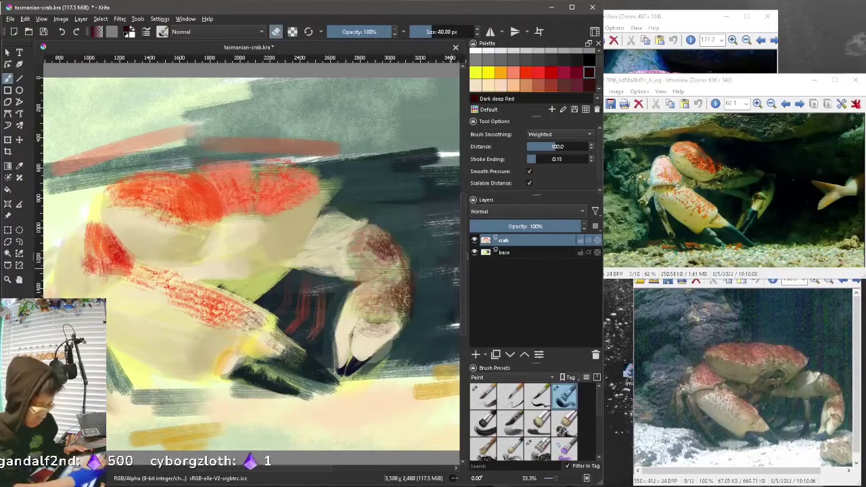
# Darken the area beyond the right claw with the Dry Bristles brush at 130 px
pyautogui.scroll(-3, 528, 67)
pyautogui.click(564, 64)
pyautogui.click(565, 423)
pyautogui.hotkey('ctrl', 'z')
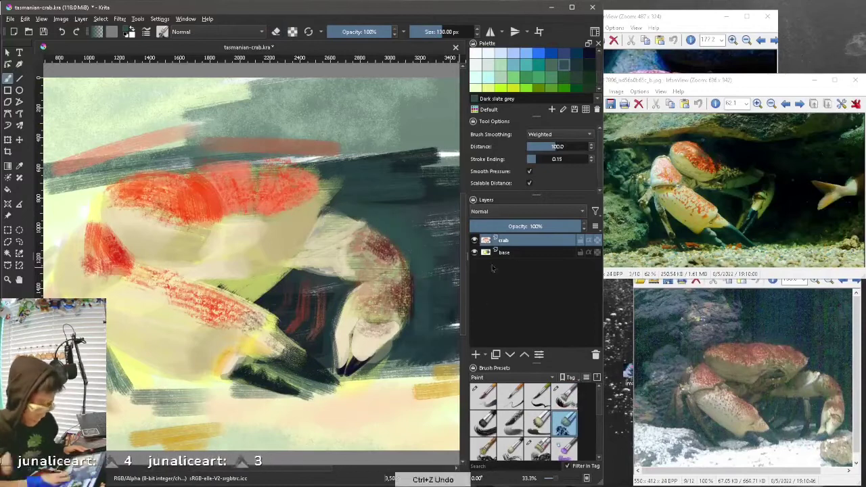
pyautogui.click(589, 64)
pyautogui.moveTo(406, 196); pyautogui.dragTo(446, 332)
pyautogui.moveTo(420, 298); pyautogui.dragTo(453, 352)
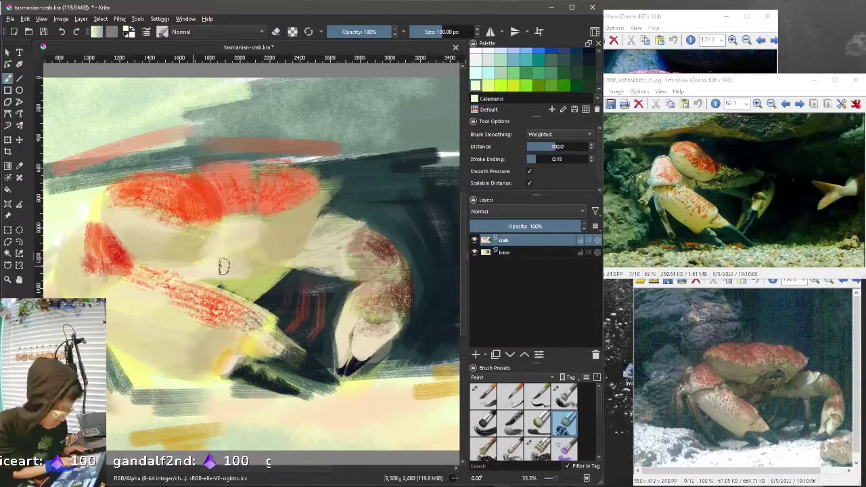
# Set the Dry Bristles size-pressure curve to a straight 0% to 100% line and test the brush on a cleared scratchpad
pyautogui.press('F5')
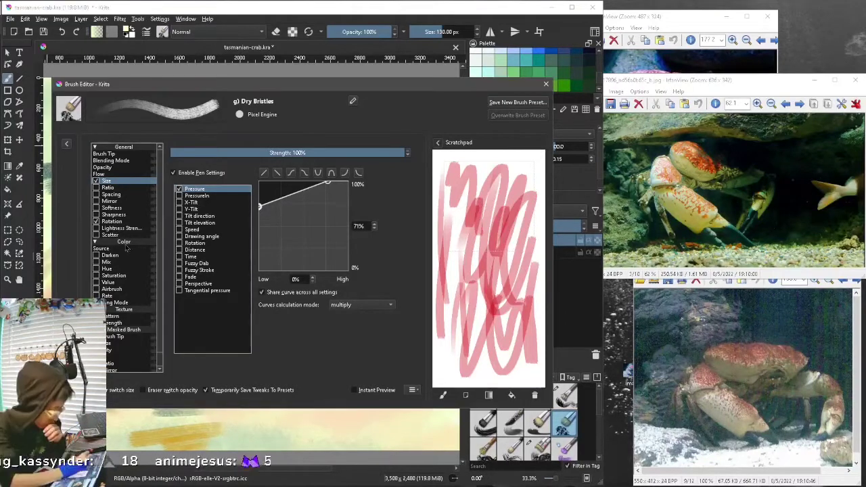
pyautogui.click(545, 85)
pyautogui.press('F5')
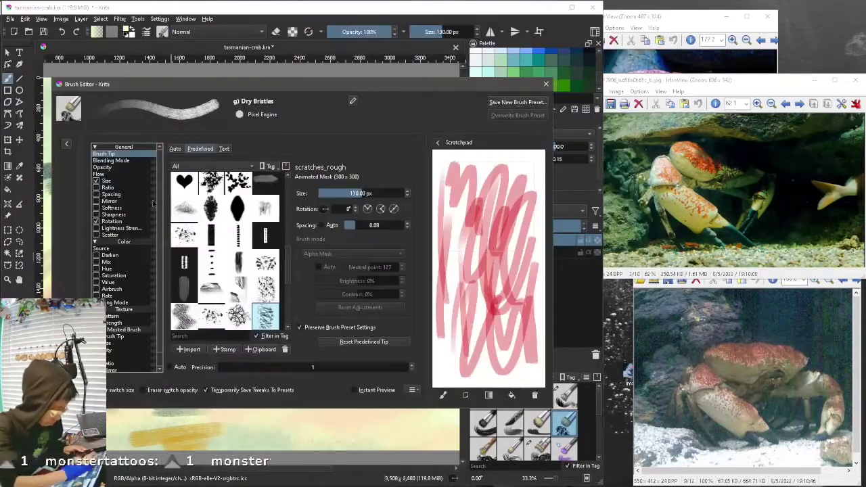
pyautogui.click(107, 181)
pyautogui.click(443, 395)
pyautogui.click(535, 395)
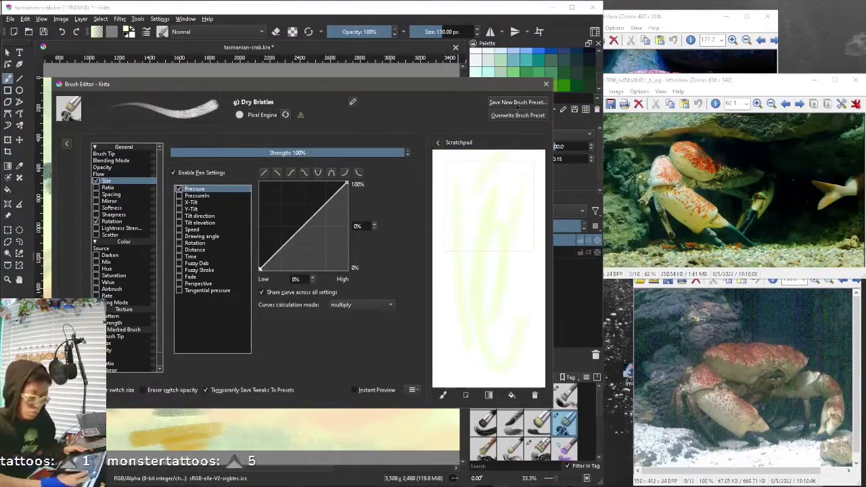
pyautogui.press('F5')
# Paint Calamansi highlights on the crab's right arm, claw fingers and lower body on the crab layer
pyautogui.moveTo(312, 223); pyautogui.dragTo(358, 252)
pyautogui.moveTo(342, 292)
pyautogui.mouseDown()
pyautogui.moveTo(362, 329)
pyautogui.moveTo(380, 339)
pyautogui.mouseUp()
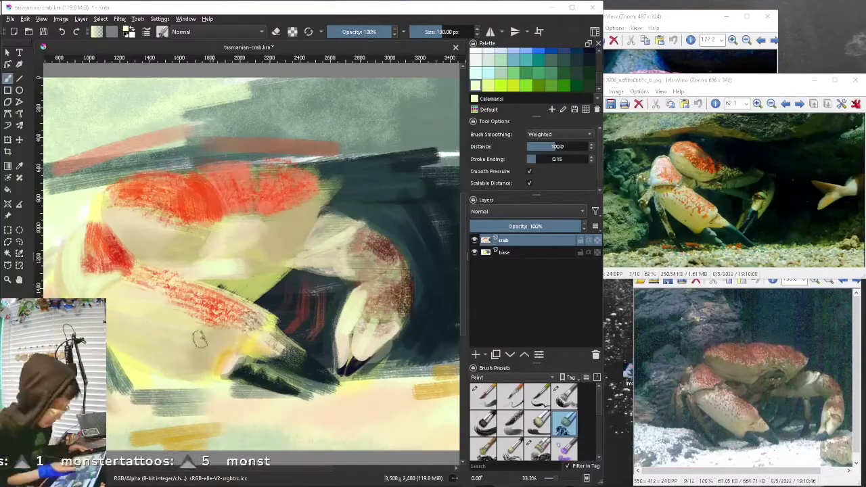
pyautogui.press('pagedown')
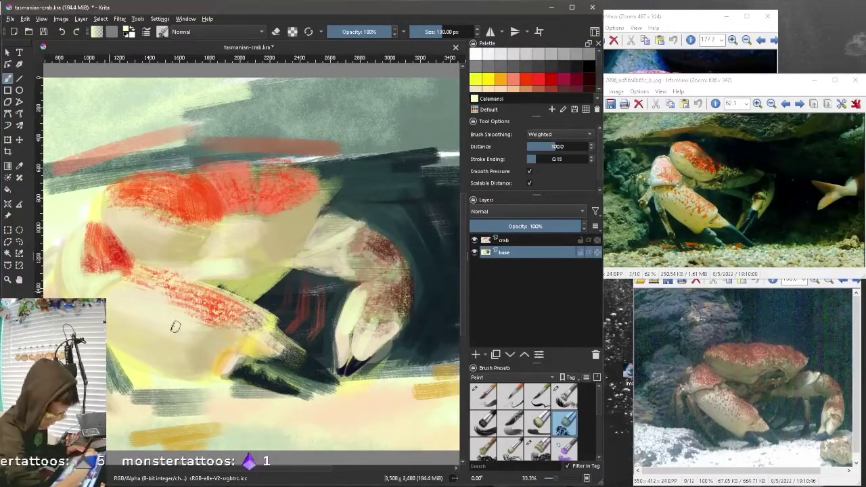
pyautogui.press('pageup')
pyautogui.press('/')
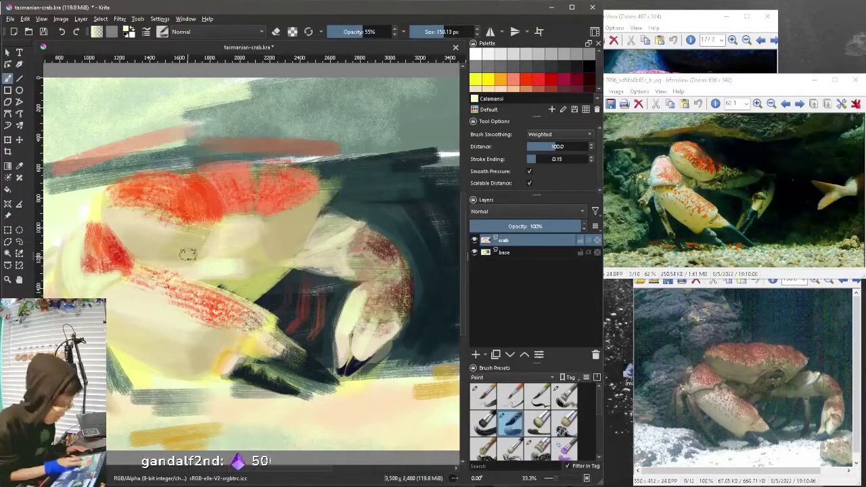
# Paint a dark shadow beneath the front claw on the base layer using Cold black and Bottle green
pyautogui.press('pagedown')
pyautogui.moveTo(156, 369)
pyautogui.mouseDown()
pyautogui.moveTo(115, 396)
pyautogui.moveTo(203, 383)
pyautogui.moveTo(232, 391)
pyautogui.mouseUp()
pyautogui.press('/')
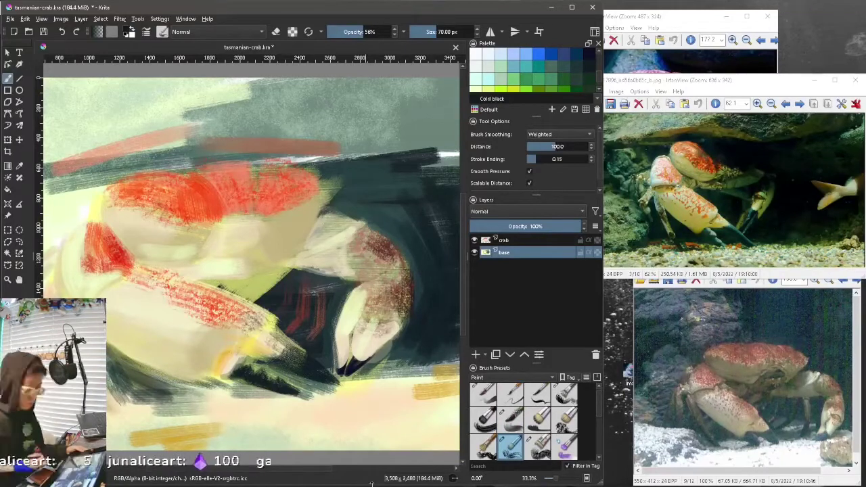
pyautogui.press('/')
pyautogui.moveTo(122, 379); pyautogui.dragTo(220, 396)
pyautogui.moveTo(122, 356); pyautogui.dragTo(231, 396)
pyautogui.moveTo(142, 372); pyautogui.dragTo(237, 389)
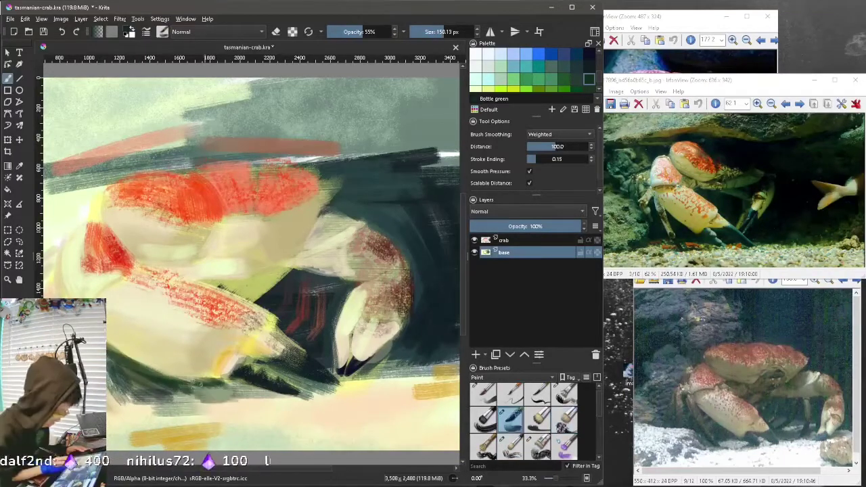
pyautogui.moveTo(176, 383); pyautogui.dragTo(254, 410)
# Soften the shadow under the front claw and the ground edge below the right claw with a 60 px blending brush from My Favorites
pyautogui.click(515, 377)
pyautogui.click(501, 325)
pyautogui.click(483, 446)
pyautogui.moveTo(128, 372); pyautogui.dragTo(230, 416)
pyautogui.moveTo(169, 427); pyautogui.dragTo(142, 375)
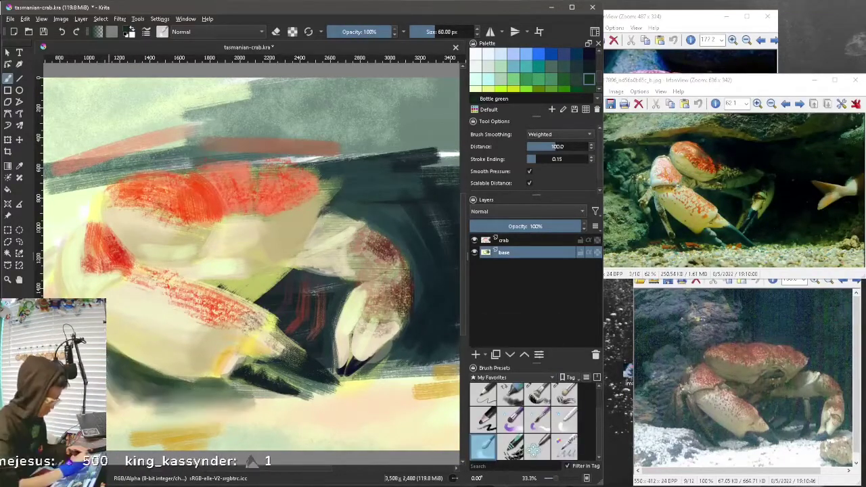
pyautogui.moveTo(372, 398); pyautogui.dragTo(304, 398)
pyautogui.moveTo(358, 369)
pyautogui.mouseDown()
pyautogui.moveTo(444, 358)
pyautogui.moveTo(396, 380)
pyautogui.mouseUp()
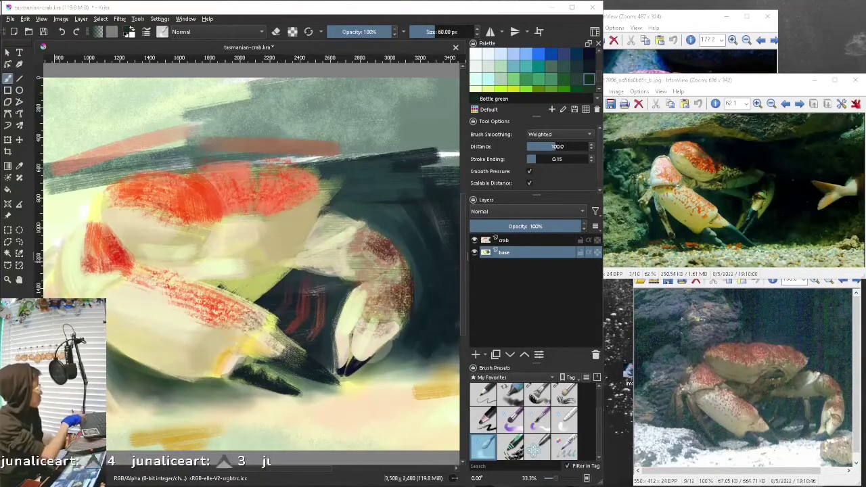
# Shade the joint between the front claw's red upper segment and its body in Cerulean frost at 70 px on the crab layer
pyautogui.click(503, 240)
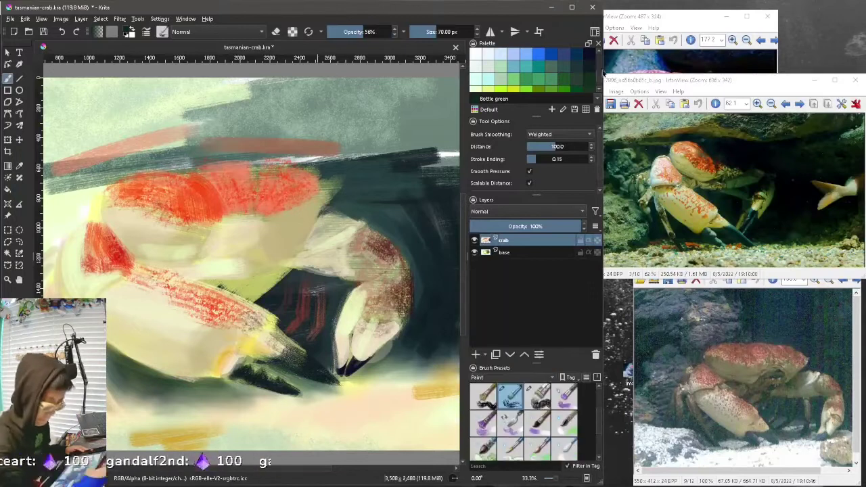
pyautogui.click(510, 396)
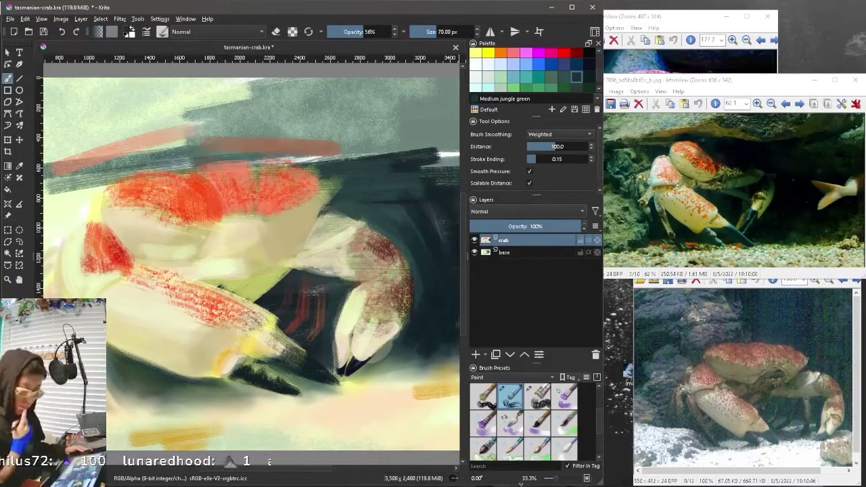
pyautogui.click(514, 90)
pyautogui.press('1')
pyautogui.moveTo(220, 240)
pyautogui.mouseDown()
pyautogui.moveTo(237, 285)
pyautogui.moveTo(284, 325)
pyautogui.mouseUp()
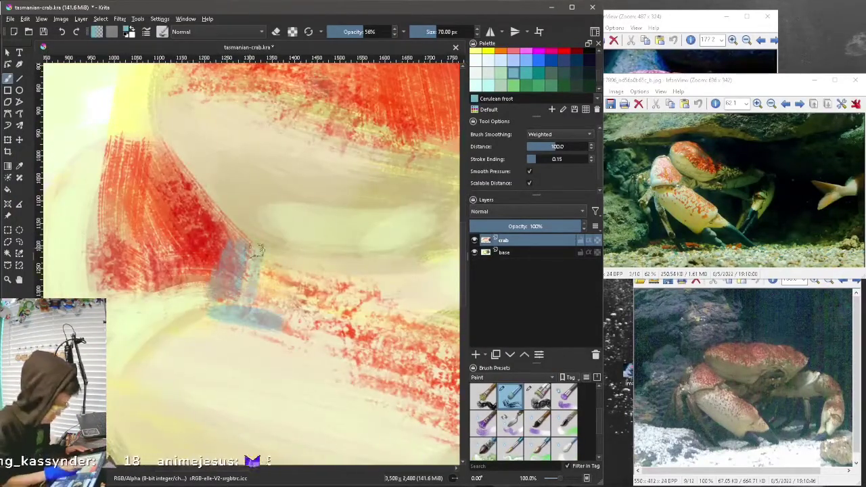
# Outline the lower edge of the crab's rounded shell at 40.24 px, adding Midnight blue accents near the claw joint
pyautogui.press('[')
pyautogui.press('[')
pyautogui.click(564, 60)
pyautogui.moveTo(247, 245); pyautogui.dragTo(400, 272)
pyautogui.moveTo(434, 230)
pyautogui.mouseDown()
pyautogui.moveTo(340, 270)
pyautogui.moveTo(438, 215)
pyautogui.mouseUp()
pyautogui.click(589, 59)
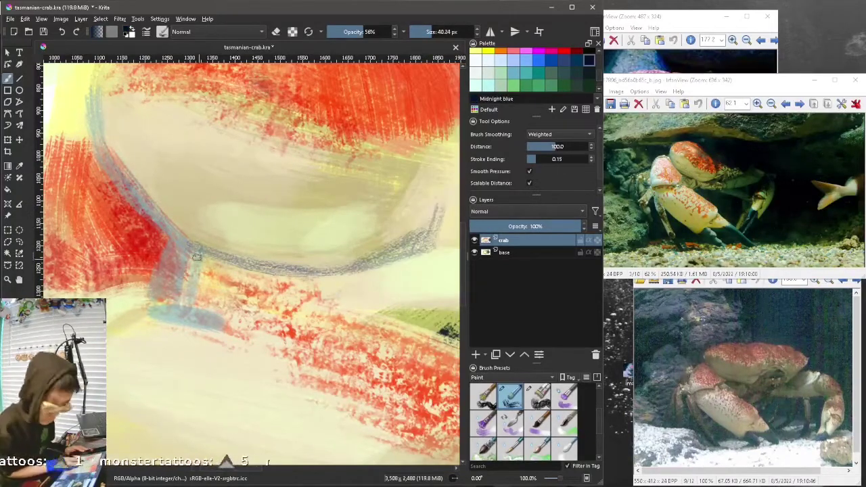
pyautogui.moveTo(182, 256); pyautogui.dragTo(258, 274)
# Paint Peach between the shell and the front claw and smooth it with the 60 px blending brush
pyautogui.click(501, 85)
pyautogui.moveTo(203, 271); pyautogui.dragTo(328, 308)
pyautogui.moveTo(234, 306)
pyautogui.mouseDown()
pyautogui.moveTo(415, 331)
pyautogui.moveTo(331, 287)
pyautogui.moveTo(293, 290)
pyautogui.mouseUp()
pyautogui.hotkey('ctrl', 'z')
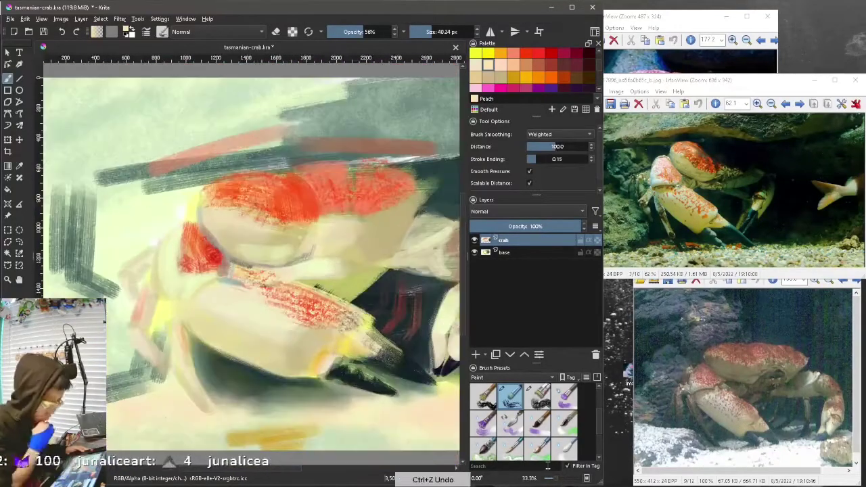
pyautogui.moveTo(230, 264); pyautogui.dragTo(282, 285)
pyautogui.click(564, 446)
pyautogui.moveTo(238, 268)
pyautogui.mouseDown()
pyautogui.moveTo(272, 284)
pyautogui.moveTo(318, 280)
pyautogui.mouseUp()
# Add Bole texture at 120 px to the right claw's fingers and the leg behind the front claw on the crab layer
pyautogui.press('pagedown')
pyautogui.hscroll(2, 344, 244)
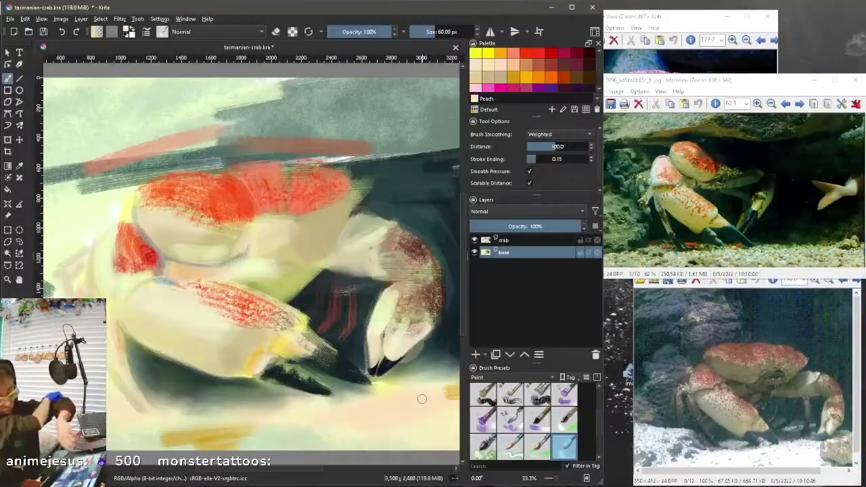
pyautogui.press('pageup')
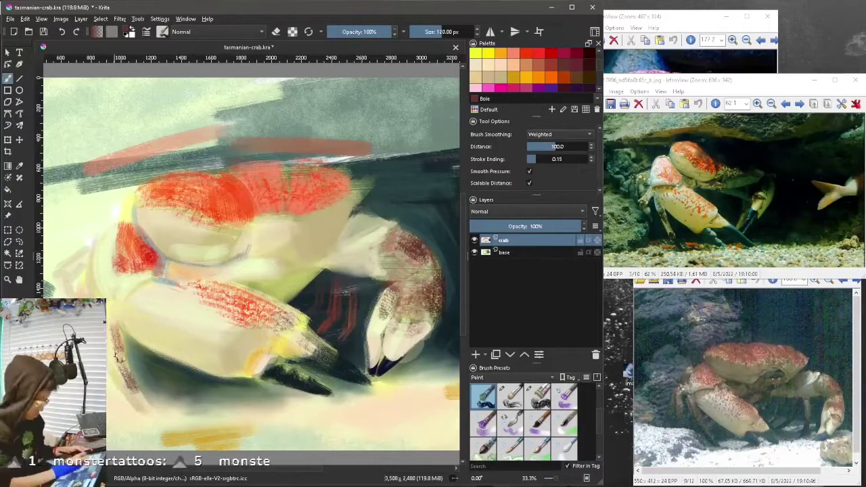
pyautogui.press('e')
# Deepen the background behind the shell and right arm with Cold black on the base layer, then reselect the crab layer
pyautogui.press('pagedown')
pyautogui.press('e')
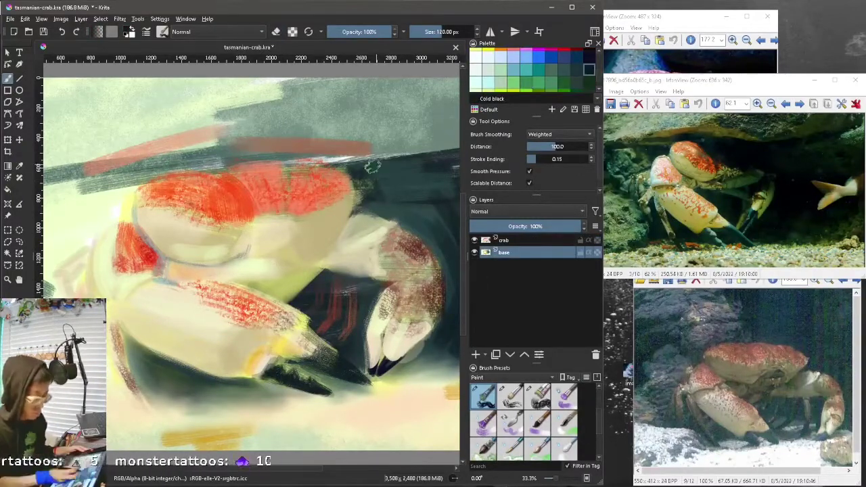
pyautogui.press('pageup')
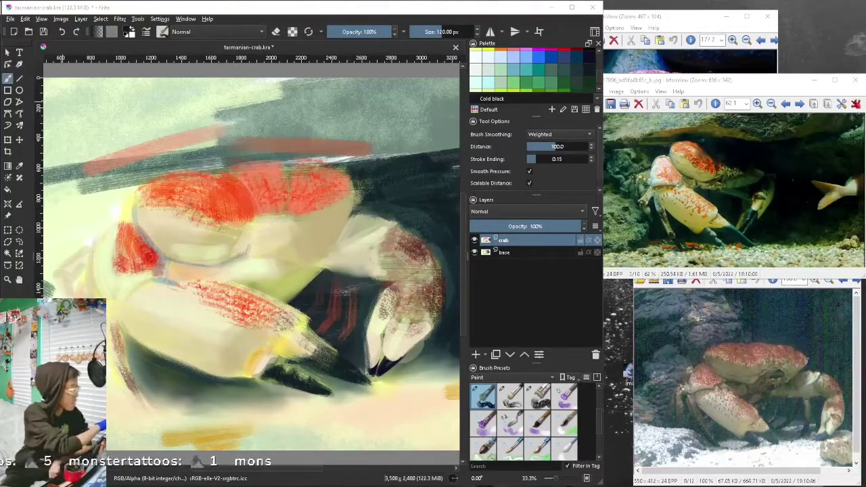
# Paint the eye stalks and small mouth-edge highlights on the crab's face in Calamansi at 40 px
pyautogui.click(444, 284)
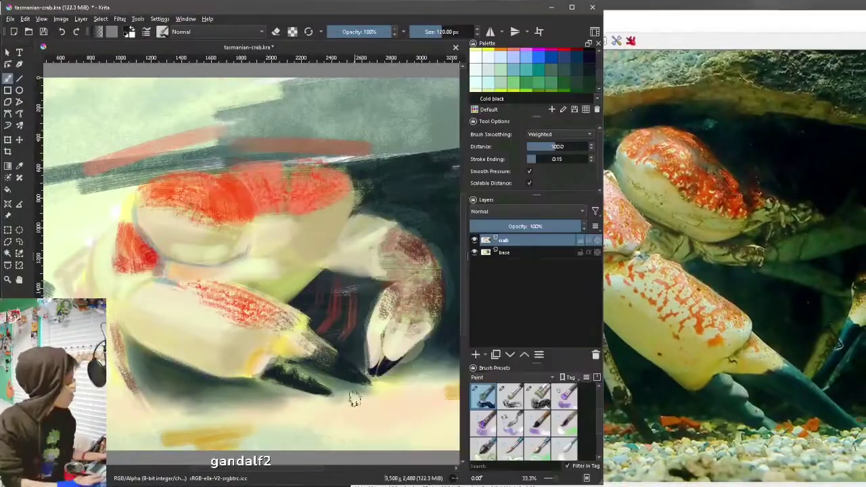
pyautogui.press('+')
pyautogui.moveTo(308, 471); pyautogui.dragTo(284, 471)
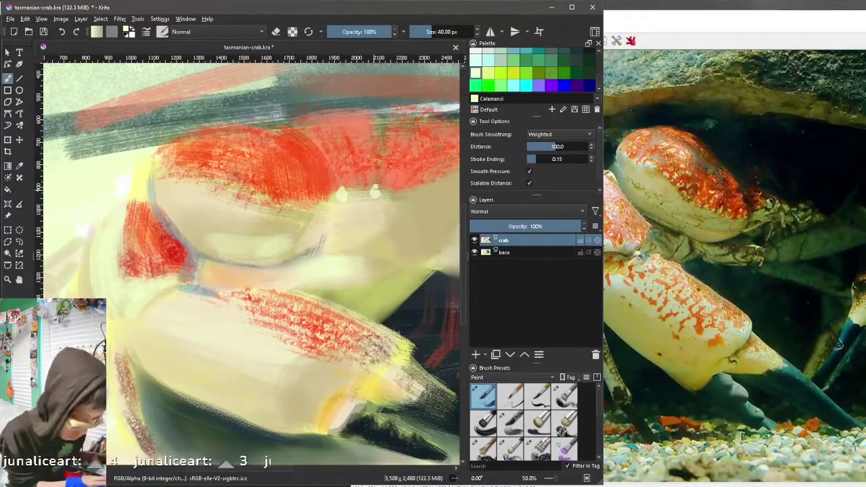
pyautogui.moveTo(363, 207)
pyautogui.mouseDown()
pyautogui.moveTo(341, 213)
pyautogui.moveTo(330, 234)
pyautogui.mouseUp()
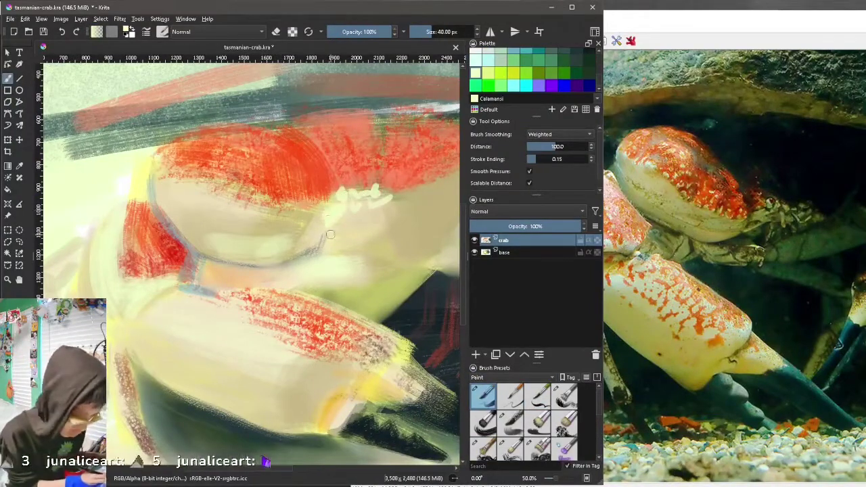
pyautogui.moveTo(372, 262); pyautogui.dragTo(318, 252)
# Tint the face between the eye stalks and mouth edge with Timberwolf at 70 px and 52% opacity
pyautogui.press('/')
pyautogui.keyDown('ctrl'); pyautogui.click(371, 264); pyautogui.keyUp('ctrl')
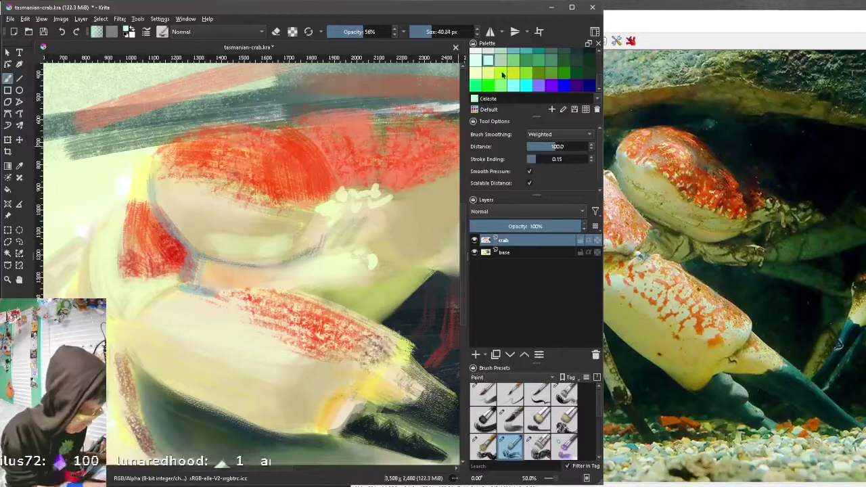
pyautogui.click(365, 31)
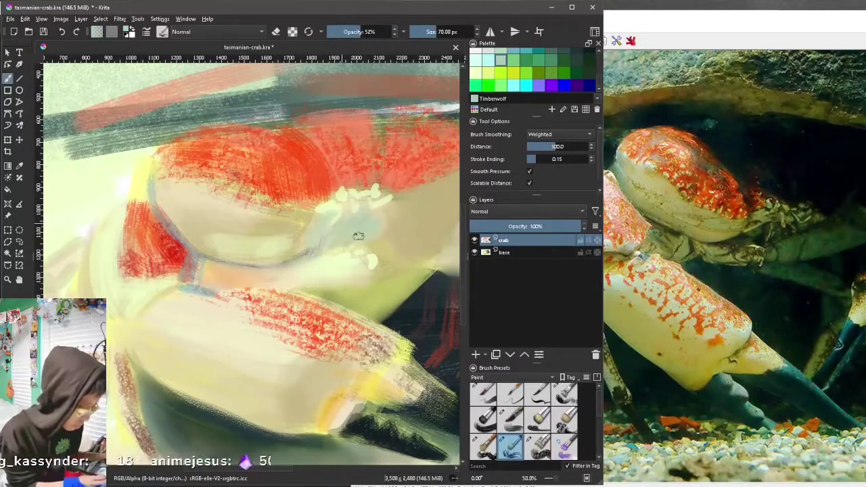
pyautogui.hotkey('ctrl', 'z')
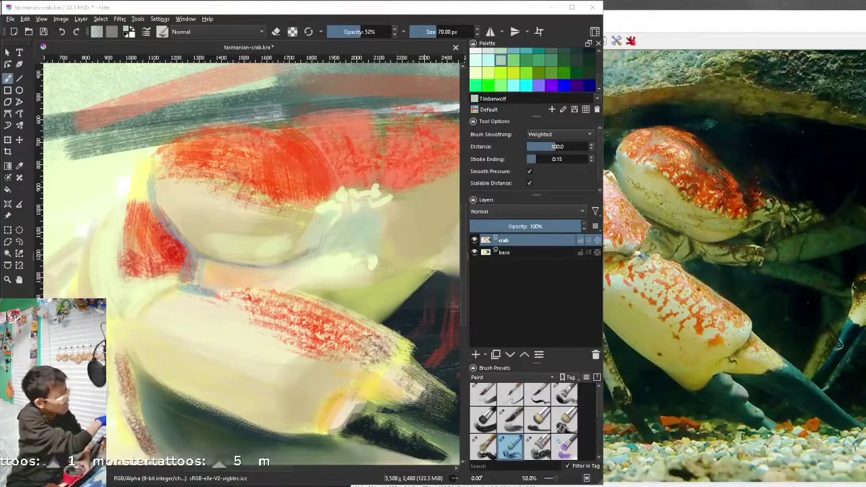
pyautogui.hotkey('alt', 'Tab')
pyautogui.moveTo(271, 203); pyautogui.dragTo(271, 229)
# Shade the face below the eye stalks with textured Amazon strokes
pyautogui.click(576, 60)
pyautogui.moveTo(369, 245)
pyautogui.mouseDown()
pyautogui.moveTo(318, 271)
pyautogui.moveTo(379, 231)
pyautogui.moveTo(339, 270)
pyautogui.moveTo(278, 290)
pyautogui.moveTo(369, 277)
pyautogui.moveTo(393, 244)
pyautogui.mouseUp()
pyautogui.click(538, 447)
pyautogui.click(511, 447)
pyautogui.click(511, 396)
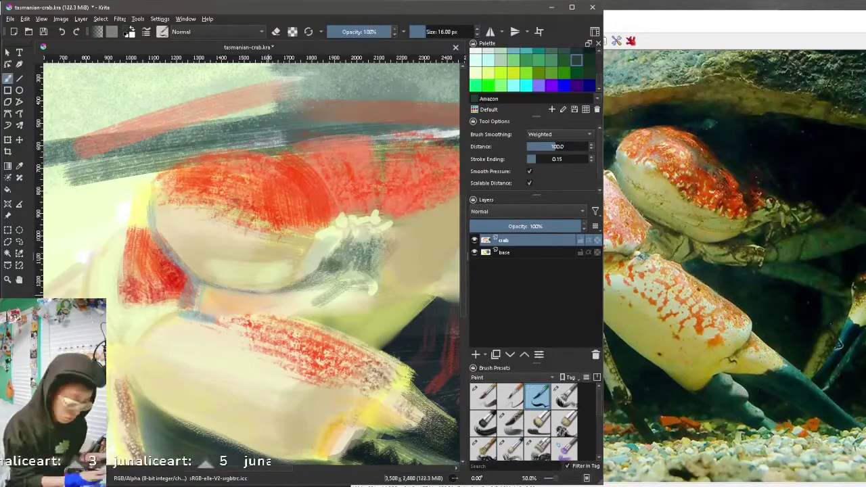
# Draw dark folded-leg lines in Amazon beneath the shell and tint them with Bright chartreuse at 70 px
pyautogui.moveTo(270, 292)
pyautogui.mouseDown()
pyautogui.moveTo(268, 310)
pyautogui.moveTo(207, 312)
pyautogui.mouseUp()
pyautogui.click(511, 446)
pyautogui.click(488, 73)
pyautogui.moveTo(237, 284); pyautogui.dragTo(203, 314)
# Paint two round red eyes on the eye stalks using RGB Red and add a cold white glint at 7.50 px
pyautogui.scroll(3, 534, 68)
pyautogui.click(563, 74)
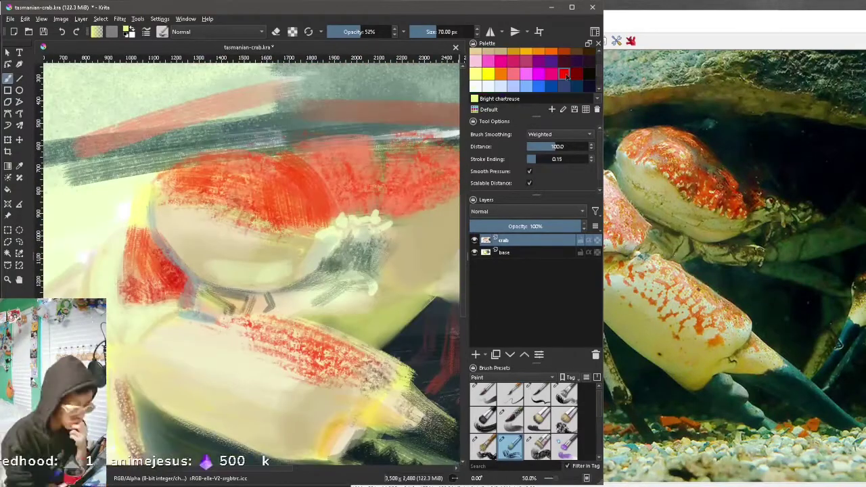
pyautogui.click(483, 396)
pyautogui.click(345, 216)
pyautogui.click(378, 213)
pyautogui.press('[')
pyautogui.click(475, 85)
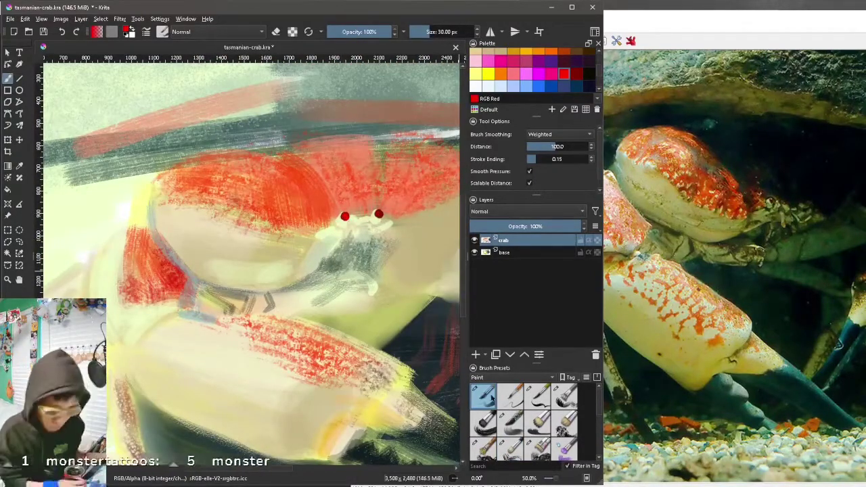
pyautogui.click(511, 396)
pyautogui.click(373, 289)
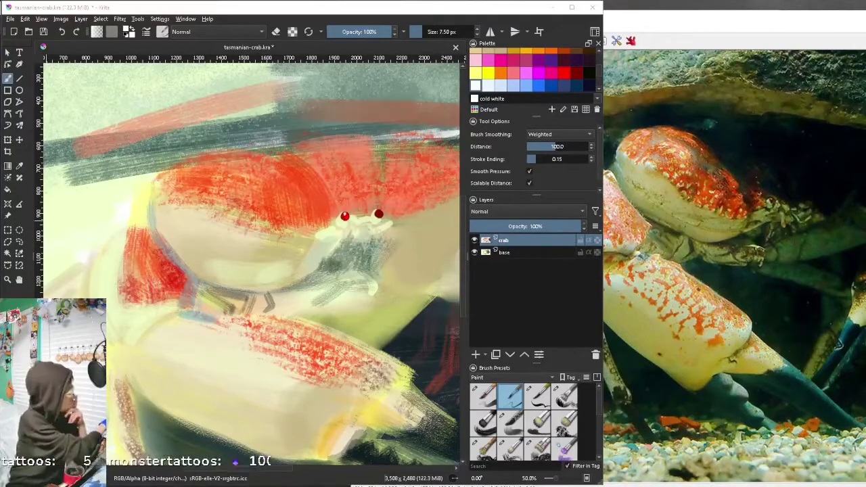
# Draw short dark brown lines around the eye stalks and cheek at 16 px and 50% brush opacity
pyautogui.click(590, 60)
pyautogui.click(538, 396)
pyautogui.press('+')
pyautogui.press('i')
pyautogui.press('i')
pyautogui.press('i')
pyautogui.press('i')
pyautogui.press('i')
pyautogui.moveTo(365, 207)
pyautogui.mouseDown()
pyautogui.moveTo(376, 218)
pyautogui.moveTo(365, 209)
pyautogui.moveTo(398, 216)
pyautogui.moveTo(369, 229)
pyautogui.mouseUp()
pyautogui.hotkey('ctrl', 'z')
pyautogui.hotkey('ctrl', 'z')
# Sample Straw from the face and smudge the lines below the eyes with a 60 px blending brush
pyautogui.keyDown('ctrl'); pyautogui.click(359, 221); pyautogui.keyUp('ctrl')
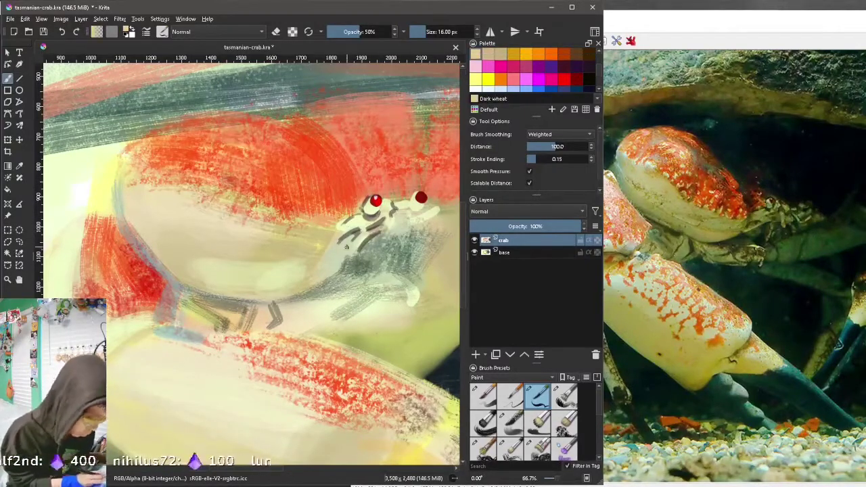
pyautogui.keyDown('ctrl'); pyautogui.click(376, 222); pyautogui.keyUp('ctrl')
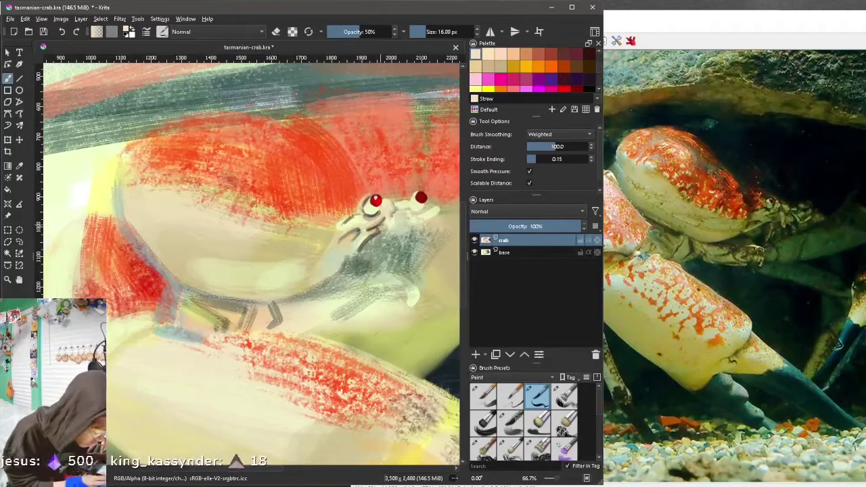
pyautogui.press('/')
pyautogui.moveTo(342, 230); pyautogui.dragTo(433, 203)
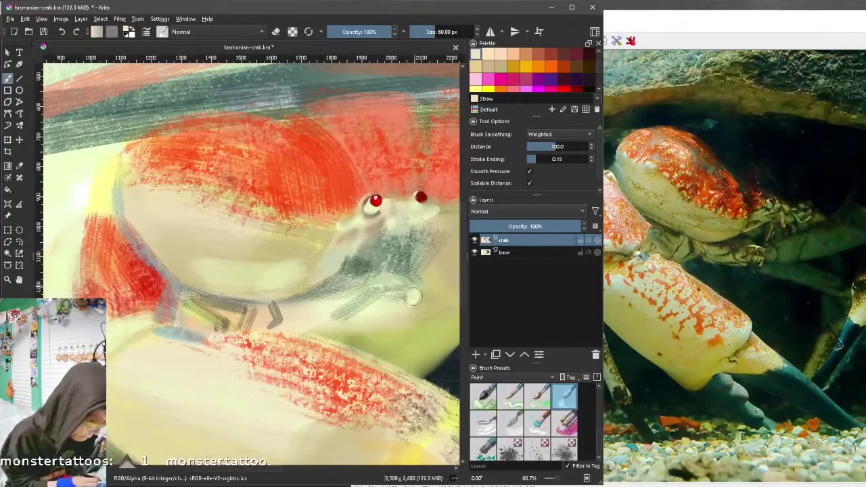
pyautogui.moveTo(379, 230); pyautogui.dragTo(413, 267)
# Repaint the dark mouth shadow below the eyes in Amazon with a textured 130 px brush
pyautogui.press('-')
pyautogui.keyDown('ctrl'); pyautogui.click(329, 250); pyautogui.keyUp('ctrl')
pyautogui.press('/')
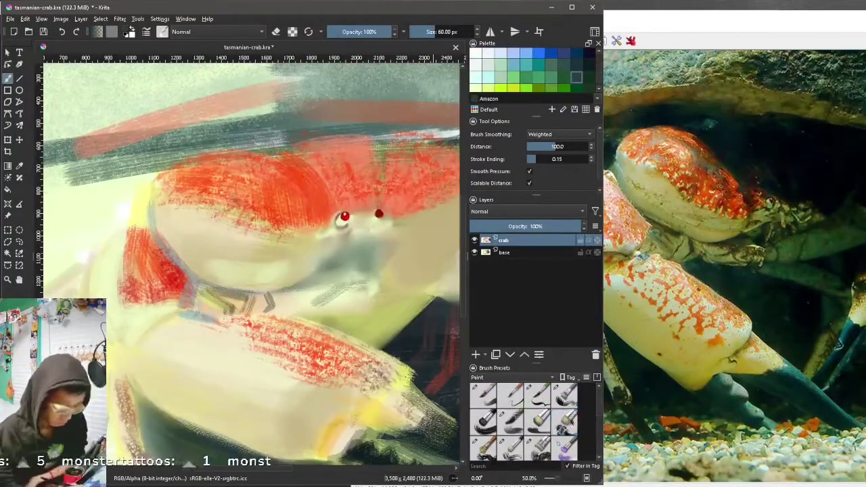
pyautogui.hotkey('ctrl', 'z')
pyautogui.moveTo(295, 284)
pyautogui.mouseDown()
pyautogui.moveTo(339, 252)
pyautogui.moveTo(377, 254)
pyautogui.mouseUp()
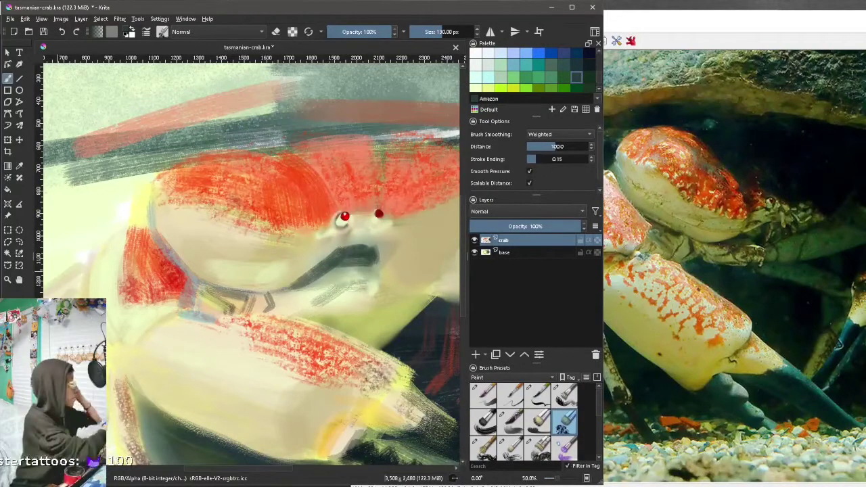
# Brighten the lower shell and the area around the mouth with Calamansi at 130 px, rearranging the reference photos
pyautogui.moveTo(319, 274)
pyautogui.mouseDown()
pyautogui.moveTo(376, 261)
pyautogui.moveTo(338, 229)
pyautogui.moveTo(223, 254)
pyautogui.mouseUp()
pyautogui.keyDown('ctrl'); pyautogui.click(379, 234); pyautogui.keyUp('ctrl')
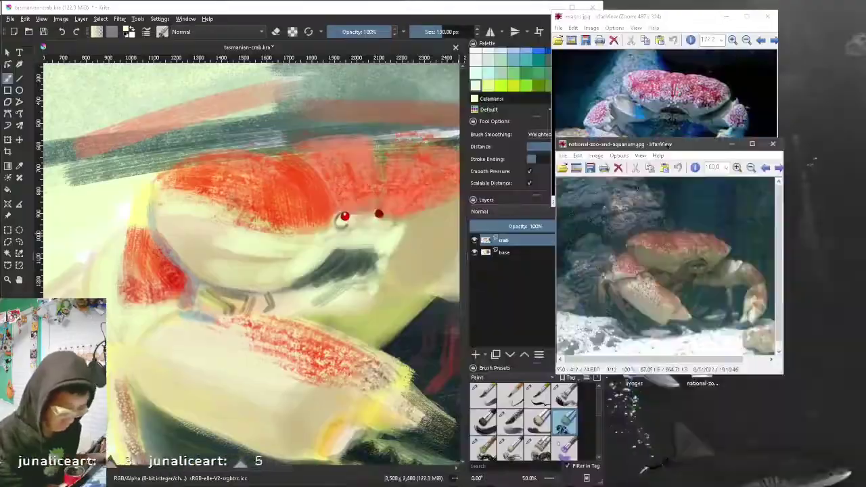
pyautogui.moveTo(750, 150)
pyautogui.mouseDown()
pyautogui.moveTo(195, 145)
pyautogui.moveTo(735, 73)
pyautogui.moveTo(792, 52)
pyautogui.mouseUp()
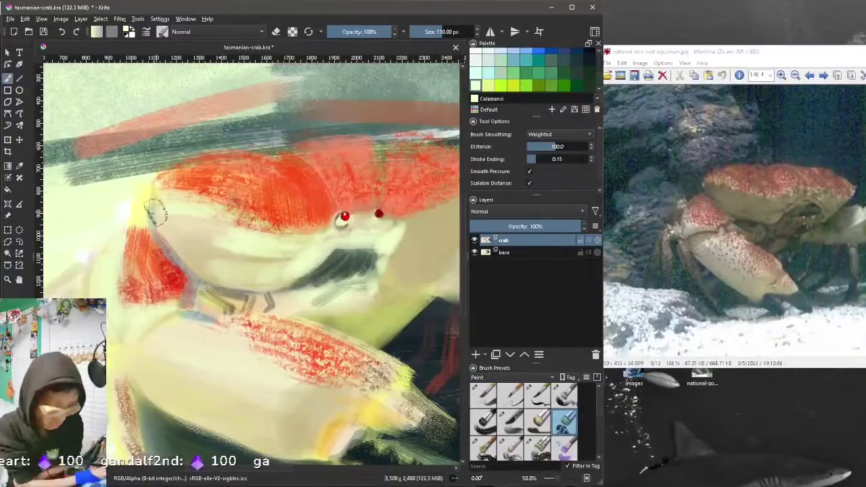
pyautogui.moveTo(335, 220); pyautogui.dragTo(358, 230)
# Paint a Bright chartreuse band along the shell's lower edge and beneath the mouth
pyautogui.click(488, 85)
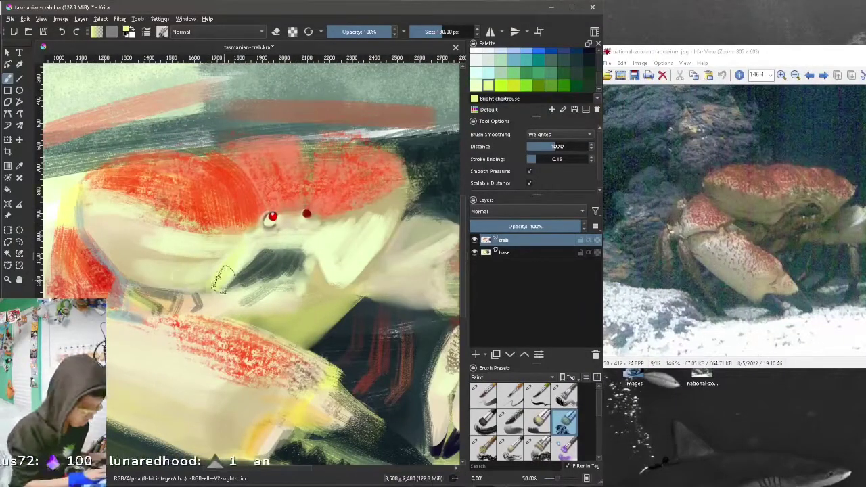
pyautogui.moveTo(142, 285); pyautogui.dragTo(332, 274)
pyautogui.moveTo(230, 284); pyautogui.dragTo(313, 278)
# Switch to another textured brush, reduce its size and refine the upper edge of the mouth shadow
pyautogui.click(511, 417)
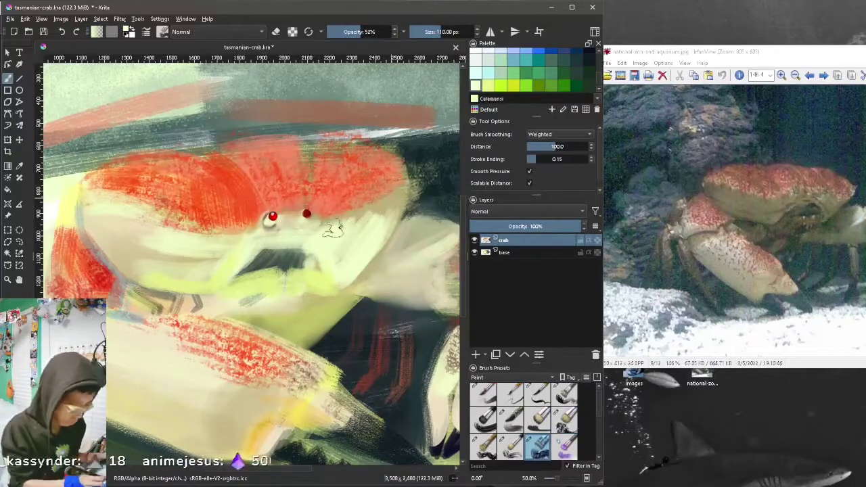
pyautogui.press('[')
pyautogui.press('[')
pyautogui.press('[')
pyautogui.moveTo(318, 247)
pyautogui.mouseDown()
pyautogui.moveTo(298, 267)
pyautogui.moveTo(264, 255)
pyautogui.mouseUp()
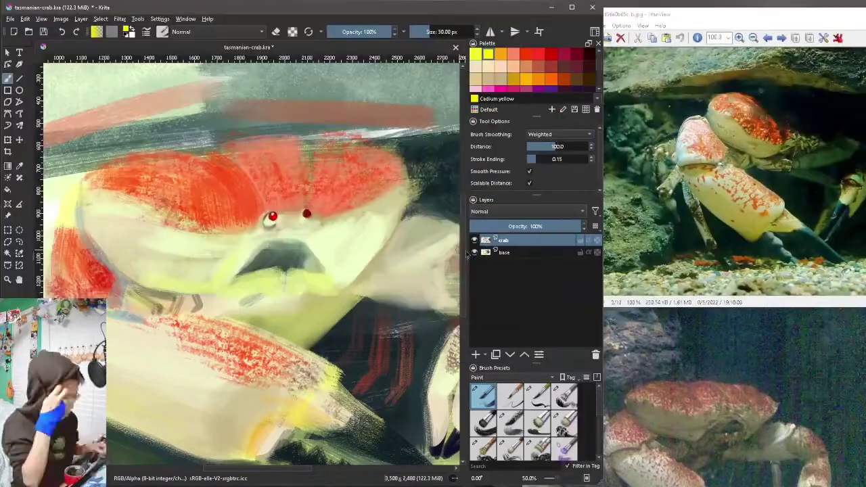
# Outline the upper mouth edge with jagged Lemon yellow lines at 30 px and add short vertical marks below
pyautogui.hotkey('ctrl', 'z')
pyautogui.moveTo(276, 241)
pyautogui.mouseDown()
pyautogui.moveTo(247, 264)
pyautogui.moveTo(317, 233)
pyautogui.mouseUp()
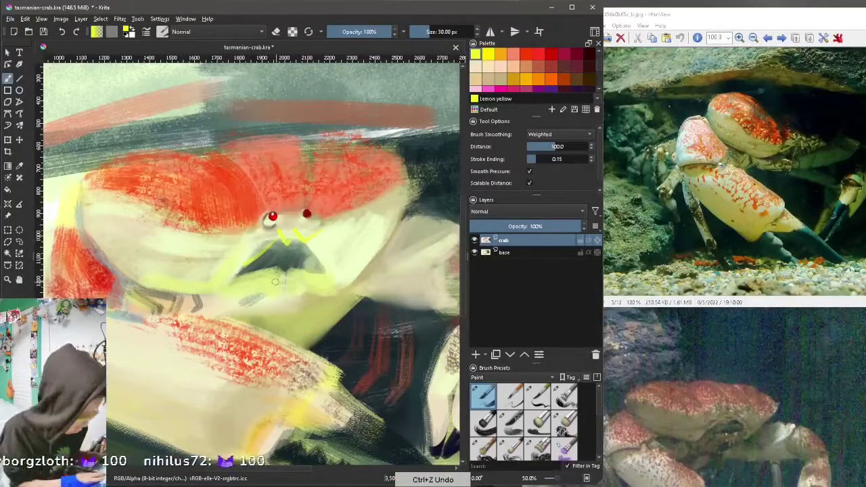
pyautogui.moveTo(275, 272); pyautogui.dragTo(278, 287)
# Add a paint layer at 46% opacity and shade the shell's far side in Midnight blue at 55% brush opacity
pyautogui.press('/')
pyautogui.press('-')
pyautogui.press('-')
pyautogui.press('Insert')
pyautogui.moveTo(580, 226); pyautogui.dragTo(535, 226)
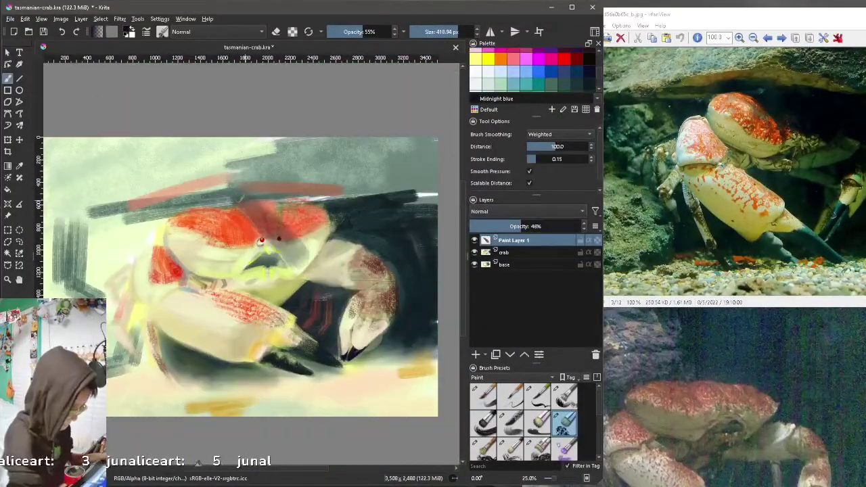
pyautogui.moveTo(244, 203); pyautogui.dragTo(352, 264)
pyautogui.hotkey('ctrl', 'z')
pyautogui.moveTo(394, 216); pyautogui.dragTo(257, 203)
pyautogui.moveTo(285, 230); pyautogui.dragTo(392, 305)
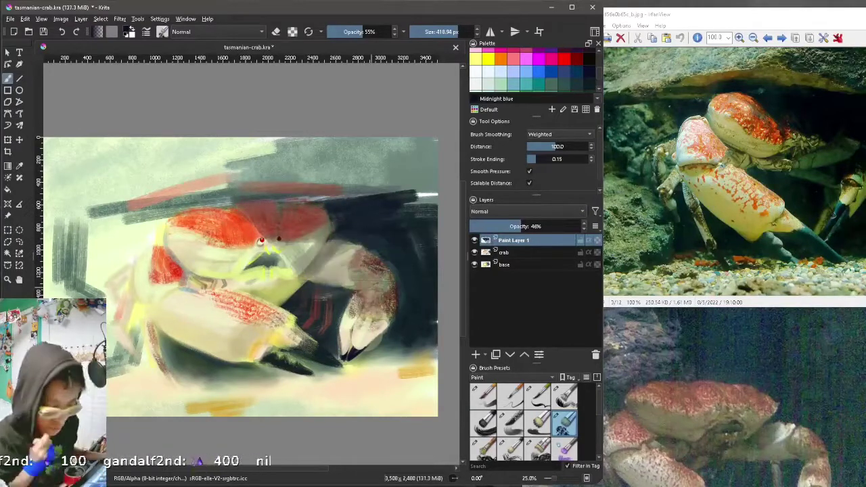
# Darken the underside of the shell and the far claw in Midnight blue at 195.54 px and 100% brush opacity
pyautogui.click(447, 32)
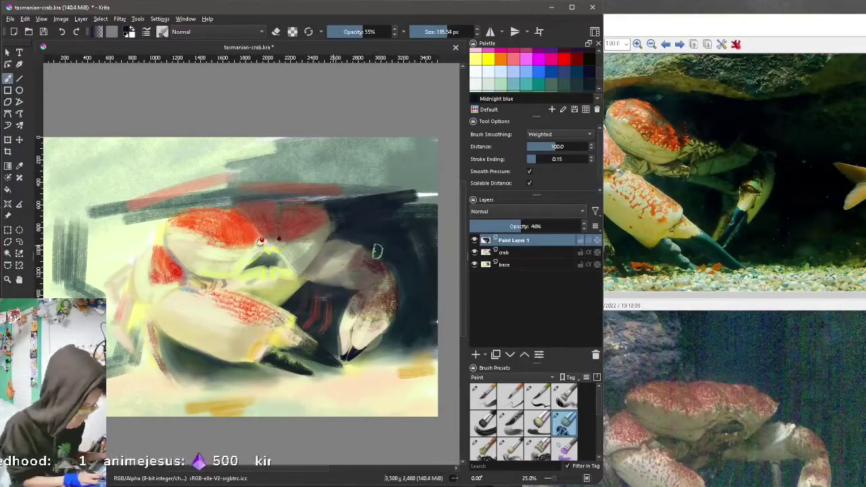
pyautogui.click(589, 72)
pyautogui.moveTo(375, 31); pyautogui.dragTo(395, 32)
pyautogui.moveTo(324, 284); pyautogui.dragTo(200, 286)
pyautogui.moveTo(397, 322); pyautogui.dragTo(426, 357)
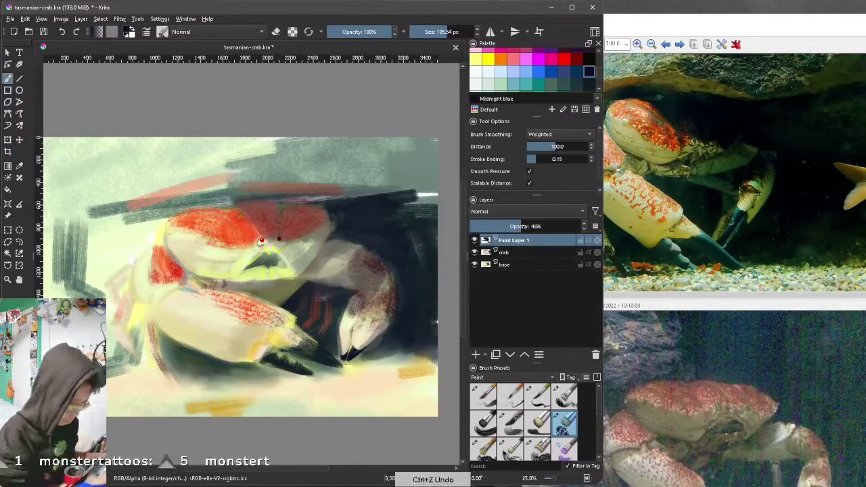
# Shade the background beside the near side of the shell in Midnight blue at 233.05 px and 54% brush opacity
pyautogui.click(483, 447)
pyautogui.click(510, 420)
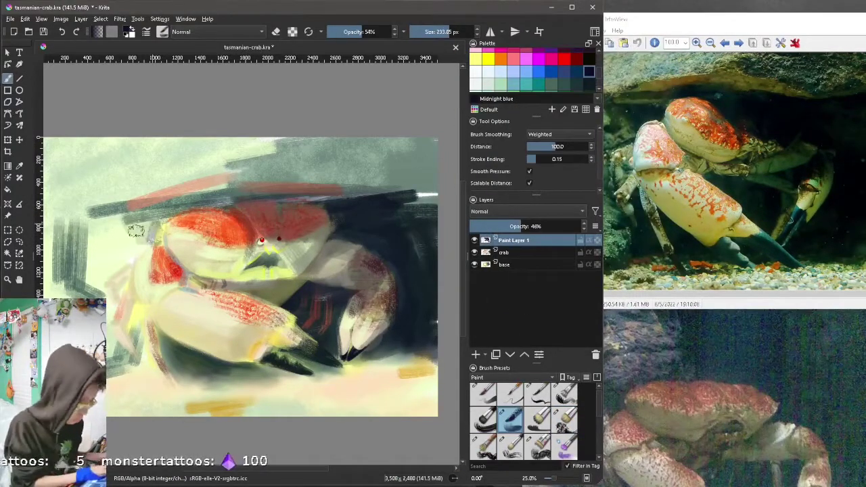
pyautogui.moveTo(521, 229); pyautogui.dragTo(526, 231)
# Merge the shadow layer down into the crab layer and add a new empty paint layer
pyautogui.scroll(-2, 514, 211)
pyautogui.click(80, 19)
pyautogui.click(94, 155)
pyautogui.click(476, 355)
pyautogui.scroll(3, 251, 264)
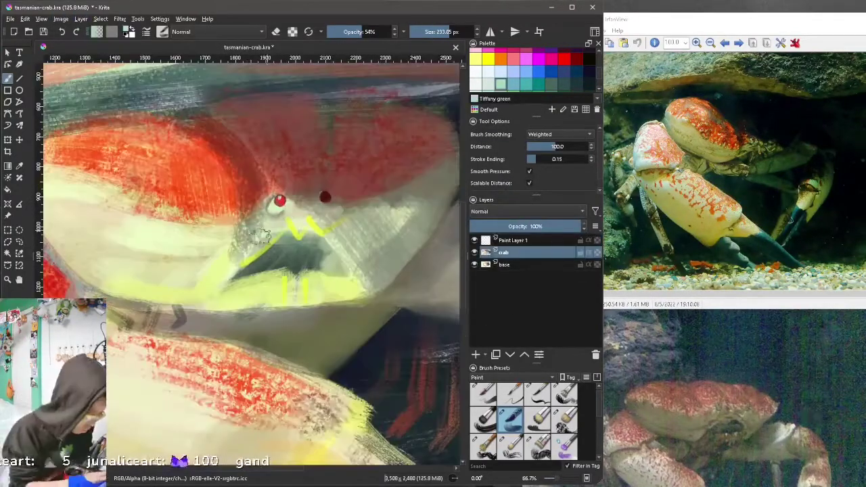
# Soften the yellow zigzag on the upper mouth edge with Calamansi at 30 px
pyautogui.press('/')
pyautogui.moveTo(271, 234); pyautogui.dragTo(311, 223)
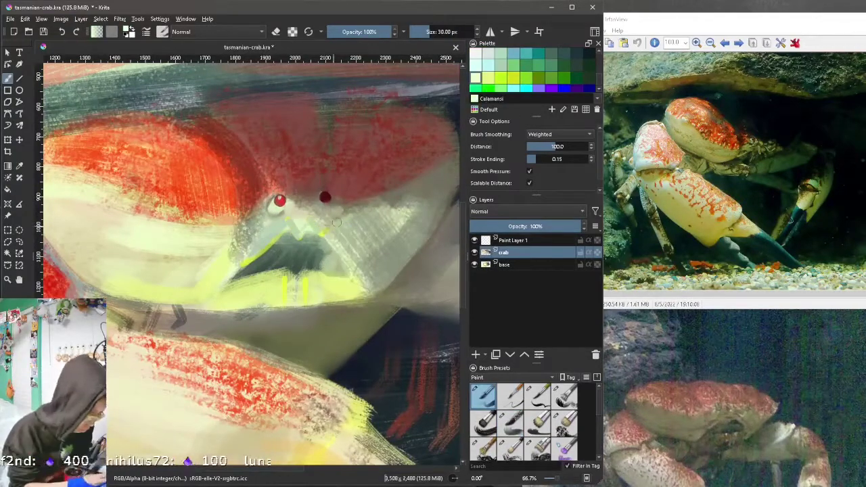
pyautogui.press('/')
pyautogui.click(288, 222)
pyautogui.hotkey('ctrl', 'z')
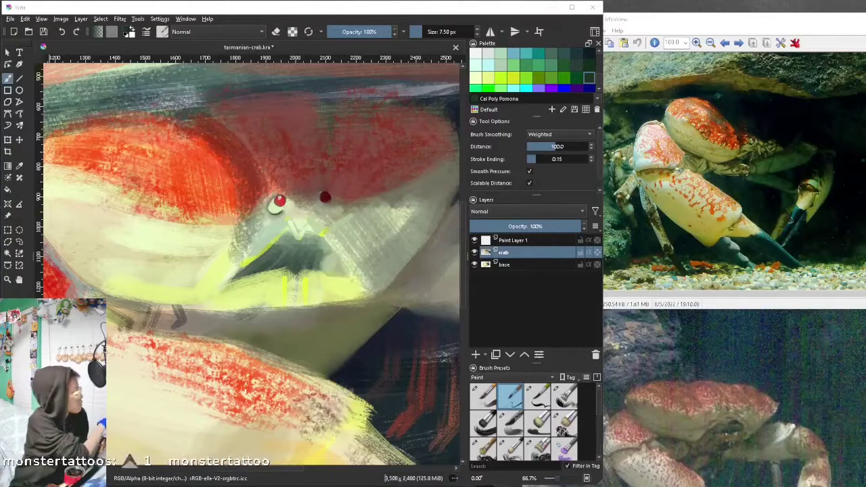
pyautogui.press('/')
pyautogui.moveTo(298, 206); pyautogui.dragTo(245, 233)
pyautogui.hotkey('ctrl', 'z')
# Smudge the eyes, mouth and face together on the crab layer with a 217.52 px blending brush
pyautogui.press('-')
pyautogui.press('-')
pyautogui.press('-')
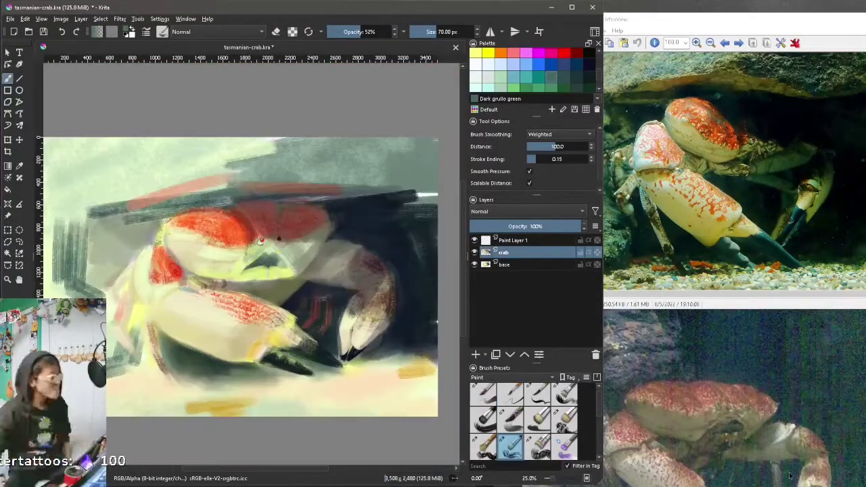
pyautogui.press('/')
pyautogui.moveTo(257, 247); pyautogui.dragTo(298, 277)
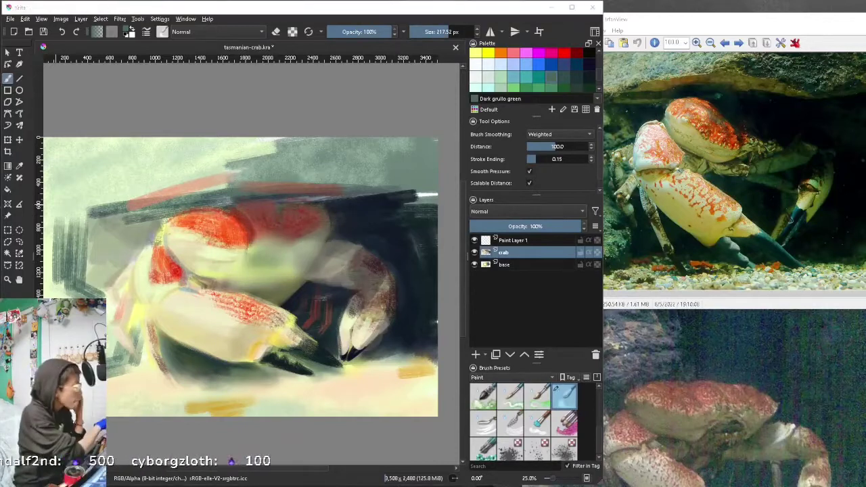